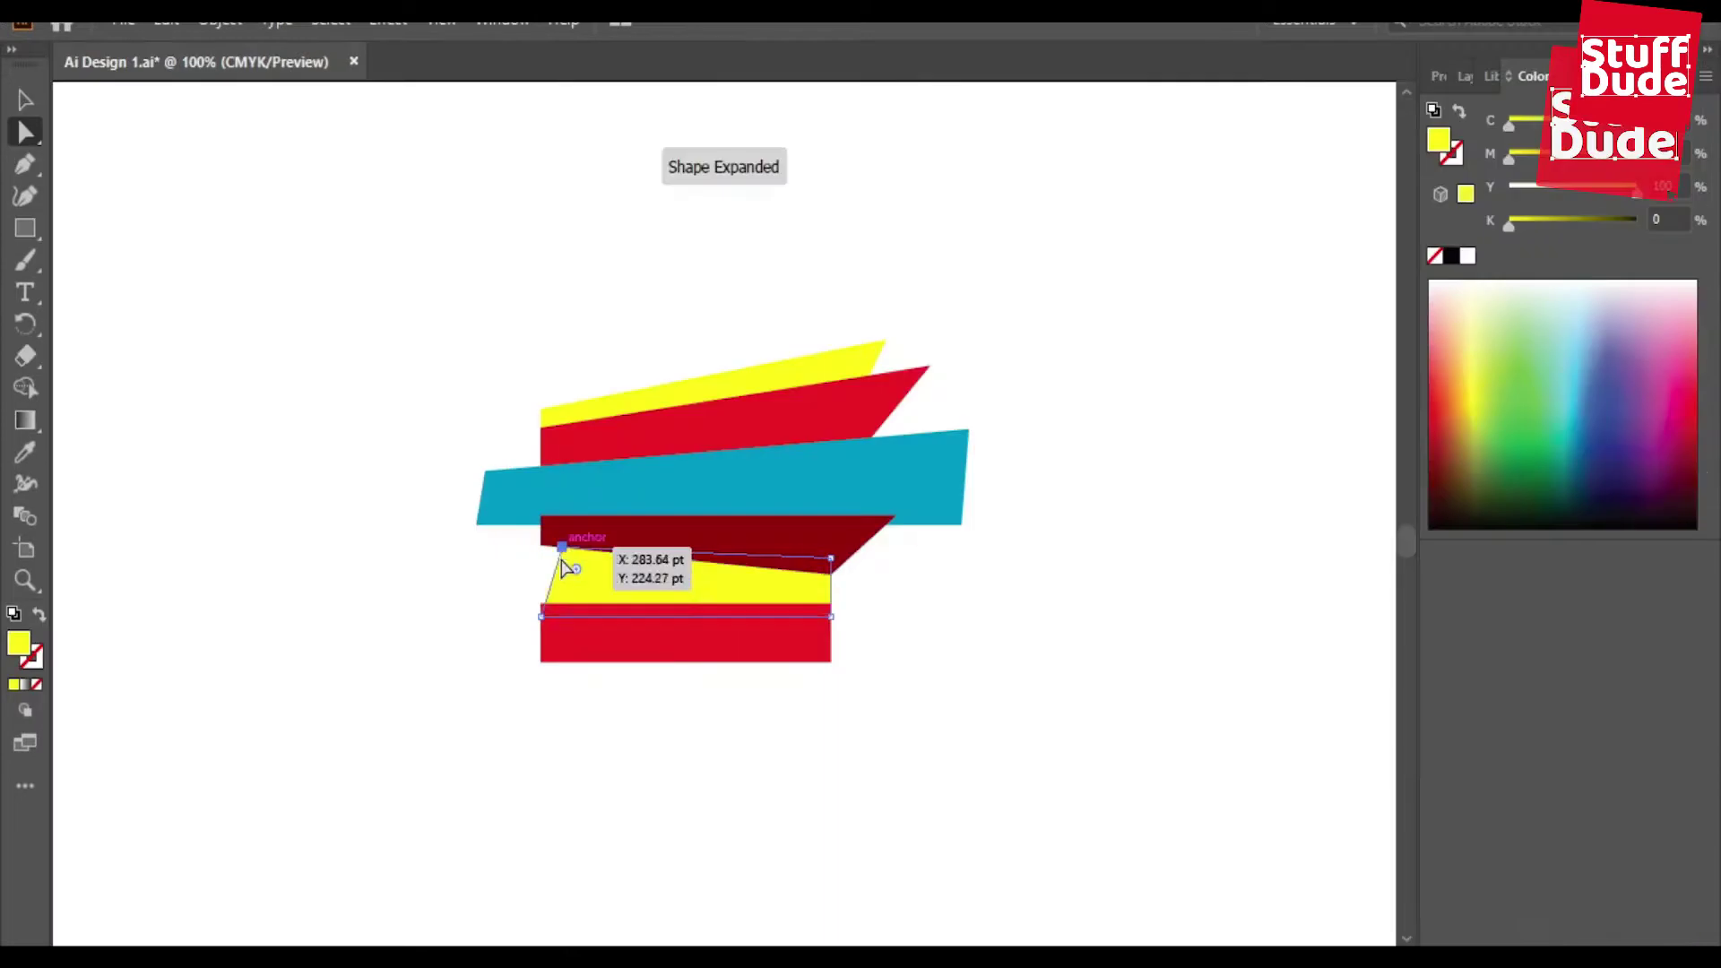
{"action": "left_click", "coordinate": [952, 484]}
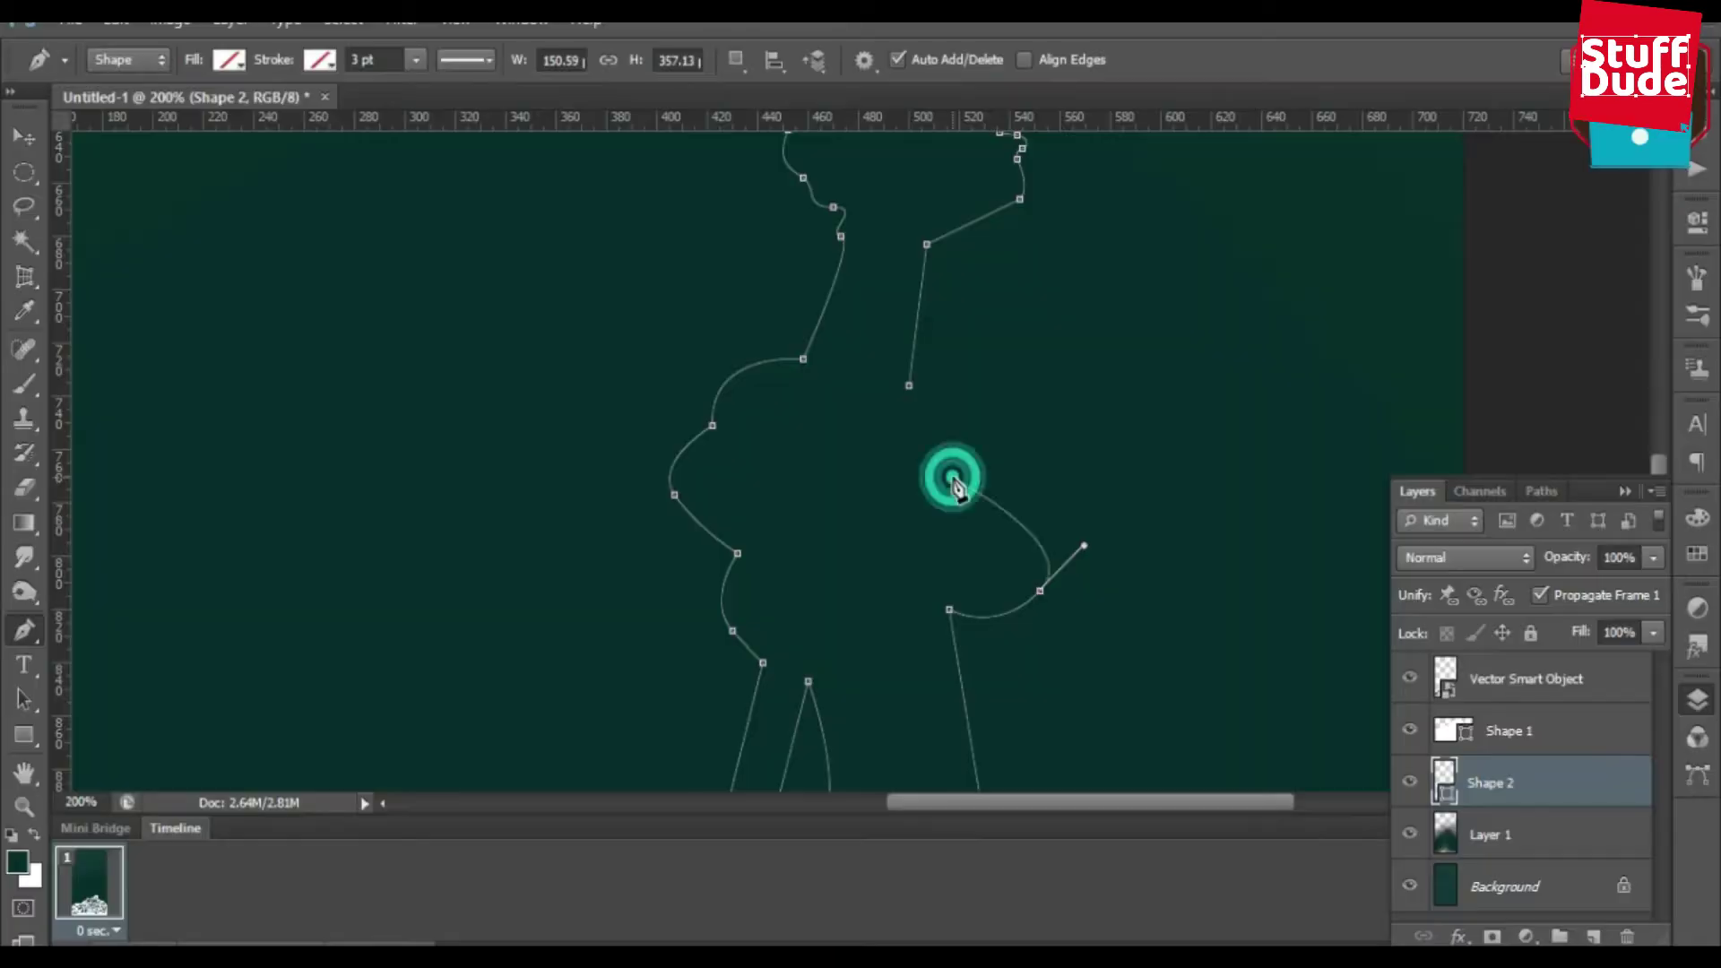
{"action": "left_click_drag", "start_coordinate": [997, 472], "coordinate": [998, 695]}
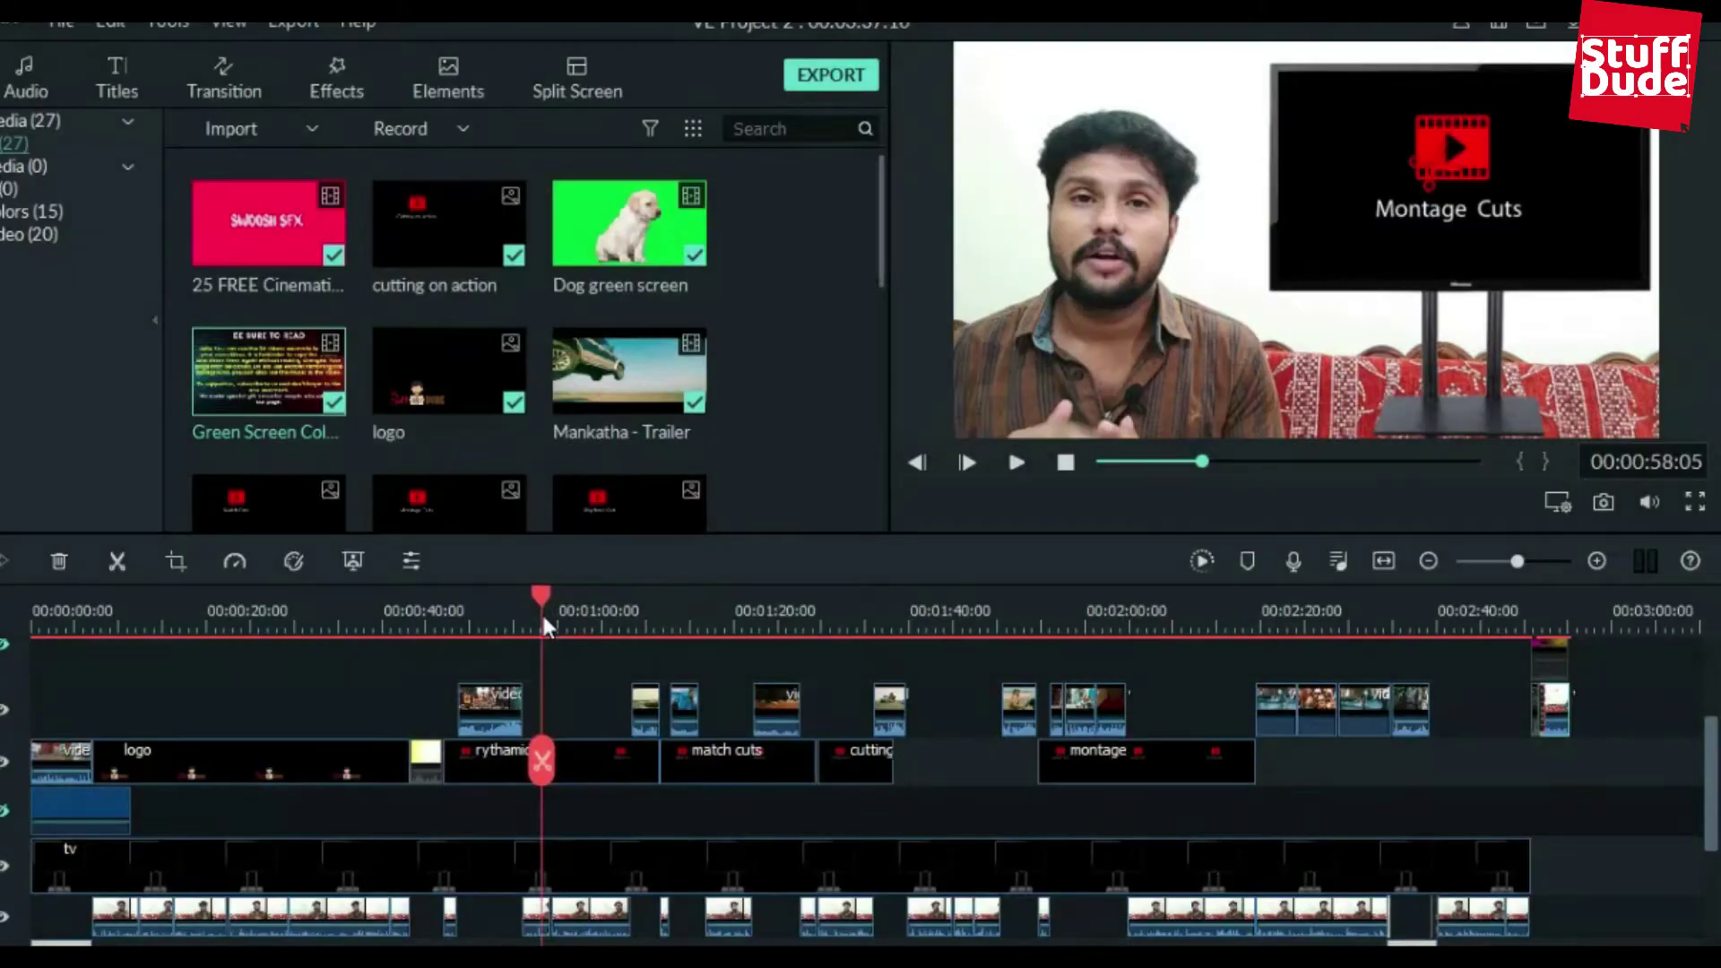
{"action": "left_click_drag", "start_coordinate": [541, 612], "coordinate": [909, 611]}
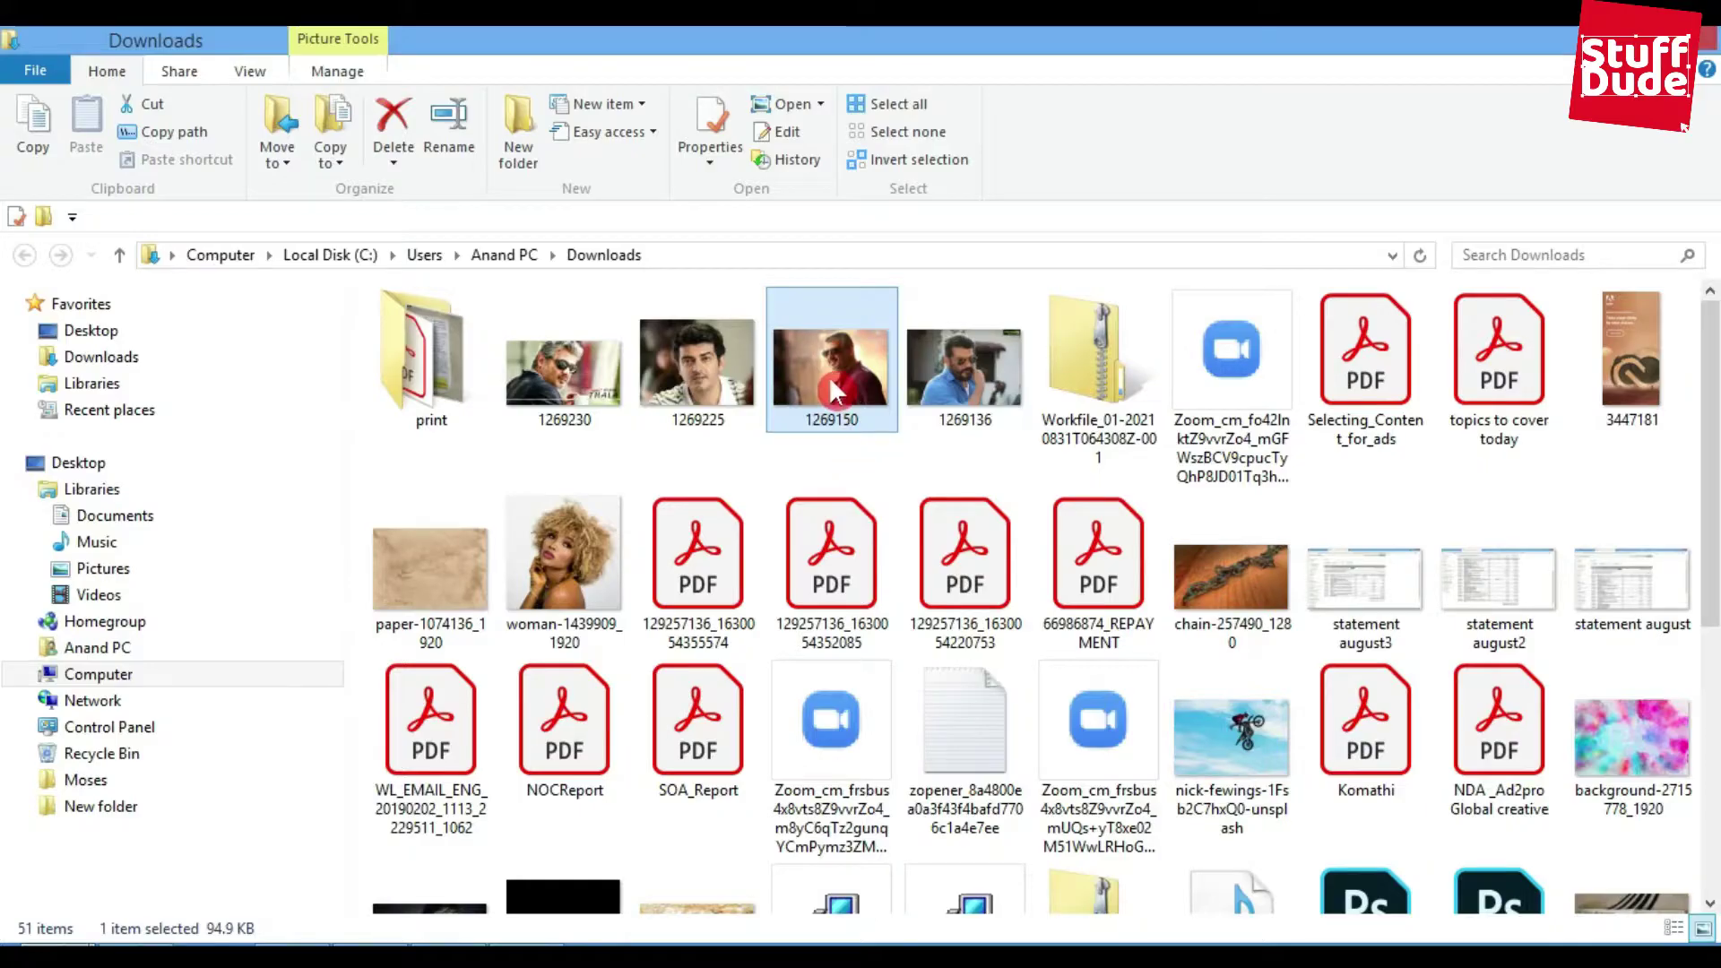
Step: Open the photo 1269150 from the Downloads folder in Photoshop
{"action": "left_click_drag", "start_coordinate": [828, 375], "coordinate": [840, 459]}
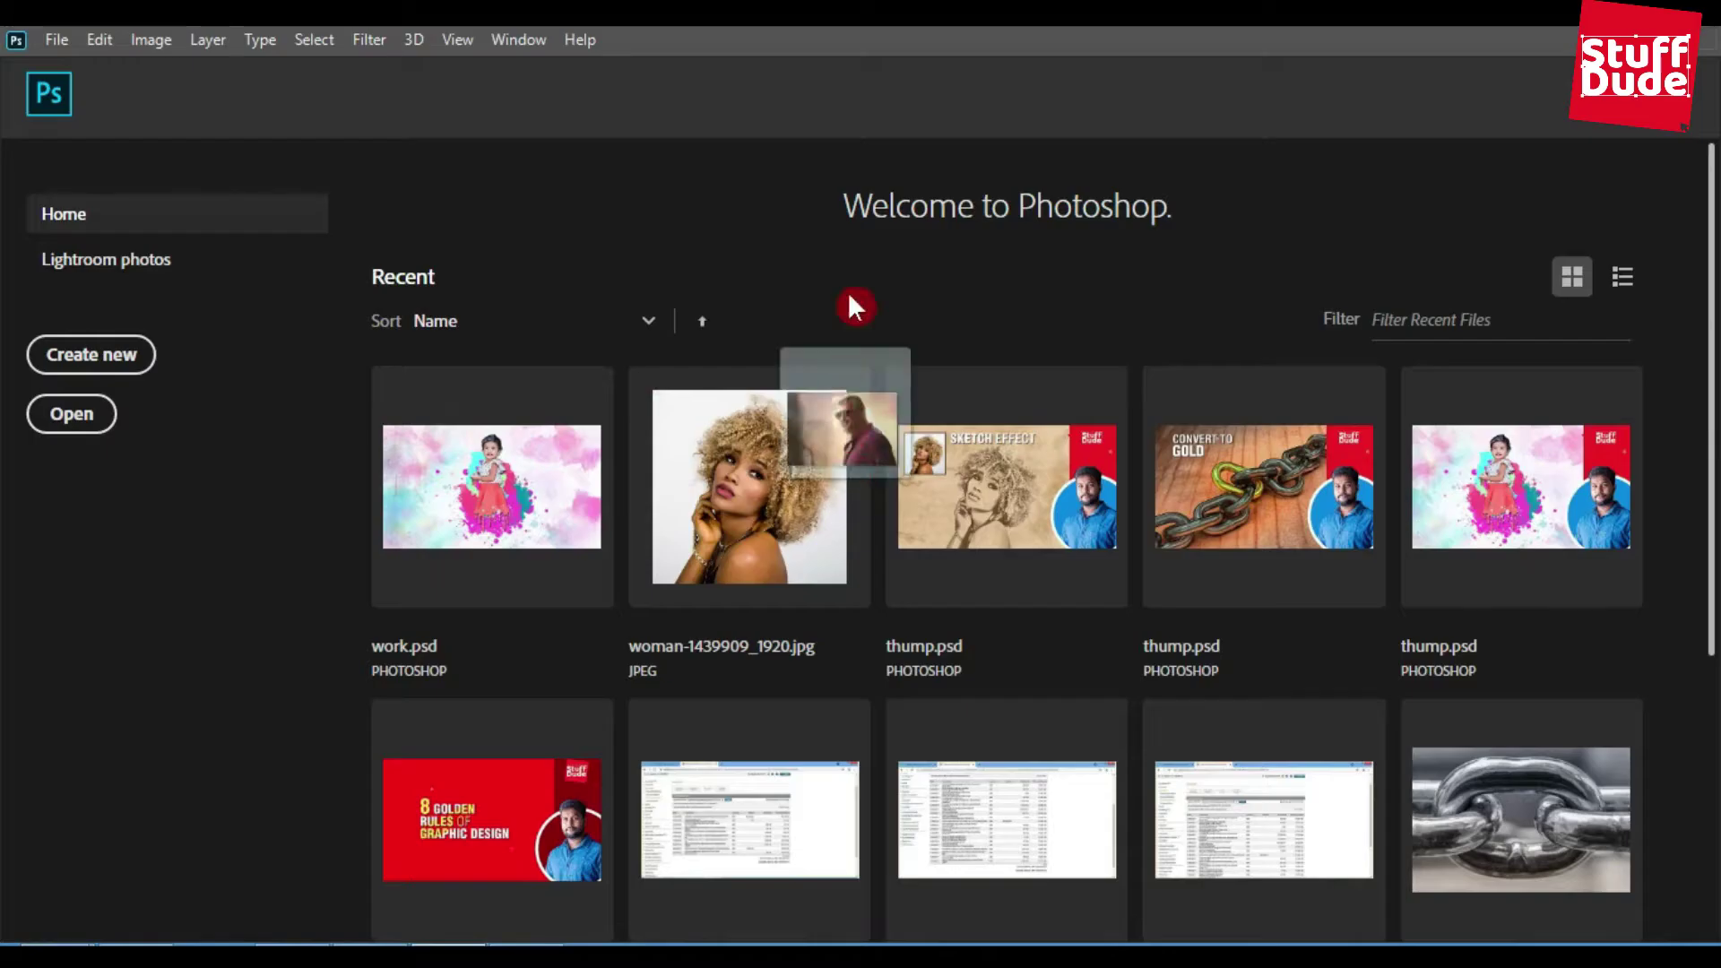
{"action": "left_click_drag", "start_coordinate": [847, 292], "coordinate": [988, 86]}
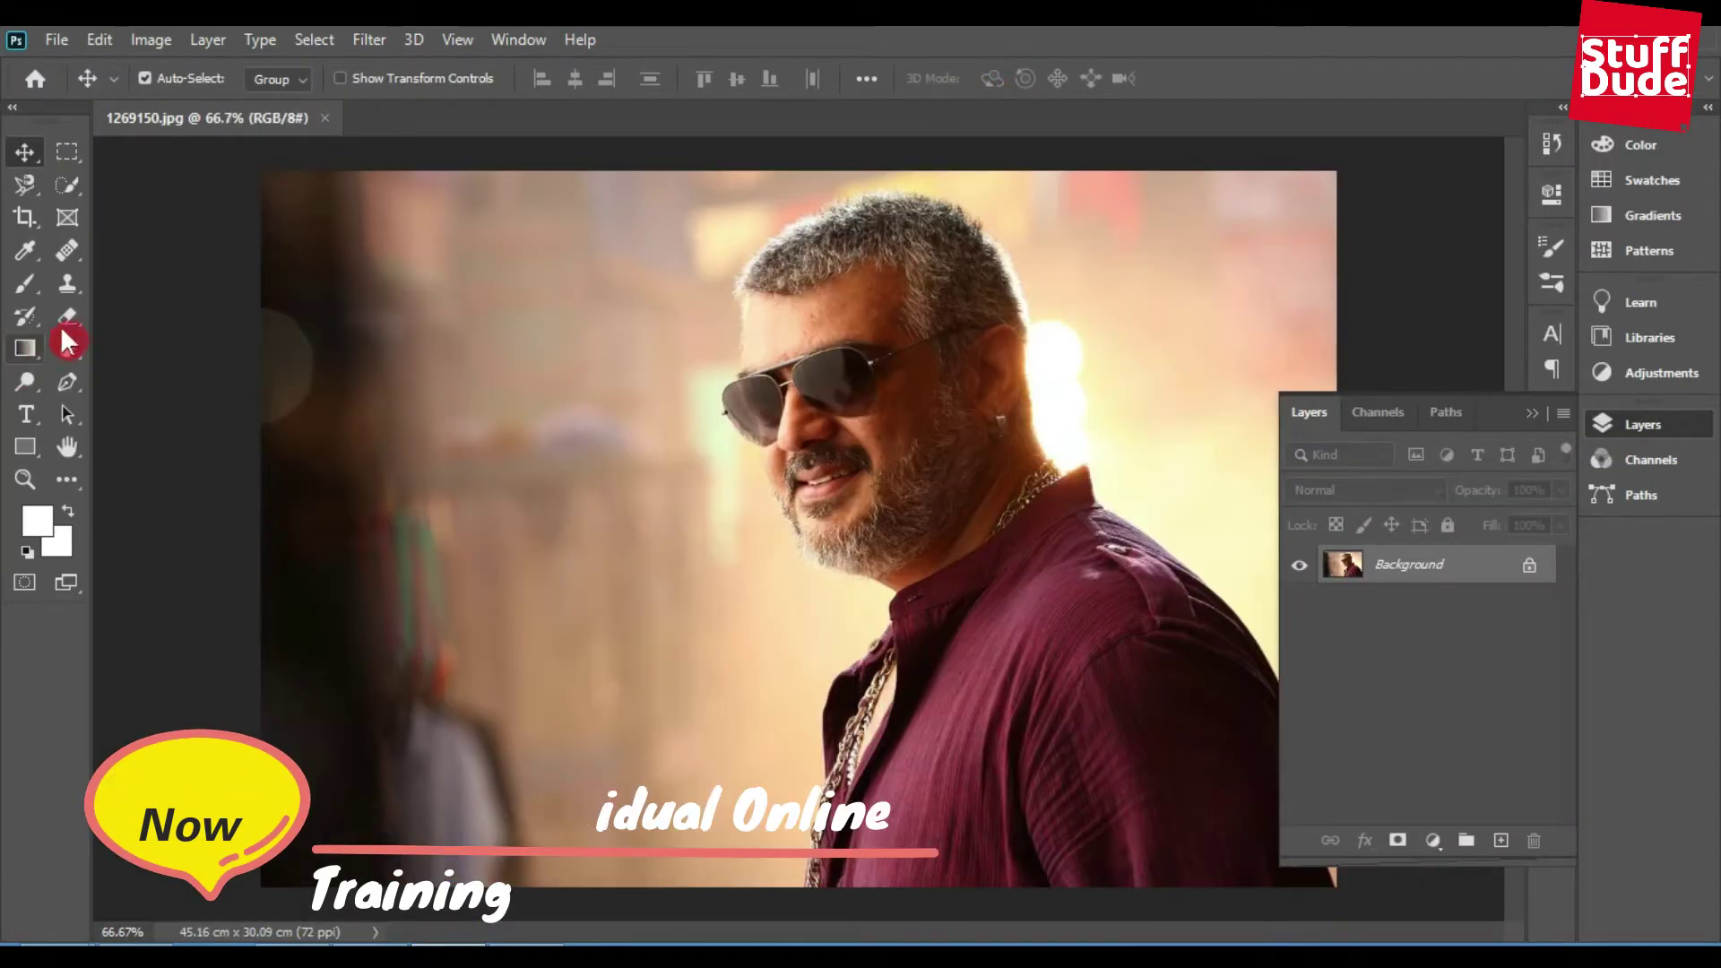
Step: Crop the photo to a rectangular marquee of about 23.7 × 24.5 cm around the man's head and shoulders
{"action": "left_click", "coordinate": [64, 154]}
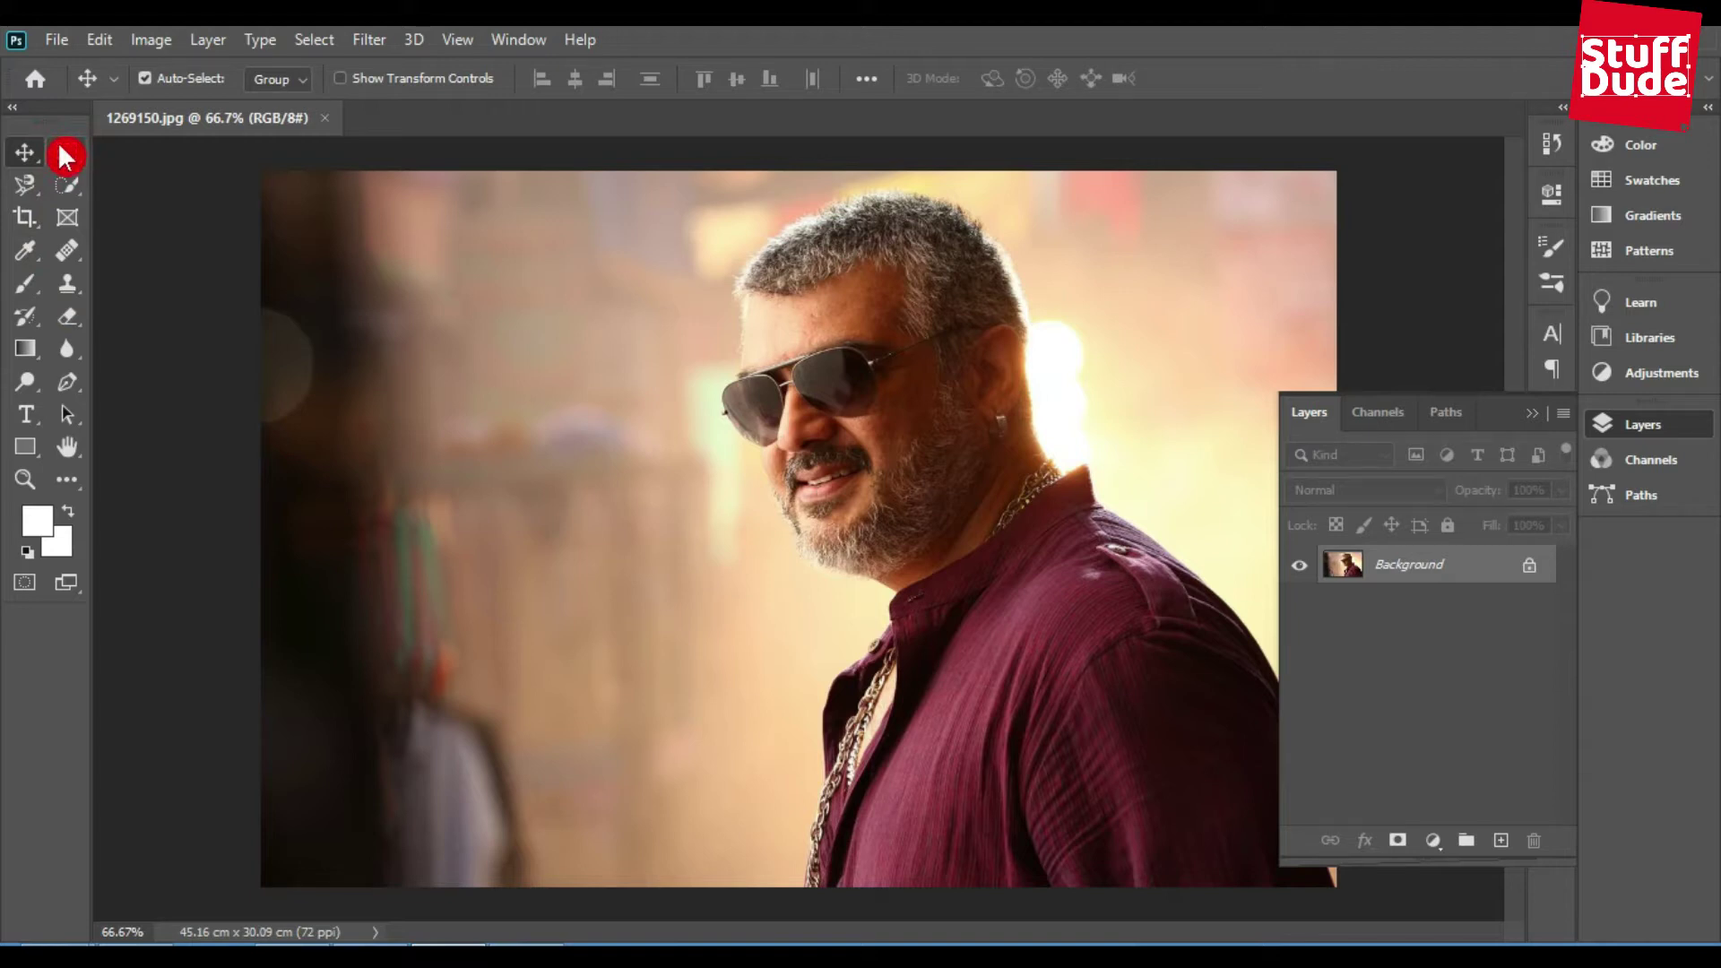
{"action": "left_click", "coordinate": [65, 154]}
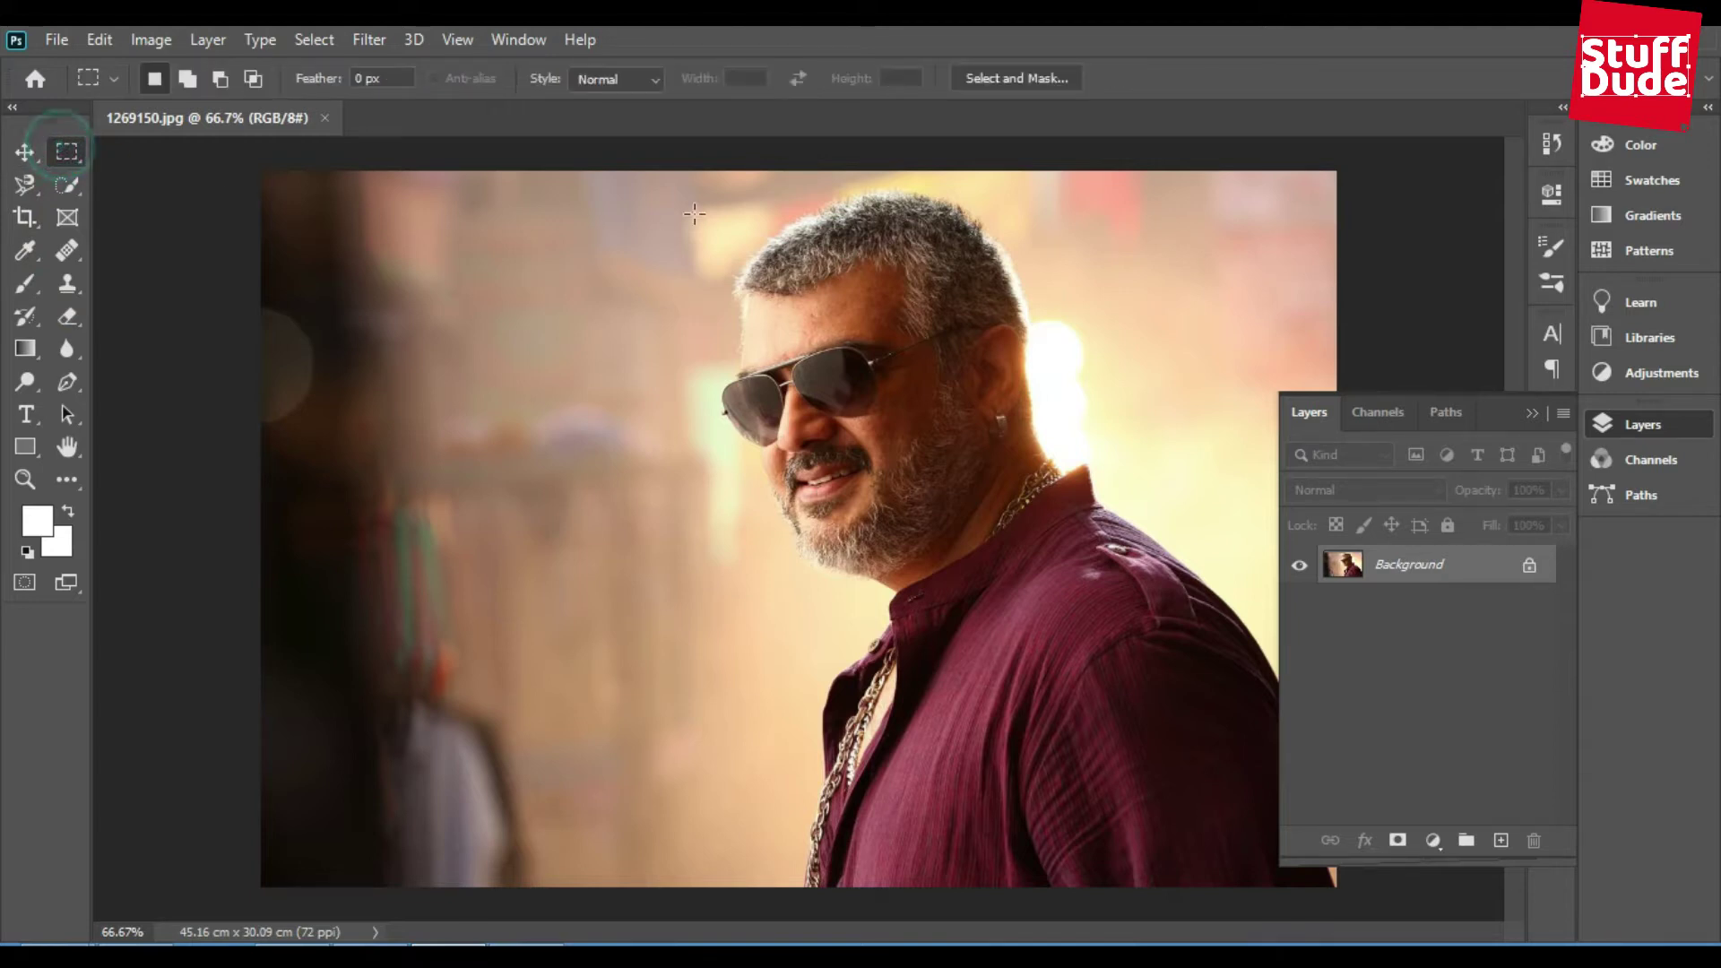
{"action": "left_click_drag", "start_coordinate": [679, 172], "coordinate": [1240, 751]}
{"action": "left_click_drag", "start_coordinate": [1147, 605], "coordinate": [1102, 614]}
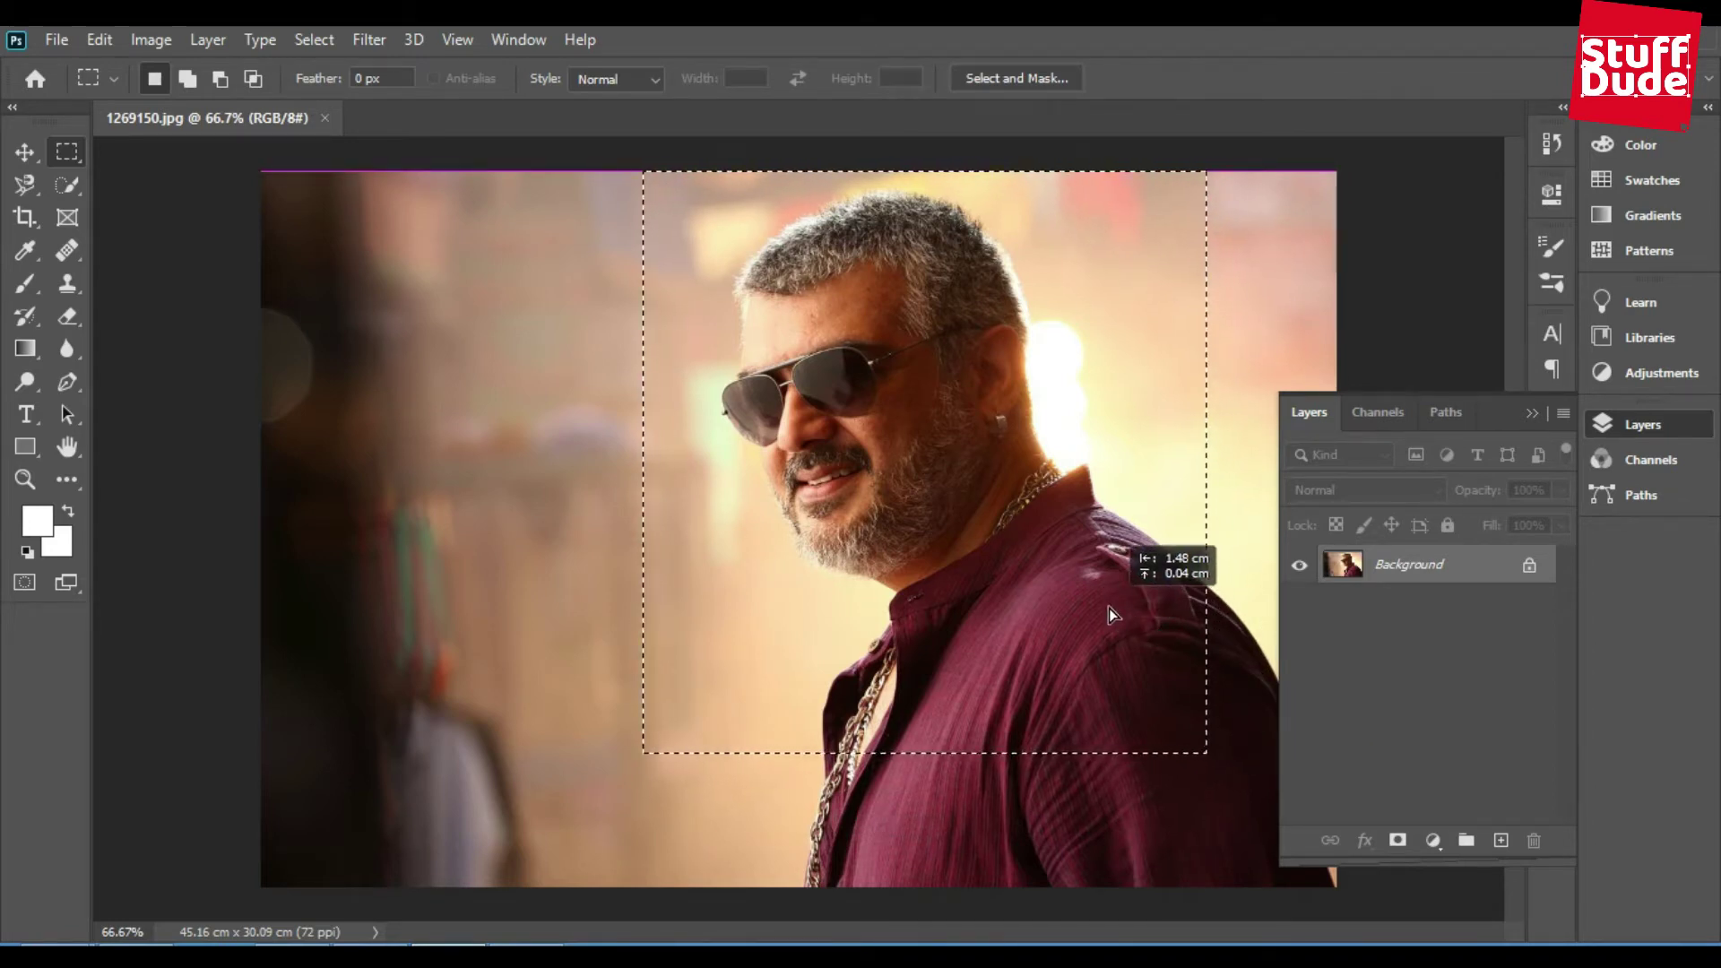
{"action": "left_click", "coordinate": [169, 45]}
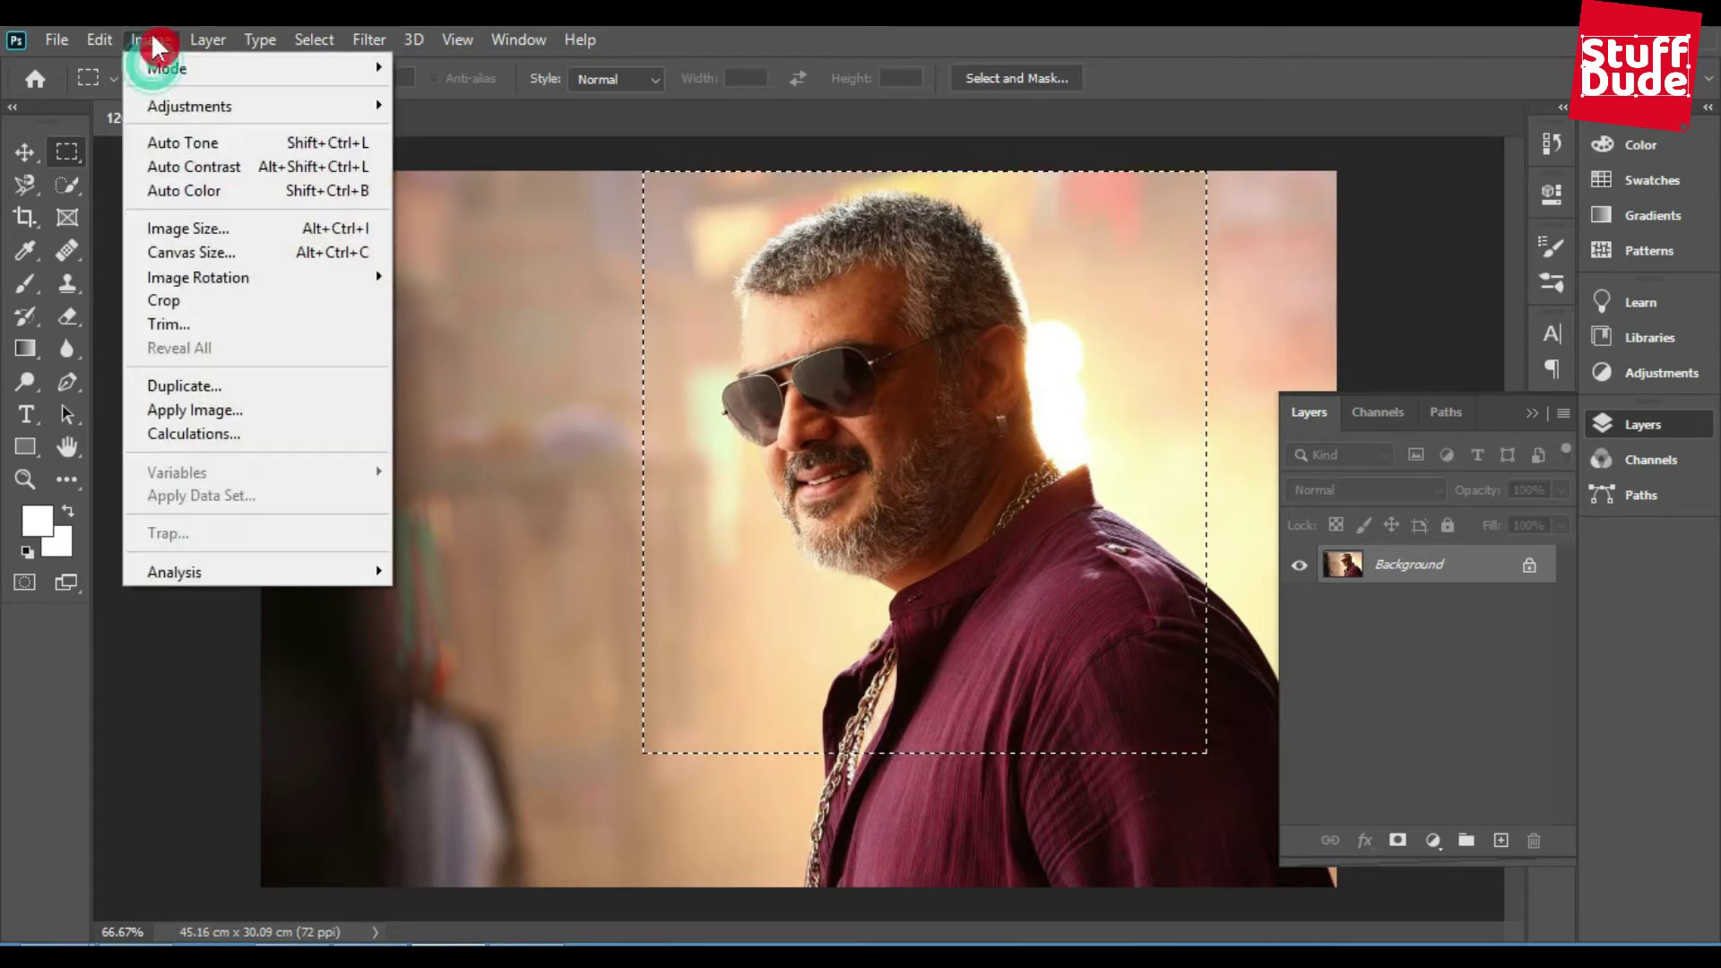
{"action": "left_click", "coordinate": [191, 305]}
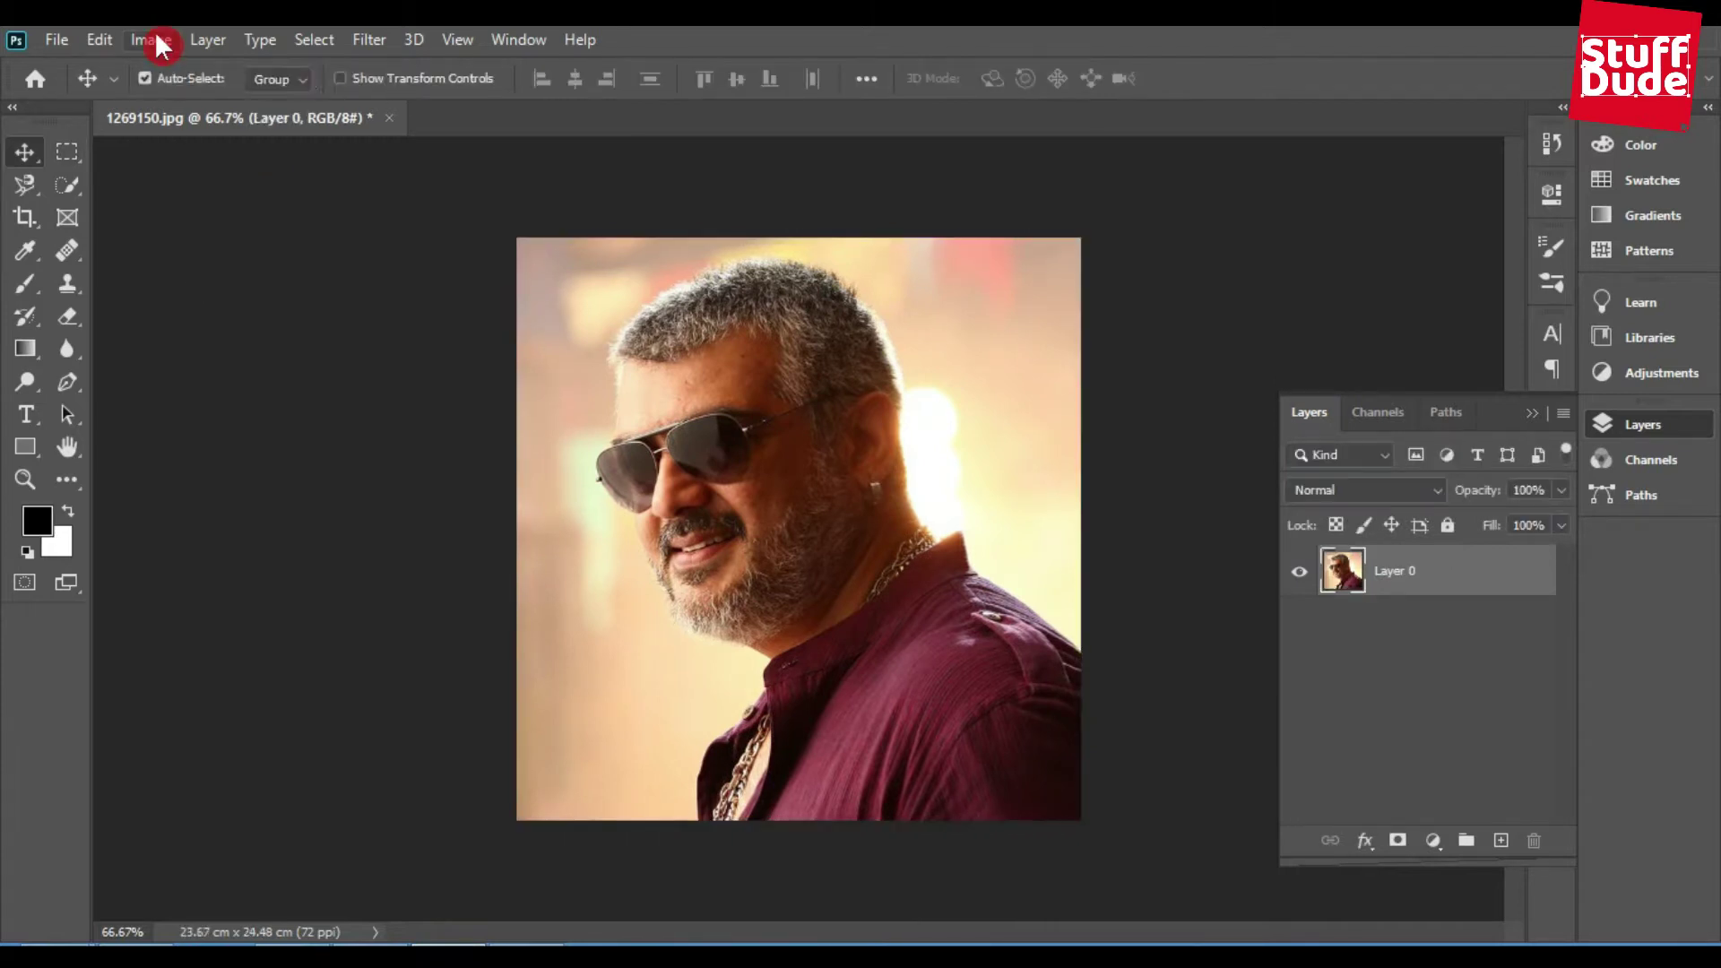
Step: Desaturate the cropped photo layer
{"action": "left_click", "coordinate": [159, 45]}
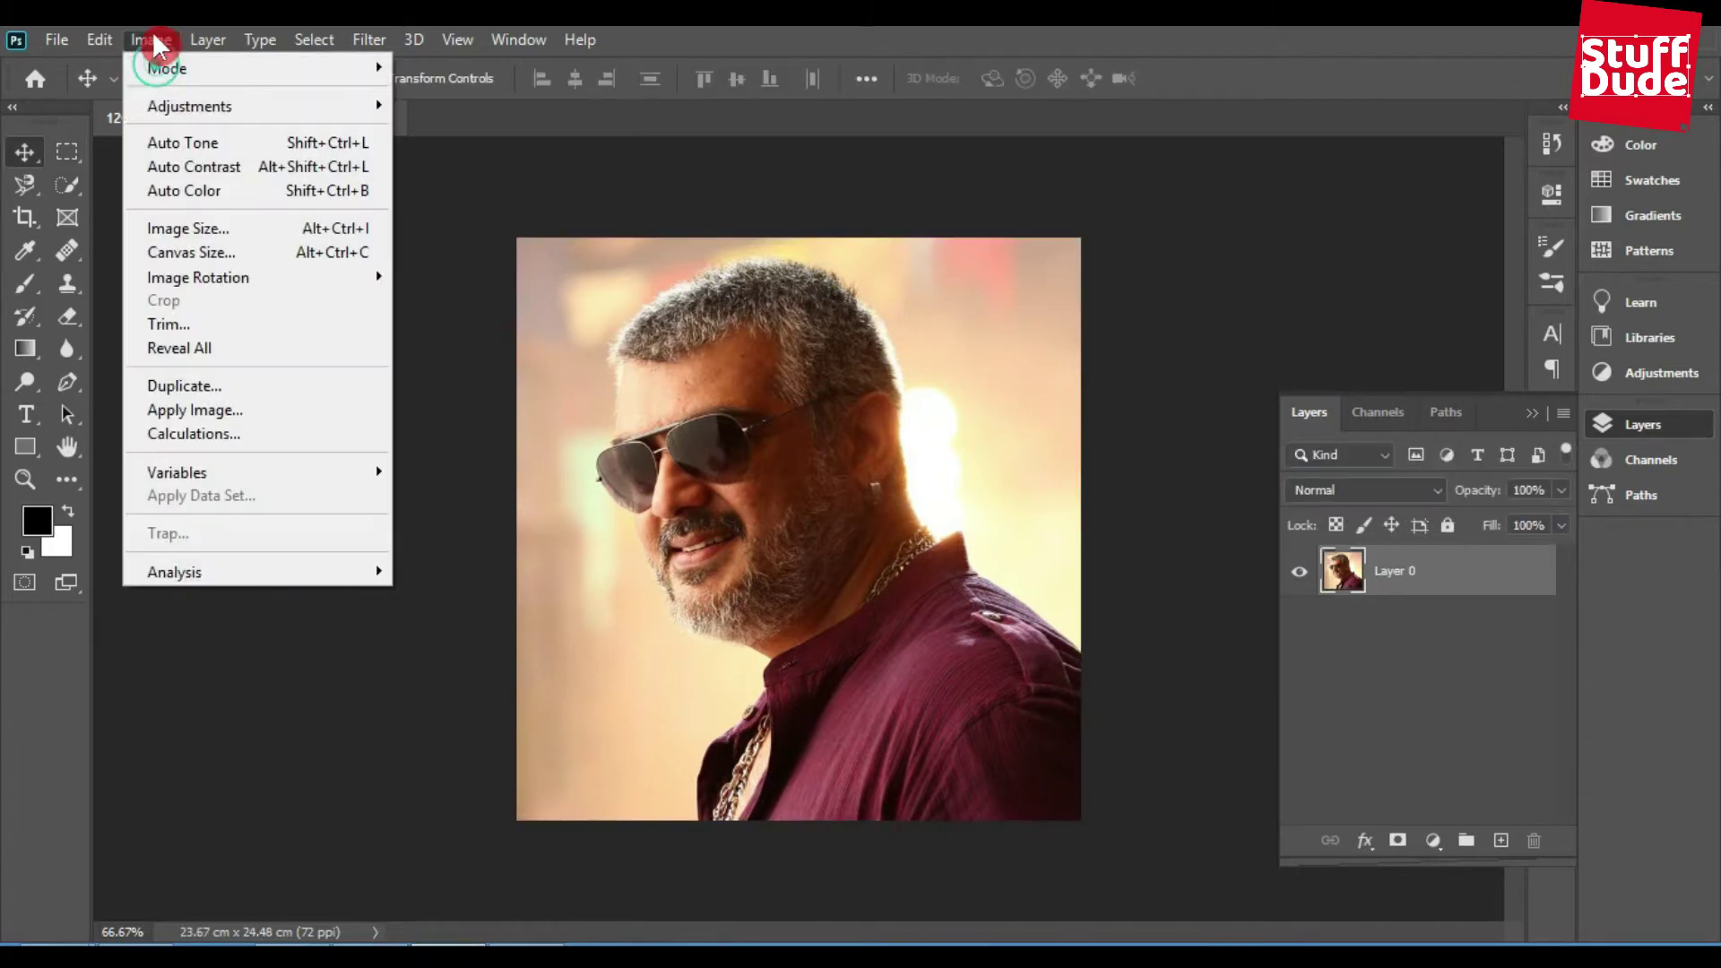
{"action": "mouse_move", "coordinate": [183, 105]}
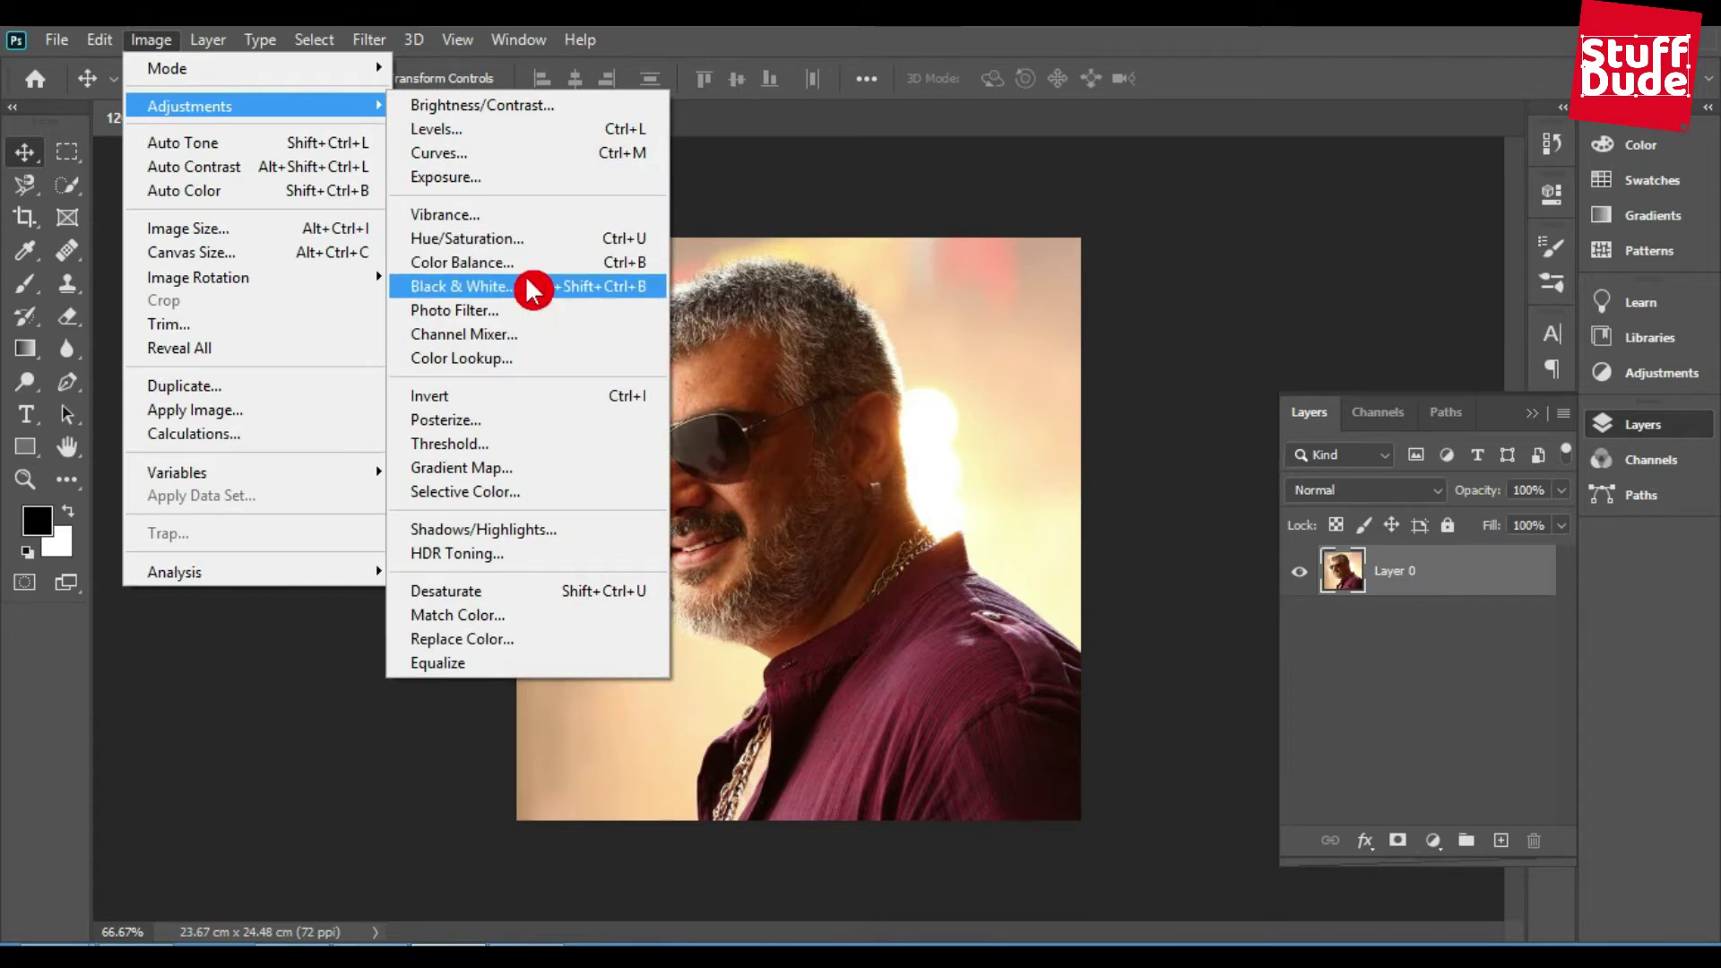
{"action": "left_click", "coordinate": [536, 591]}
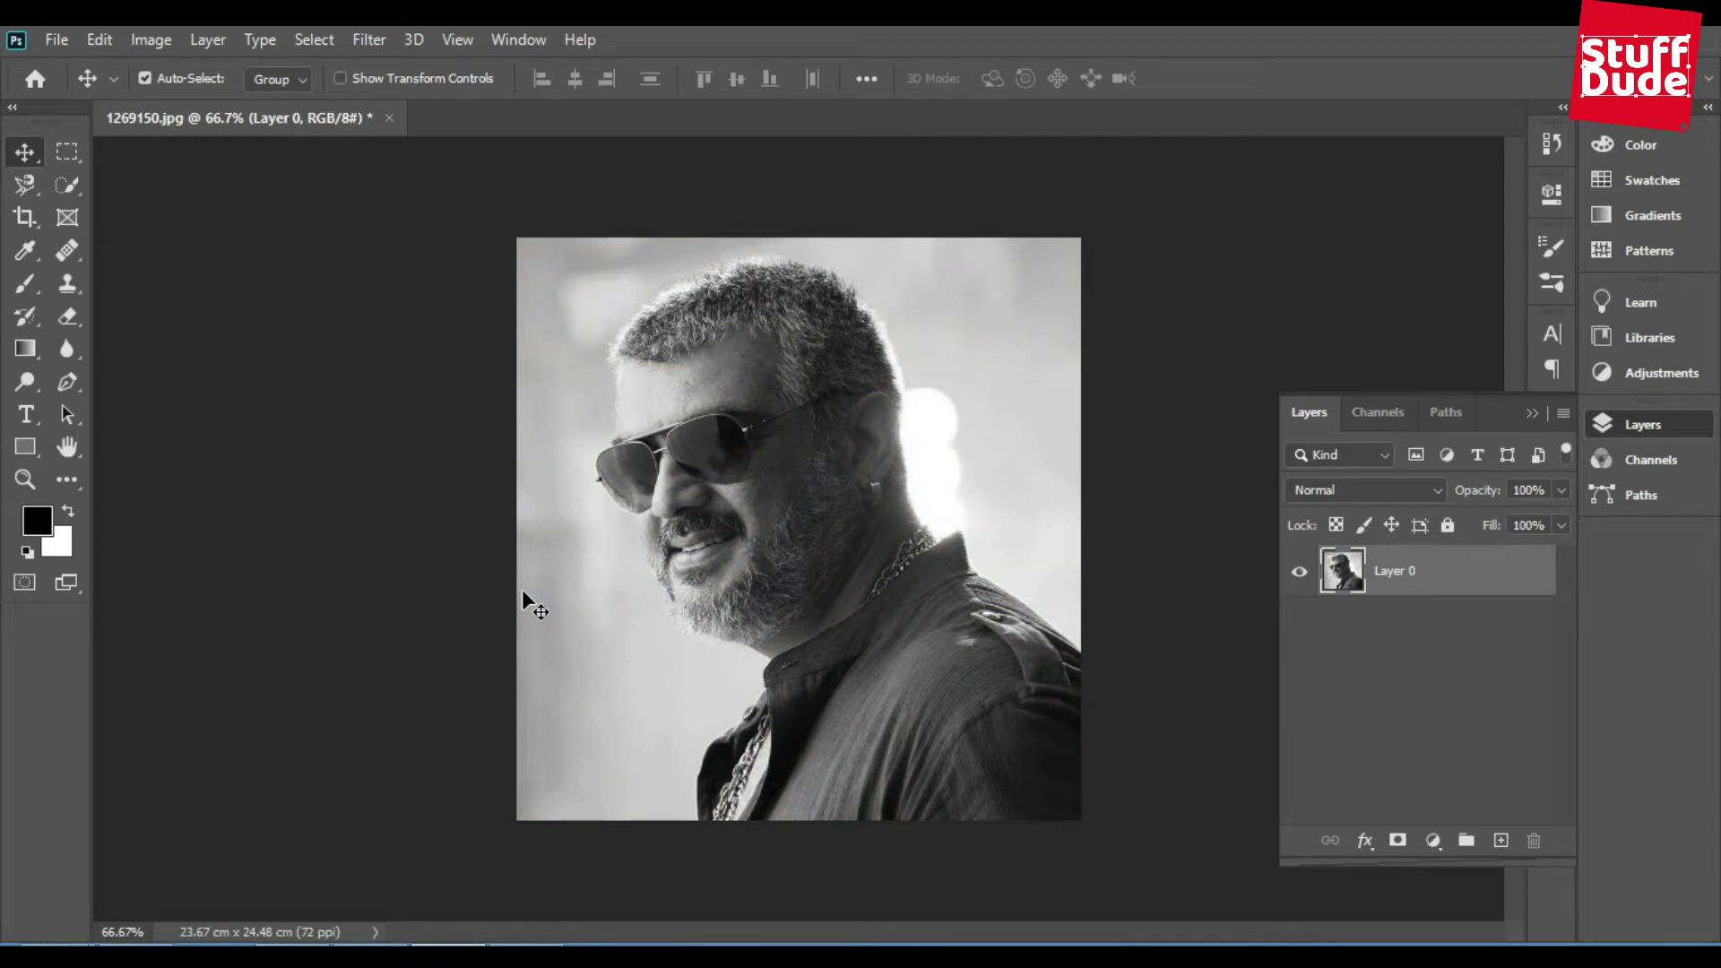
Step: Save the grayscale photo as a Photoshop PSD file named displace in the Downloads folder
{"action": "left_click", "coordinate": [61, 43]}
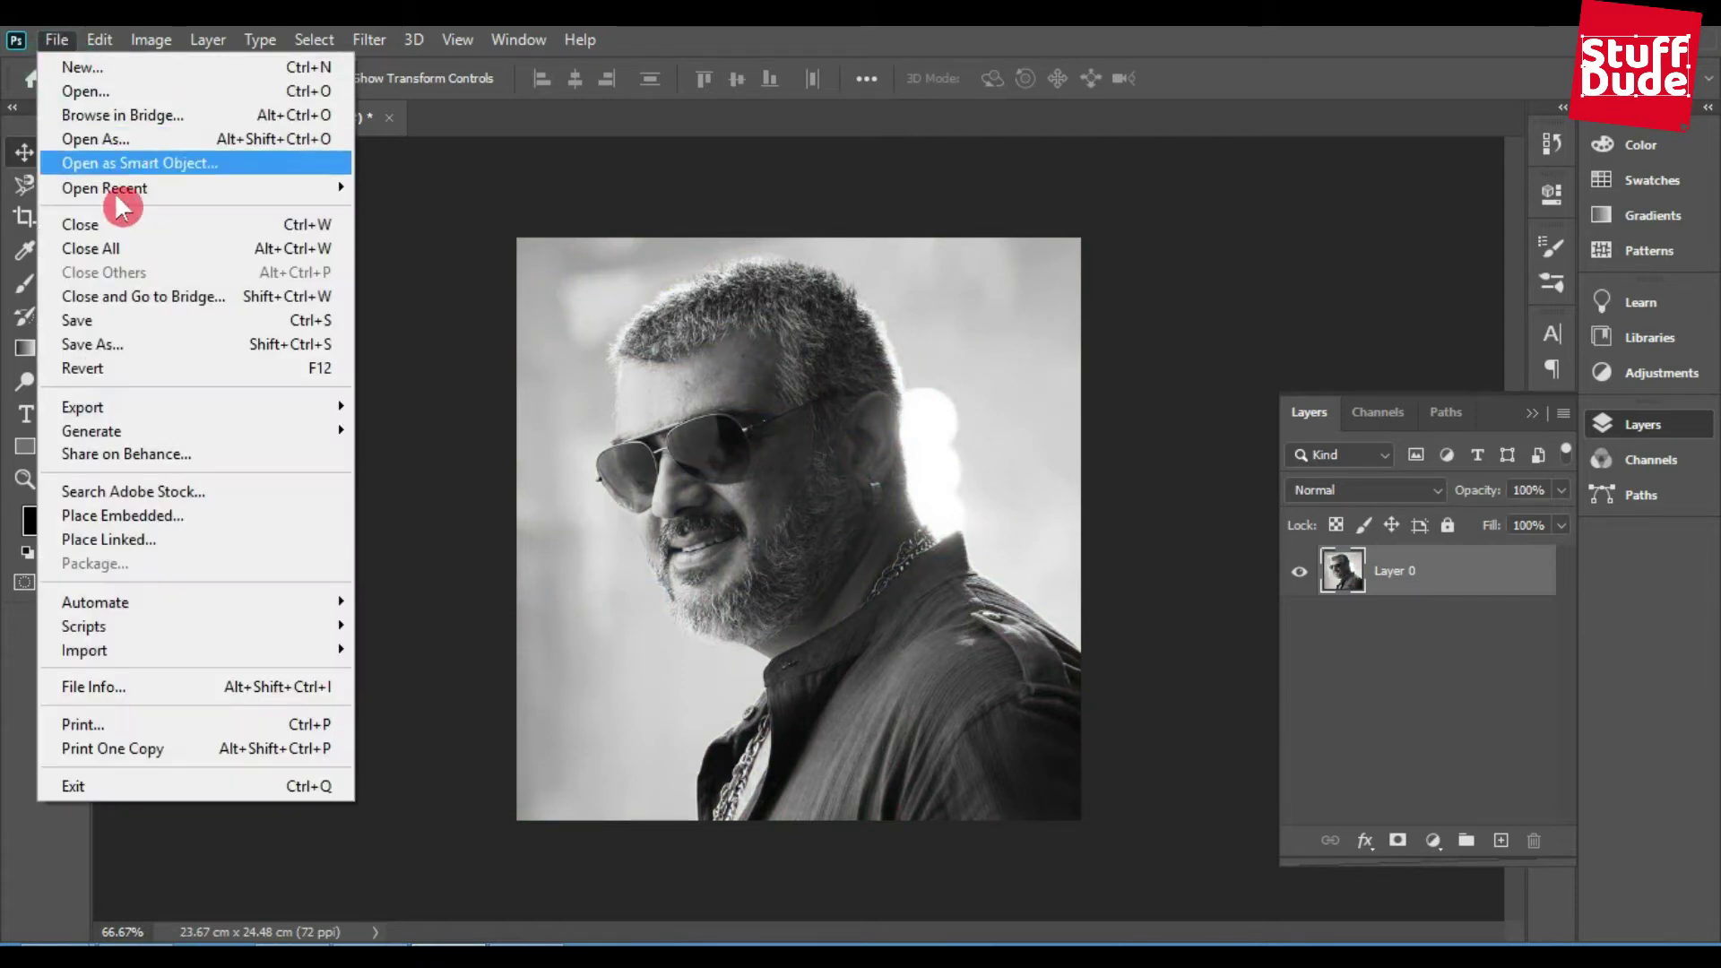
{"action": "left_click", "coordinate": [154, 347]}
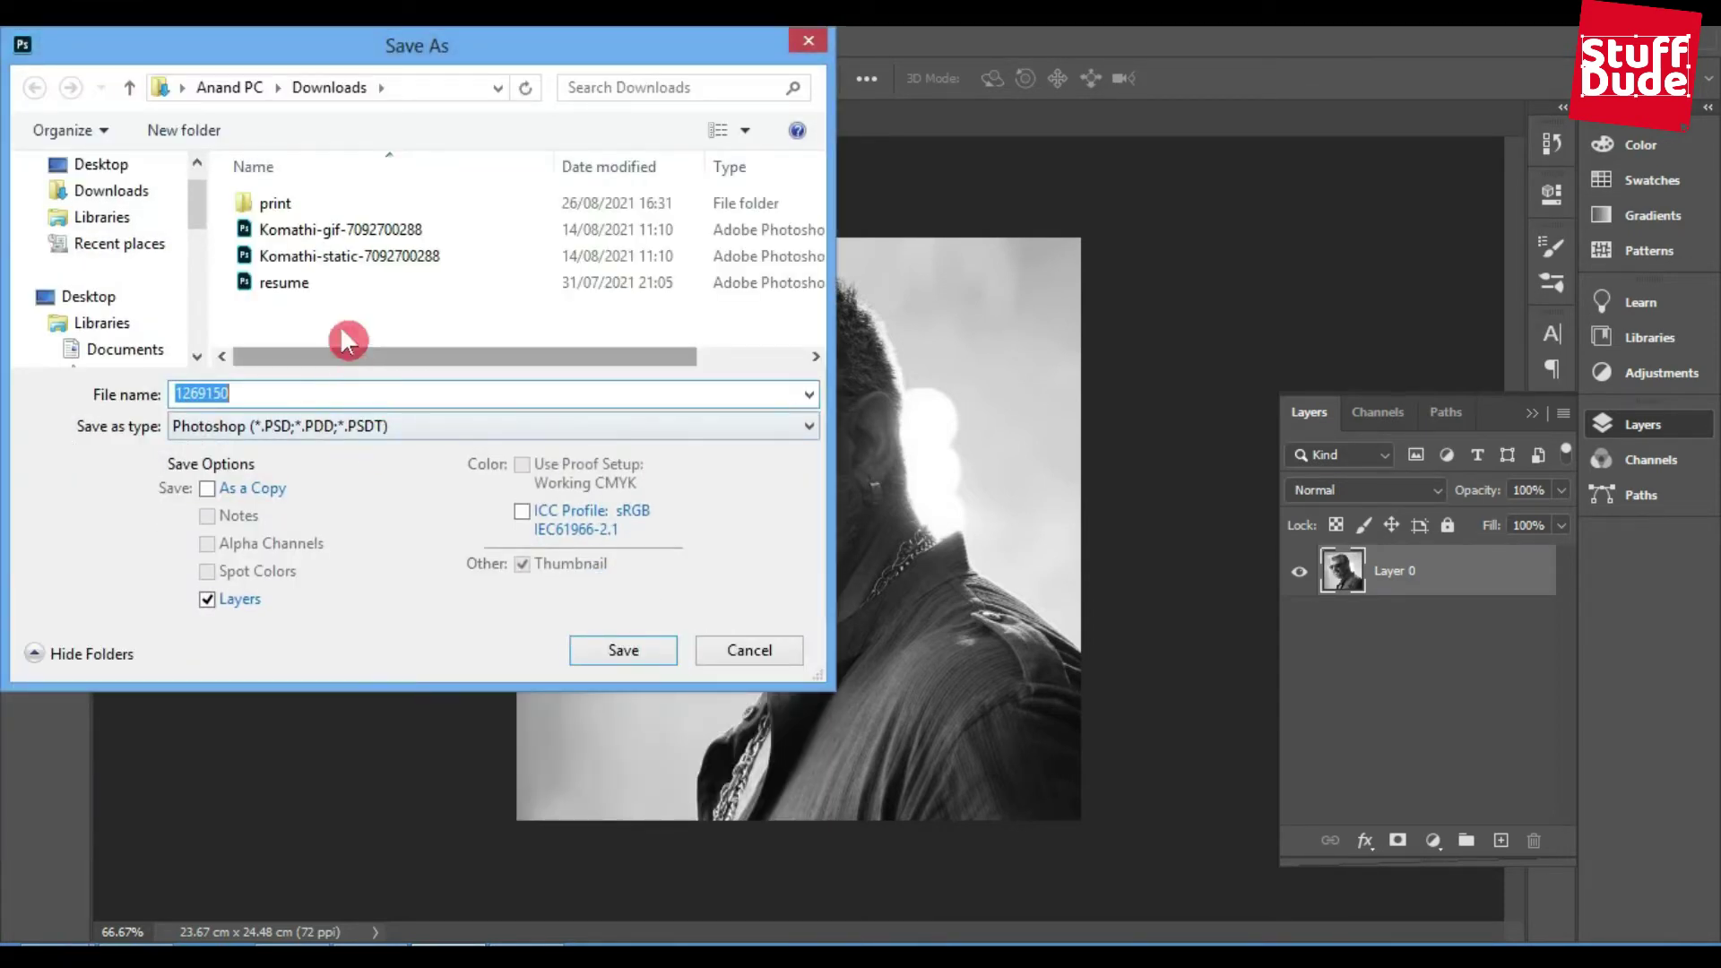
{"action": "type", "text": "displace"}
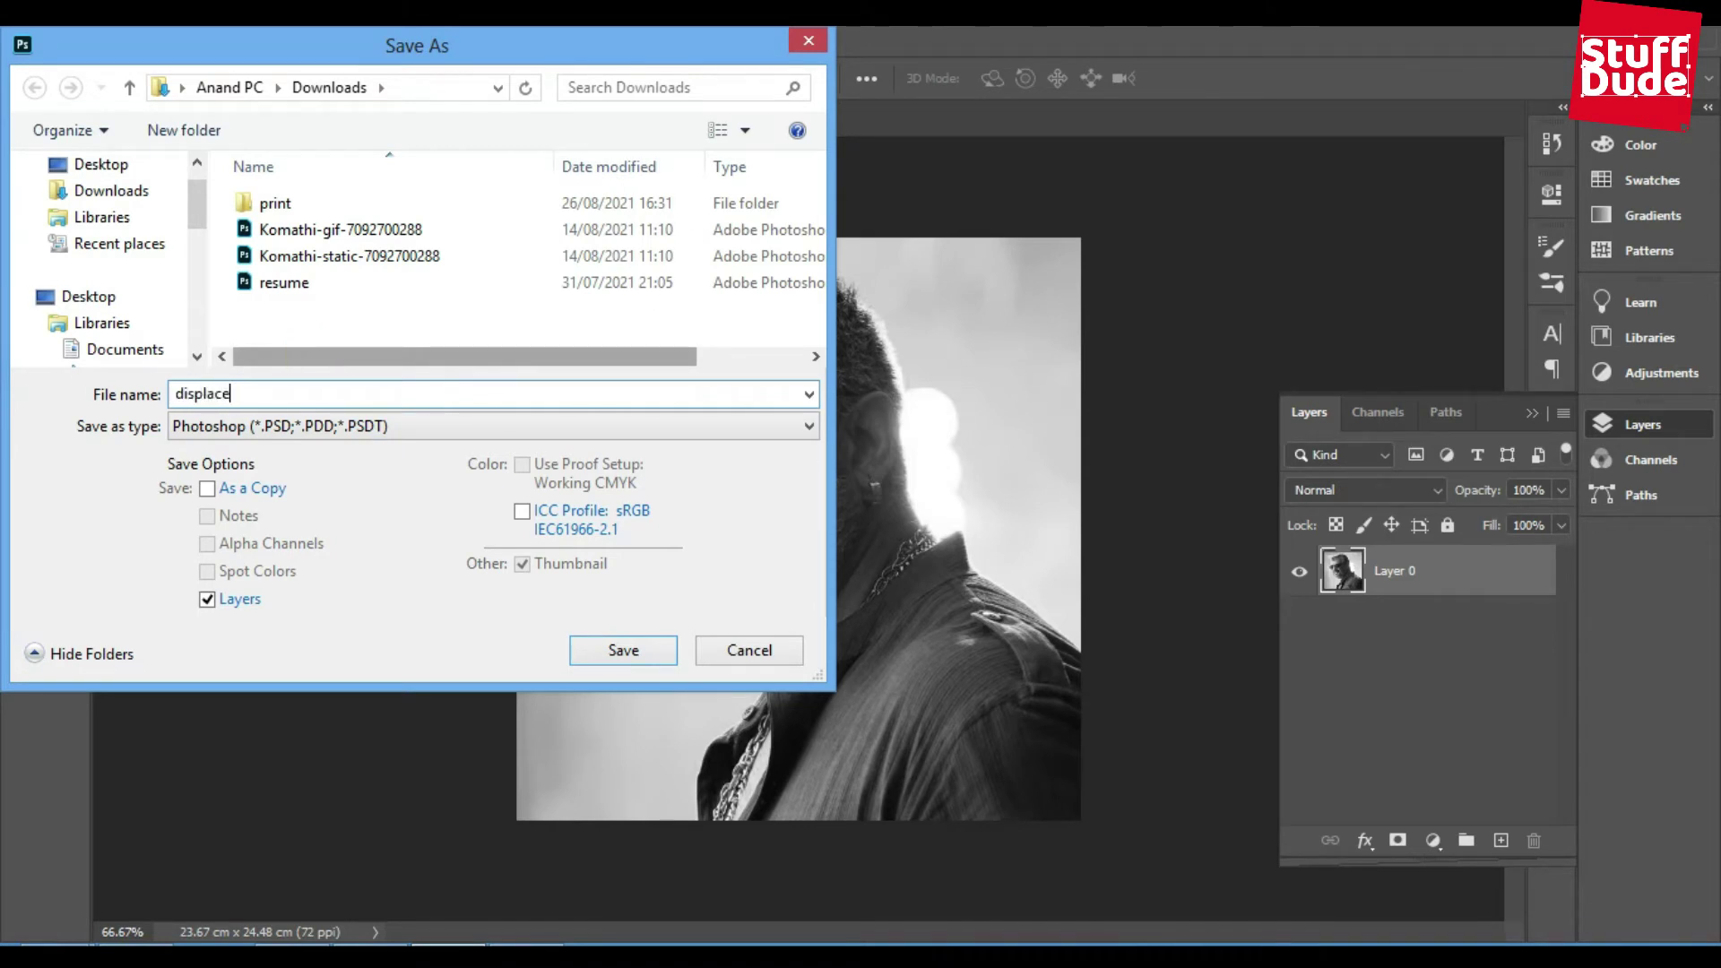
{"action": "key", "text": "Return"}
{"action": "key", "text": "Return"}
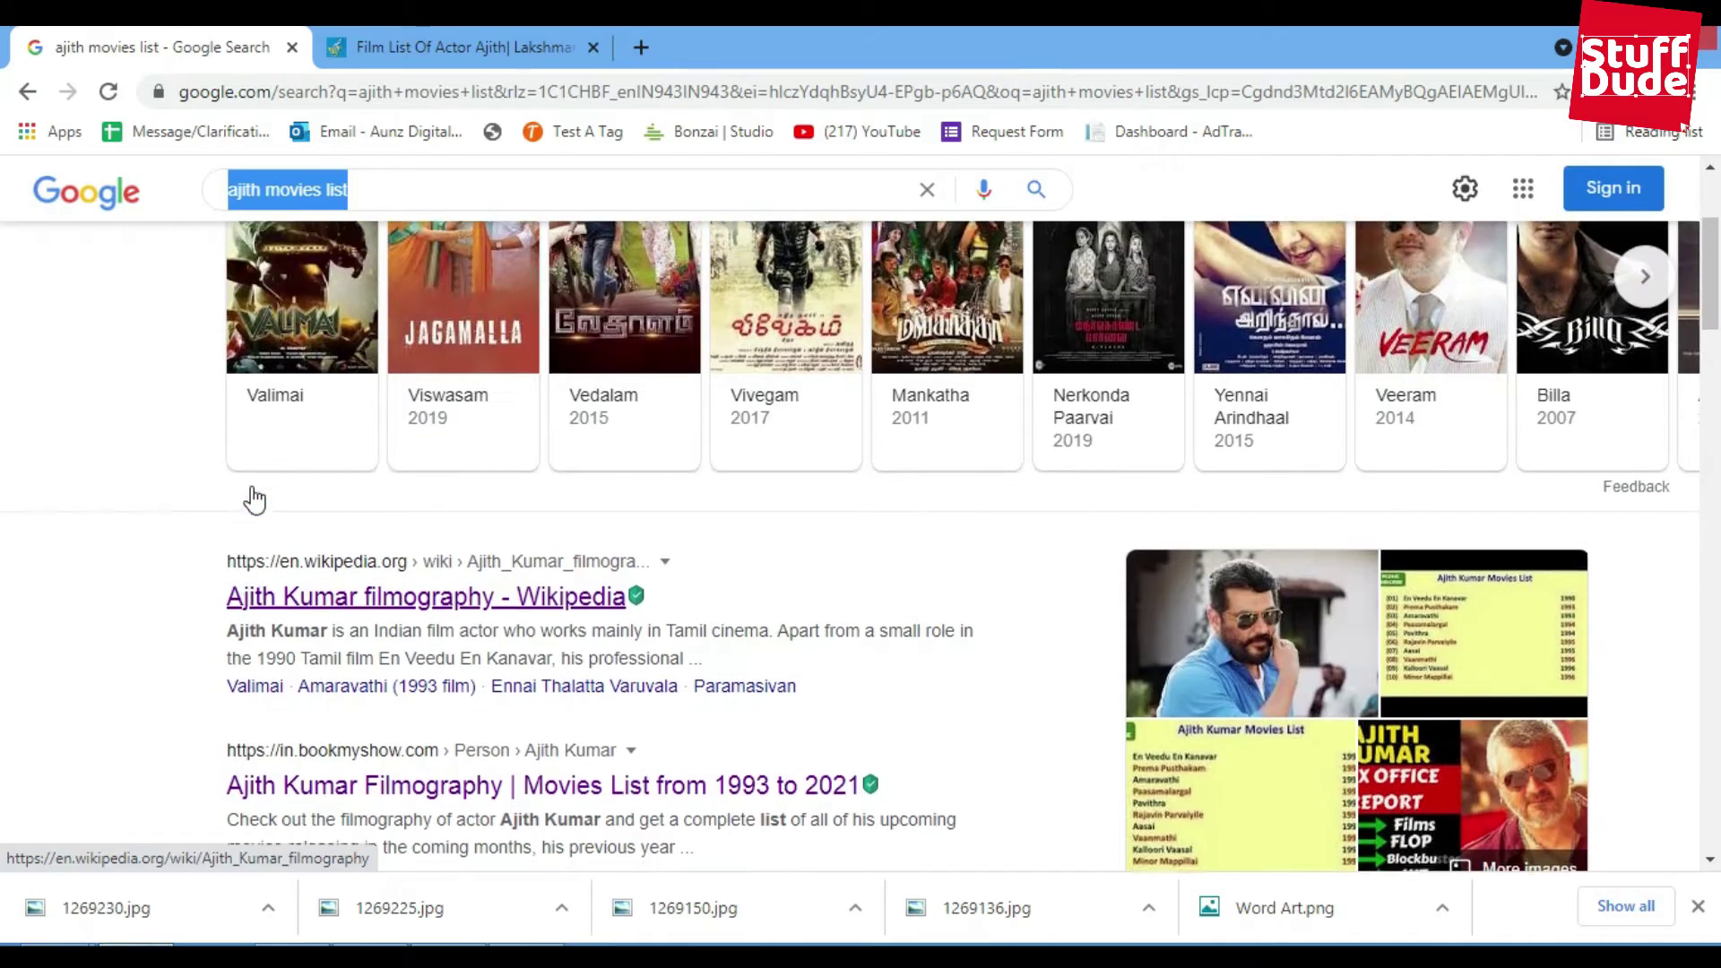
Step: Switch to the browser, review the Ajith movies search results and highlight film titles on the lakshmansruthi.com list page
{"action": "left_click", "coordinate": [257, 496]}
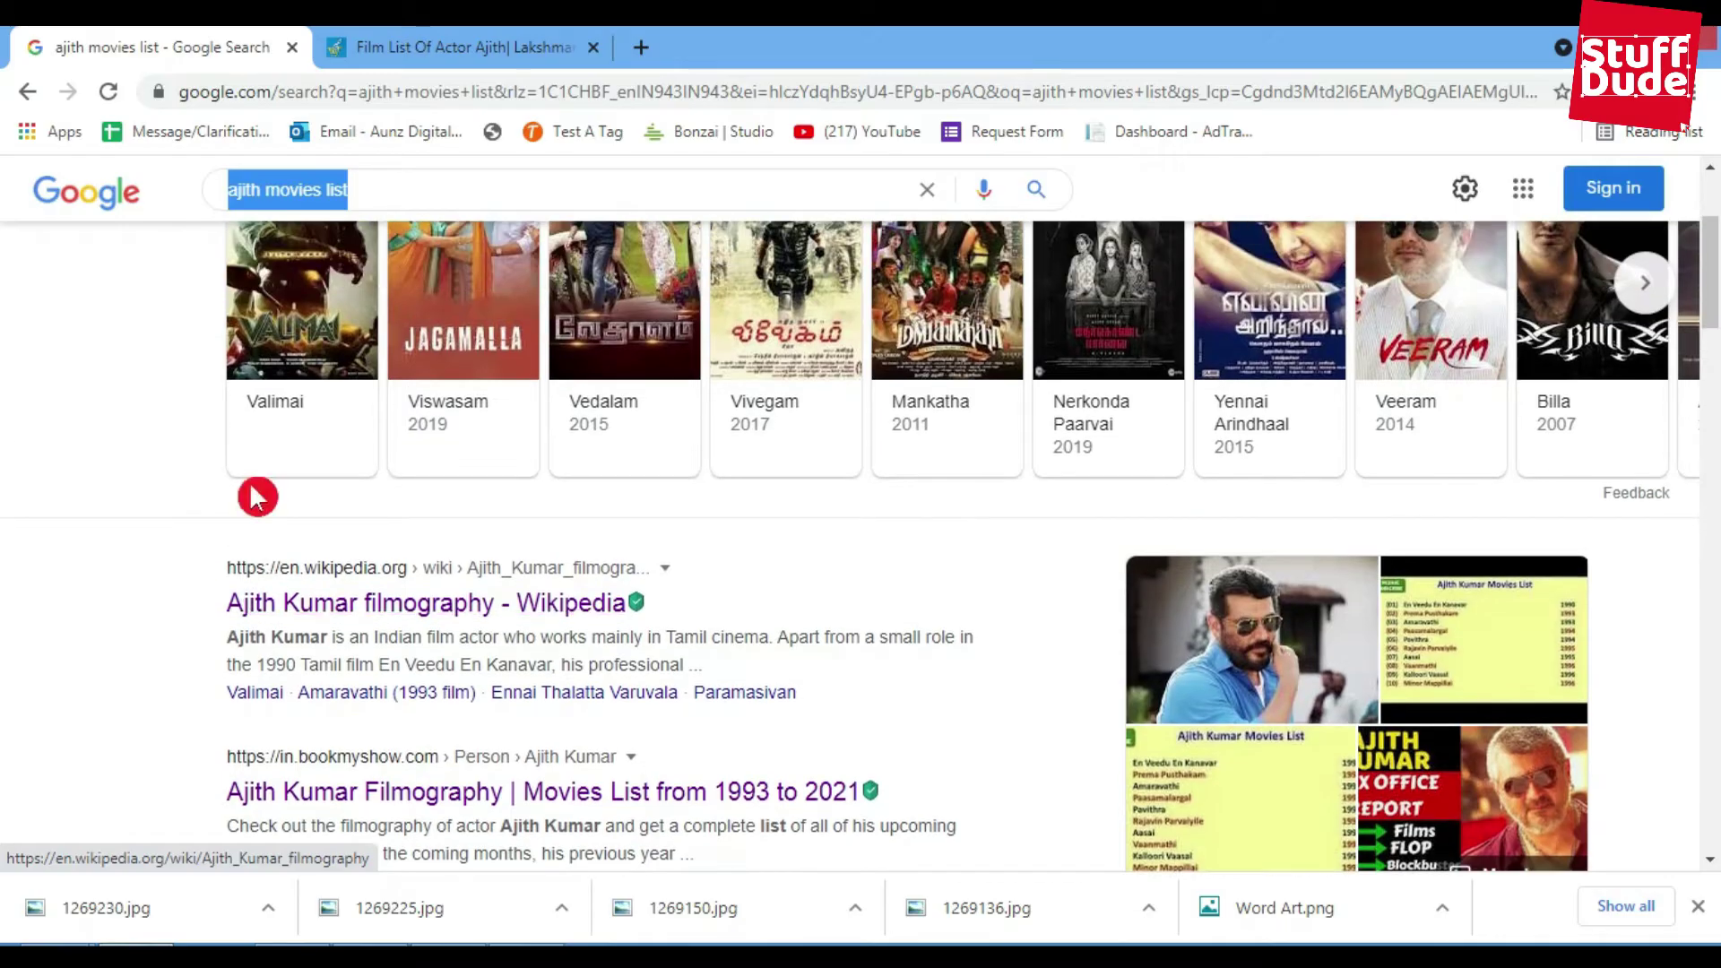
{"action": "scroll", "coordinate": [269, 493], "scroll_direction": "down", "scroll_amount": 9}
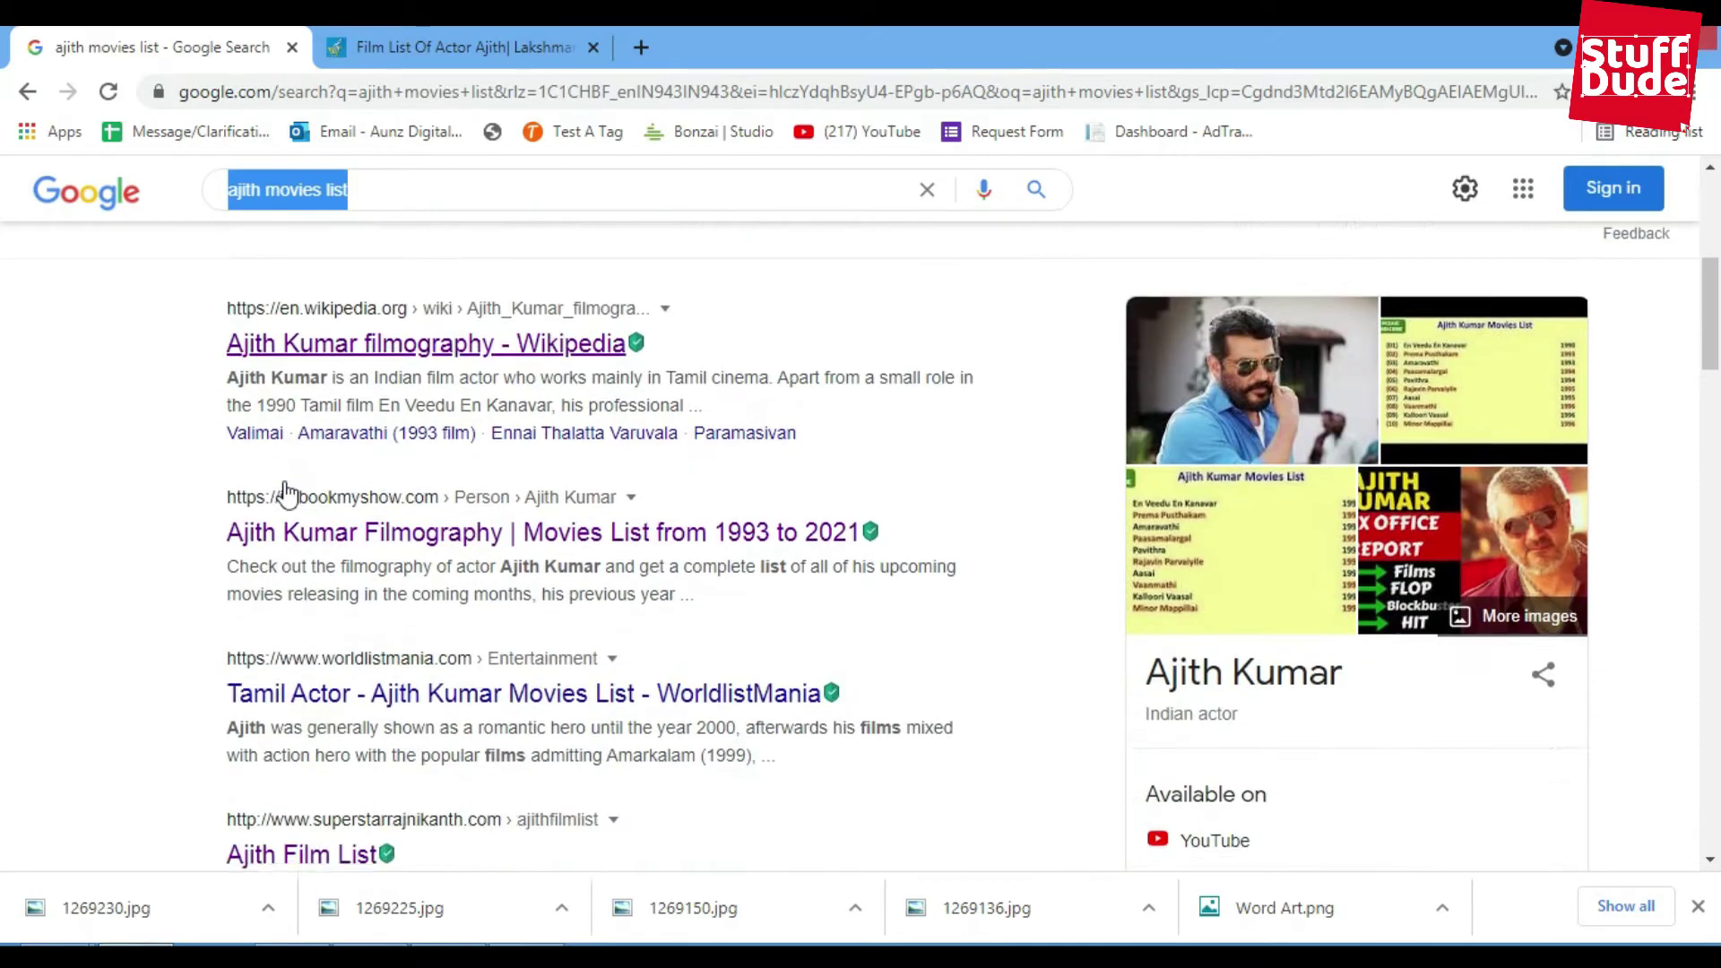
{"action": "scroll", "coordinate": [291, 496], "scroll_direction": "down", "scroll_amount": 1}
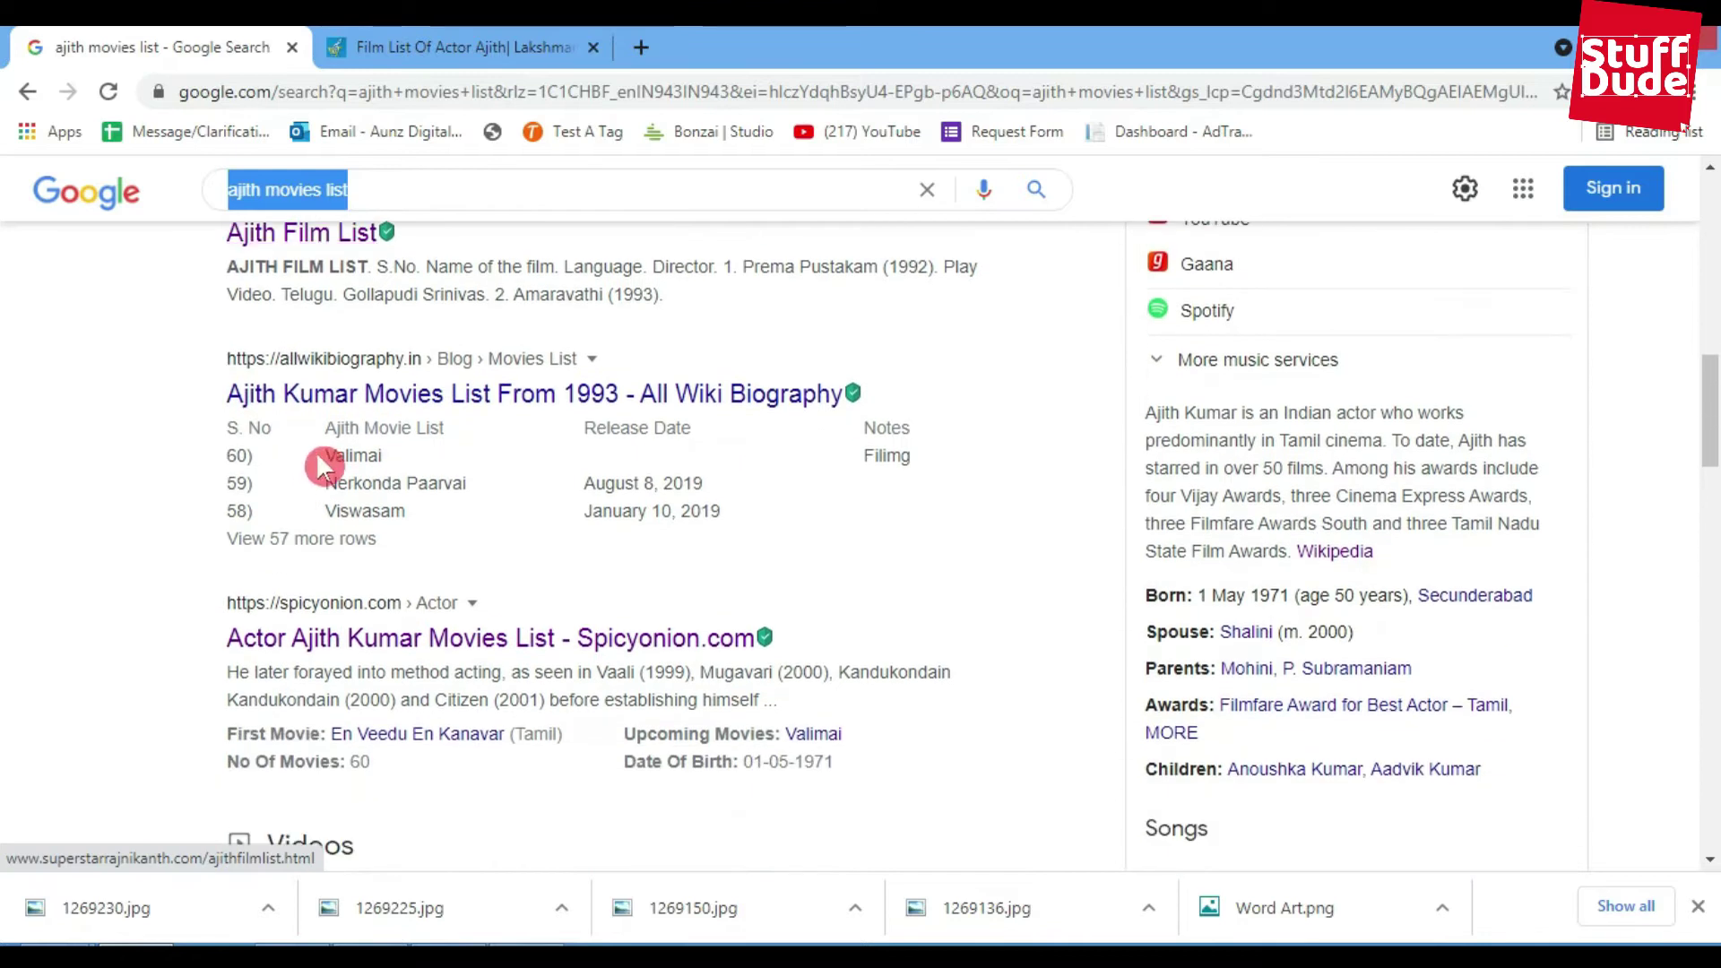
{"action": "left_click", "coordinate": [535, 47]}
{"action": "scroll", "coordinate": [849, 392], "scroll_direction": "up", "scroll_amount": 15}
{"action": "scroll", "coordinate": [848, 392], "scroll_direction": "up", "scroll_amount": 7}
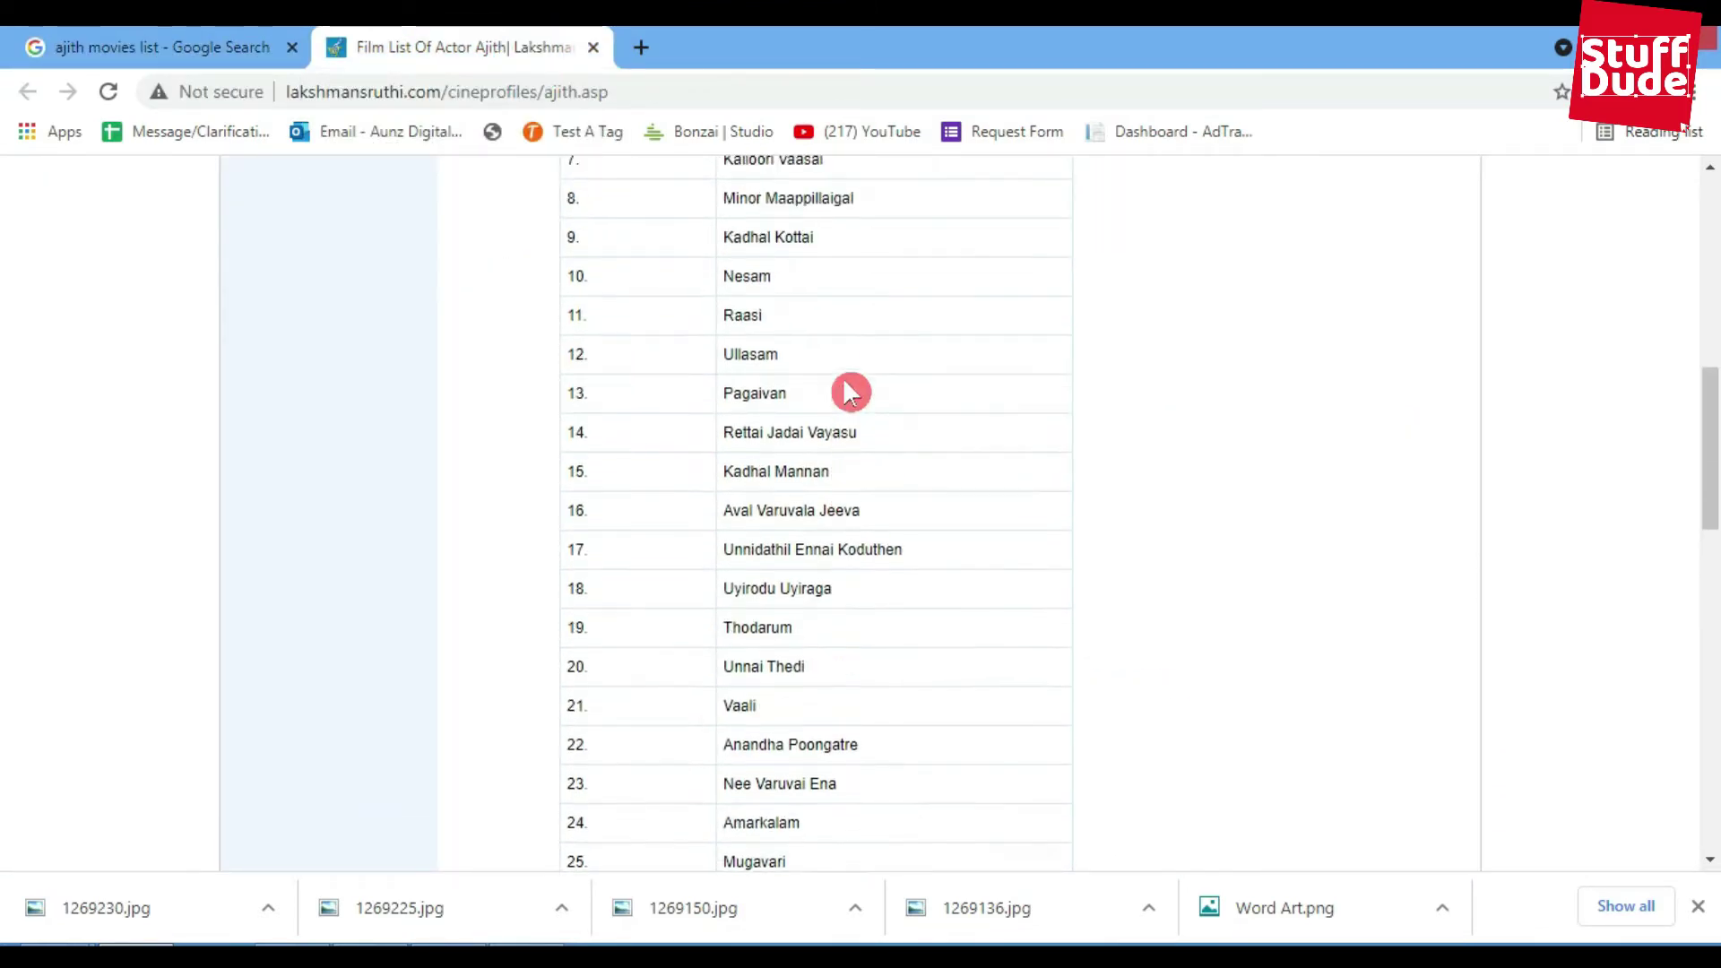
{"action": "left_click_drag", "start_coordinate": [728, 435], "coordinate": [826, 714]}
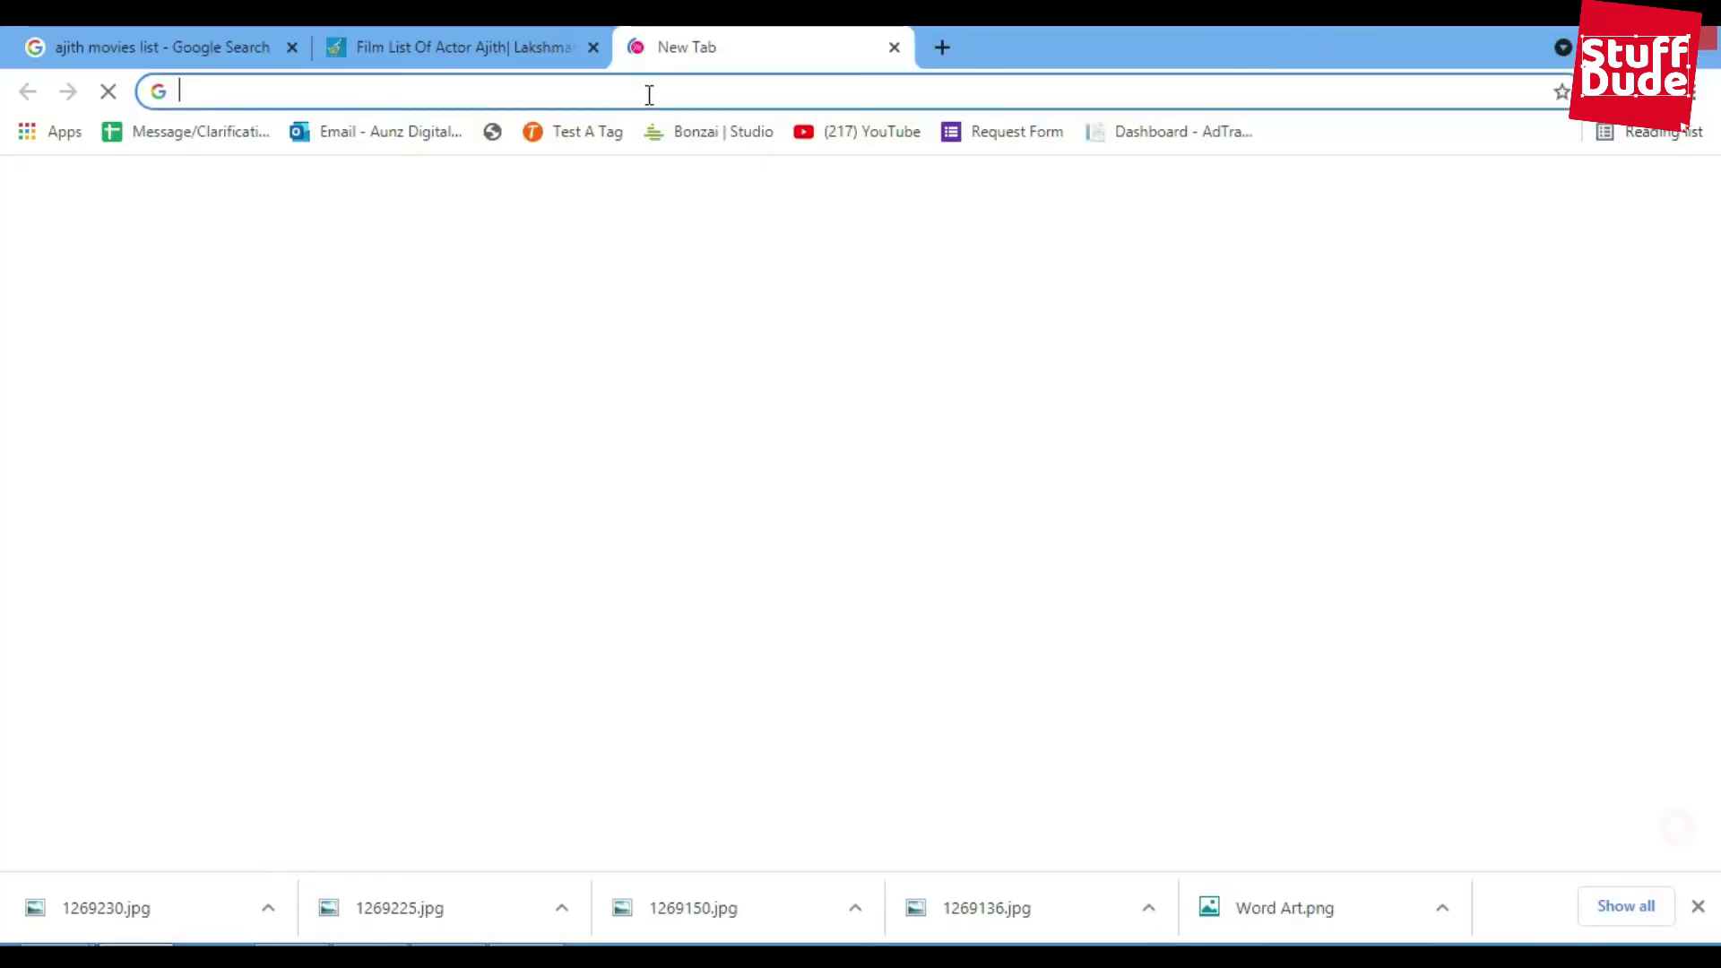
Step: Search the web for word art in a new tab and open the WordArt.com word cloud editor
{"action": "type", "text": "wor"}
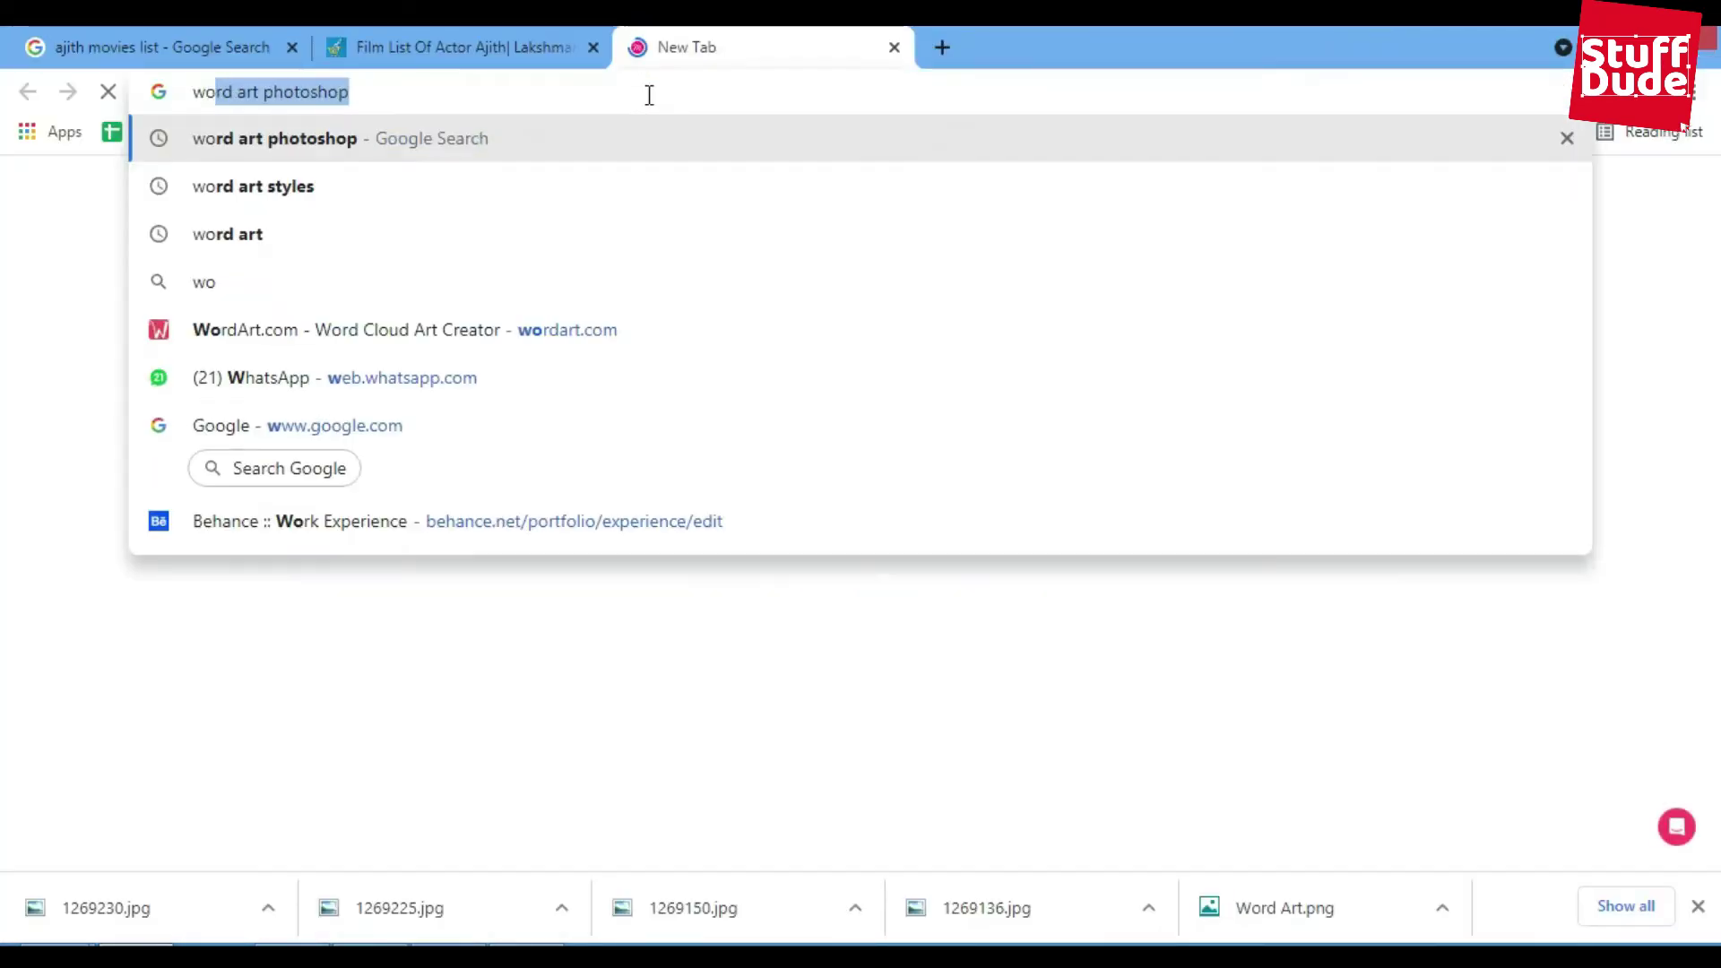
{"action": "type", "text": "d art"}
{"action": "key", "text": "BackSpace"}
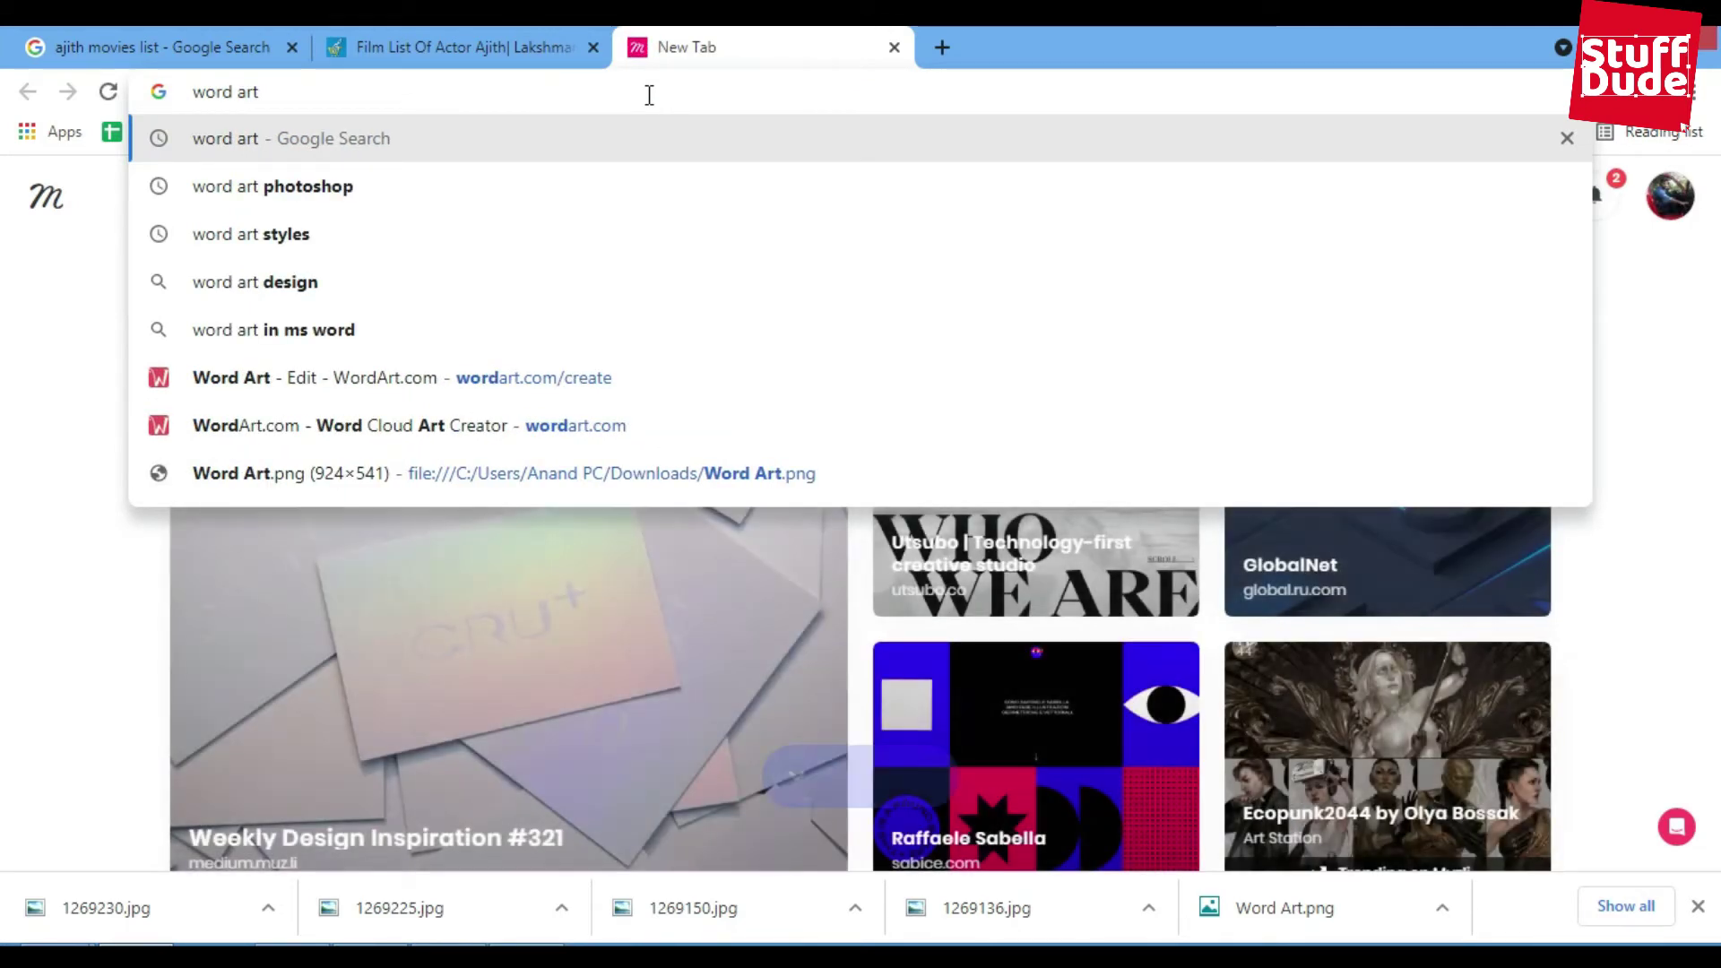
{"action": "key", "text": "Return"}
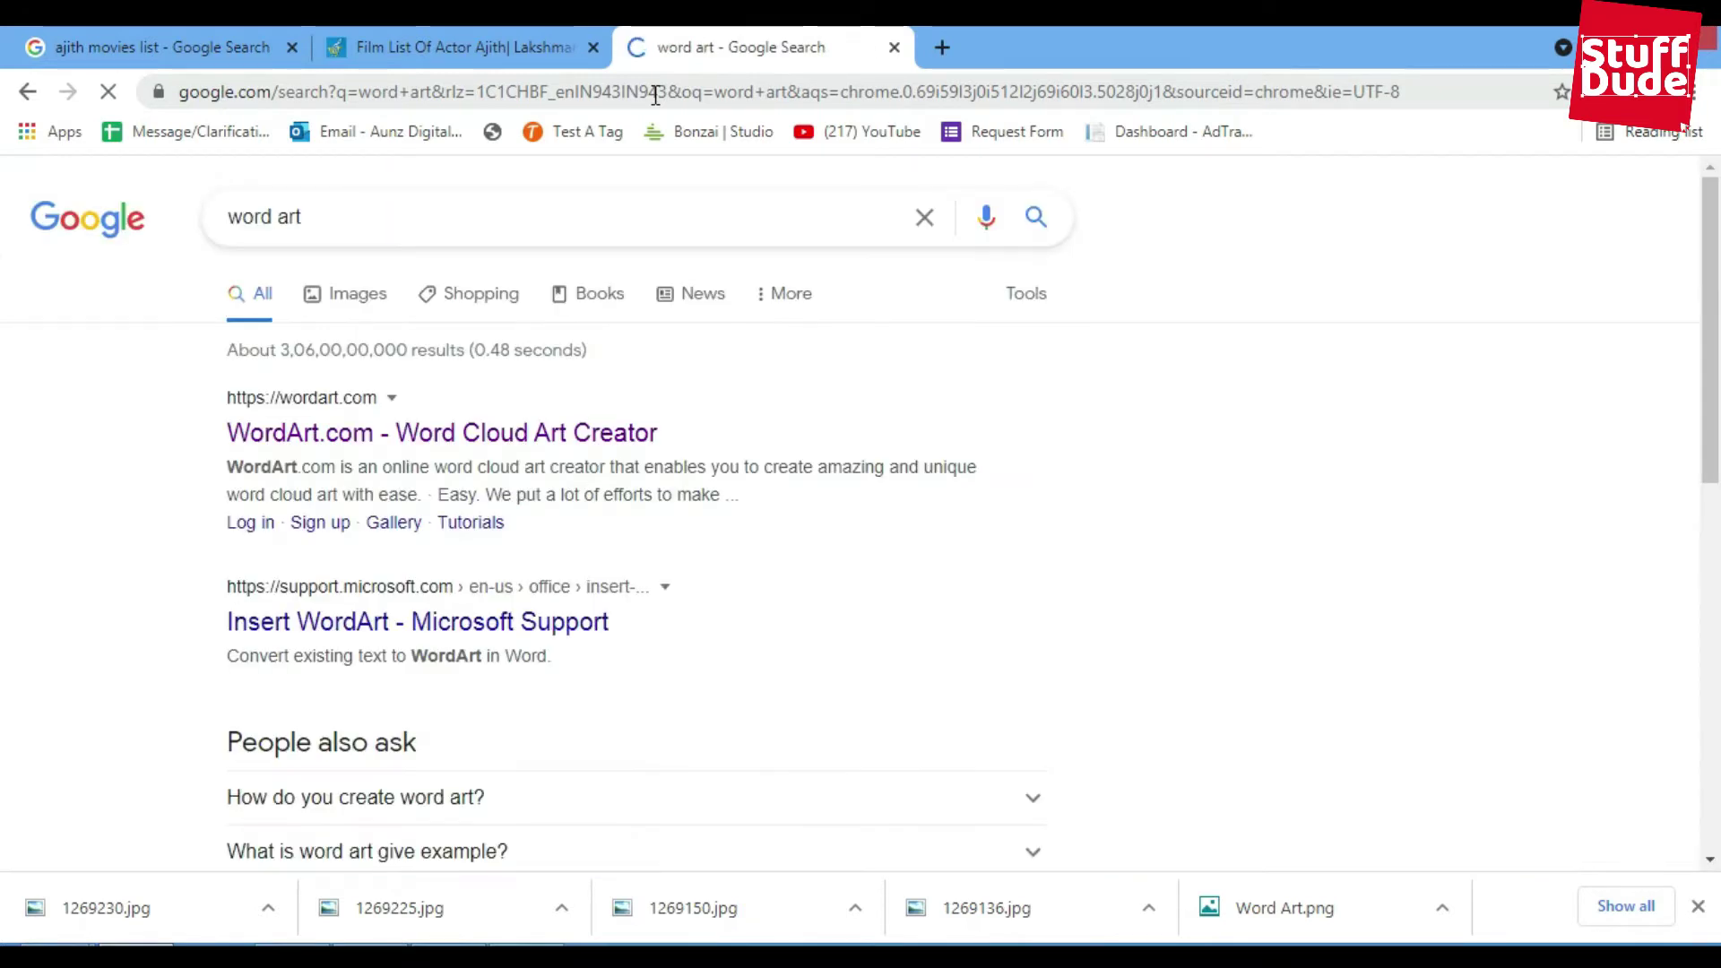
{"action": "left_click", "coordinate": [383, 437]}
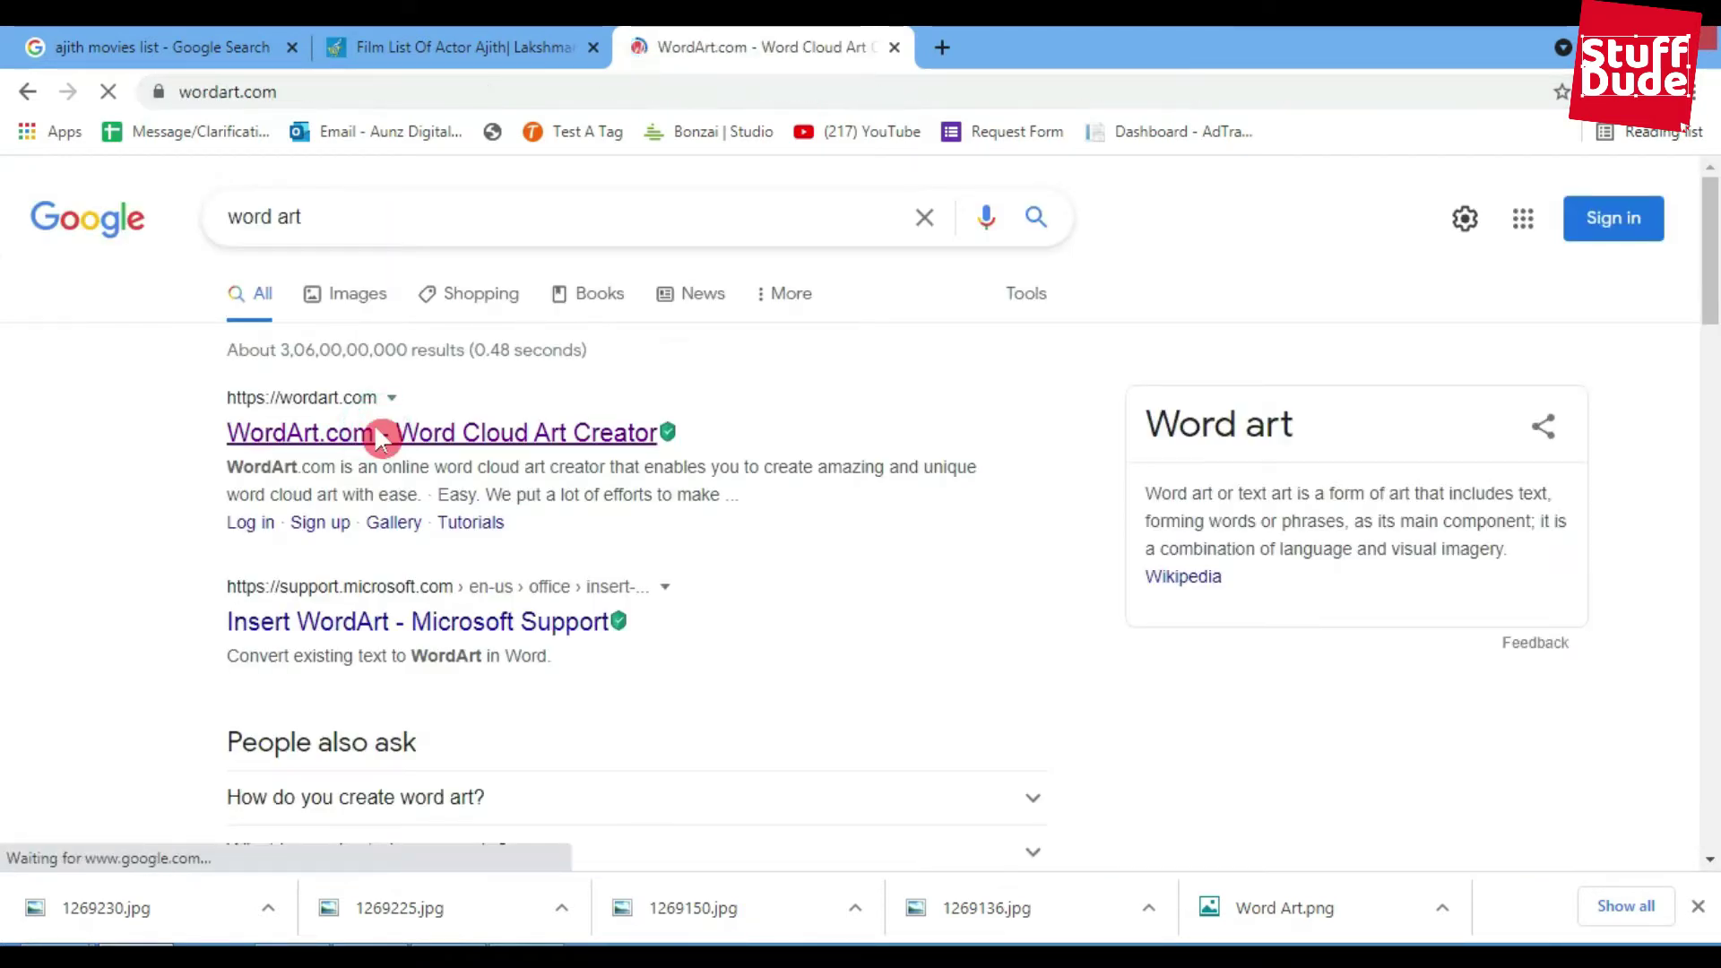
{"action": "left_click", "coordinate": [1001, 612]}
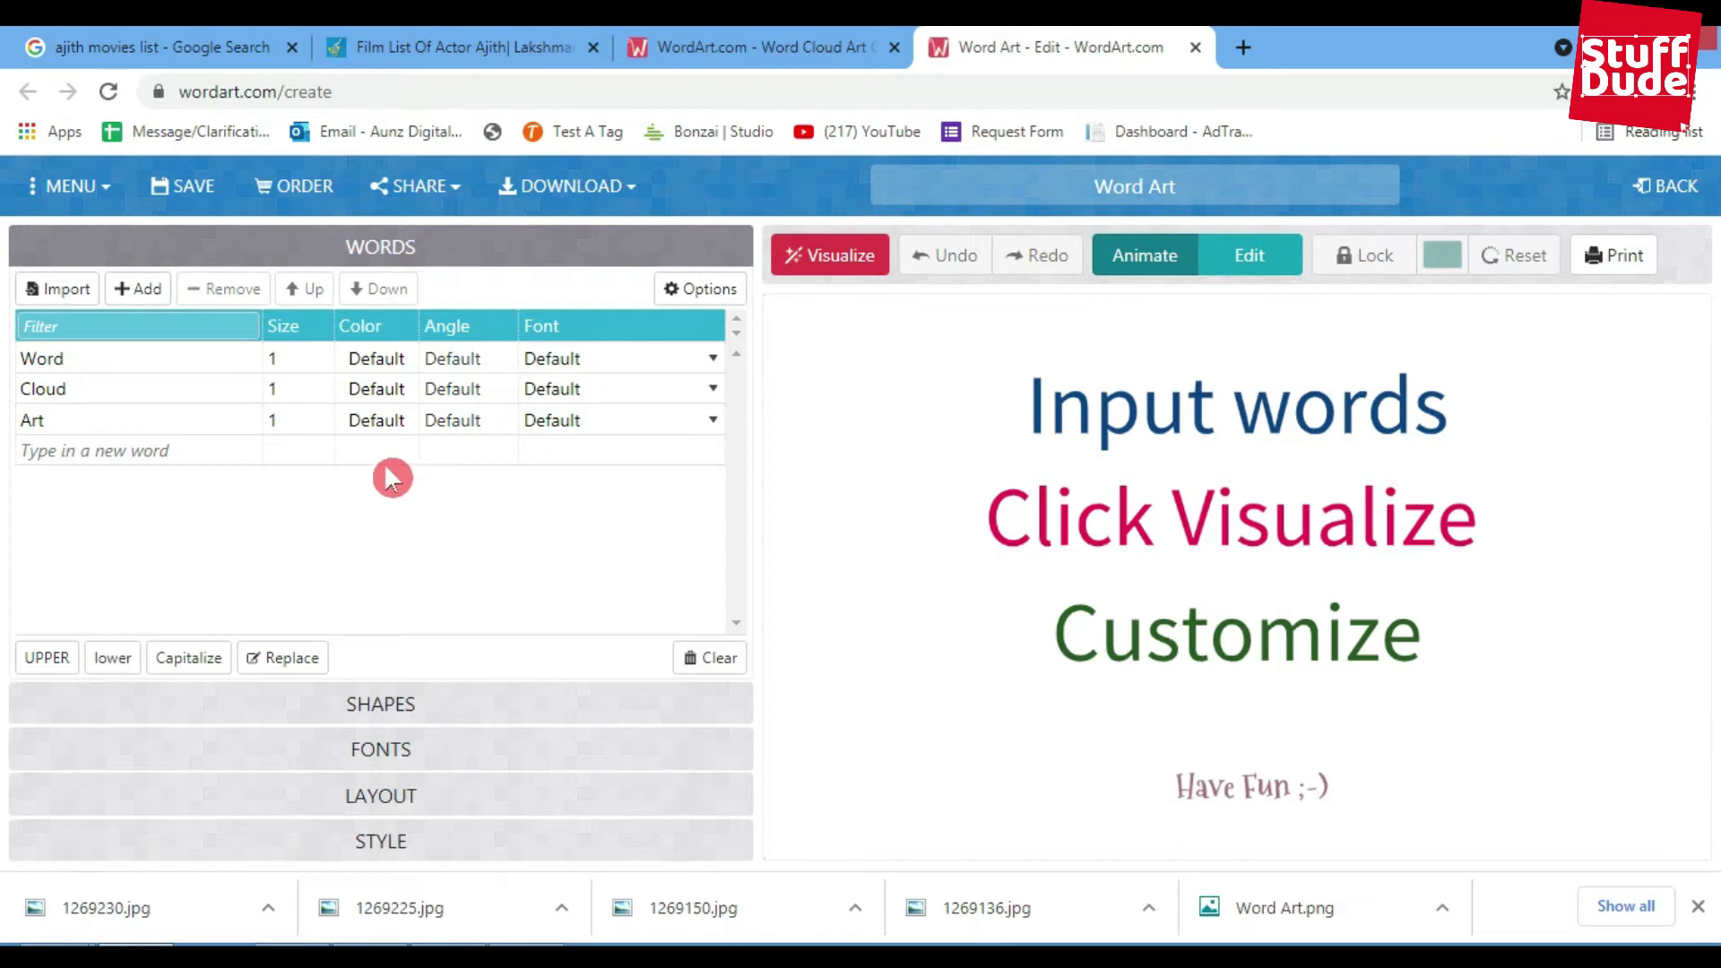
Step: Visualize the sample word cloud and remove the default entries Word, Cloud and Art from the word list
{"action": "left_click", "coordinate": [852, 254]}
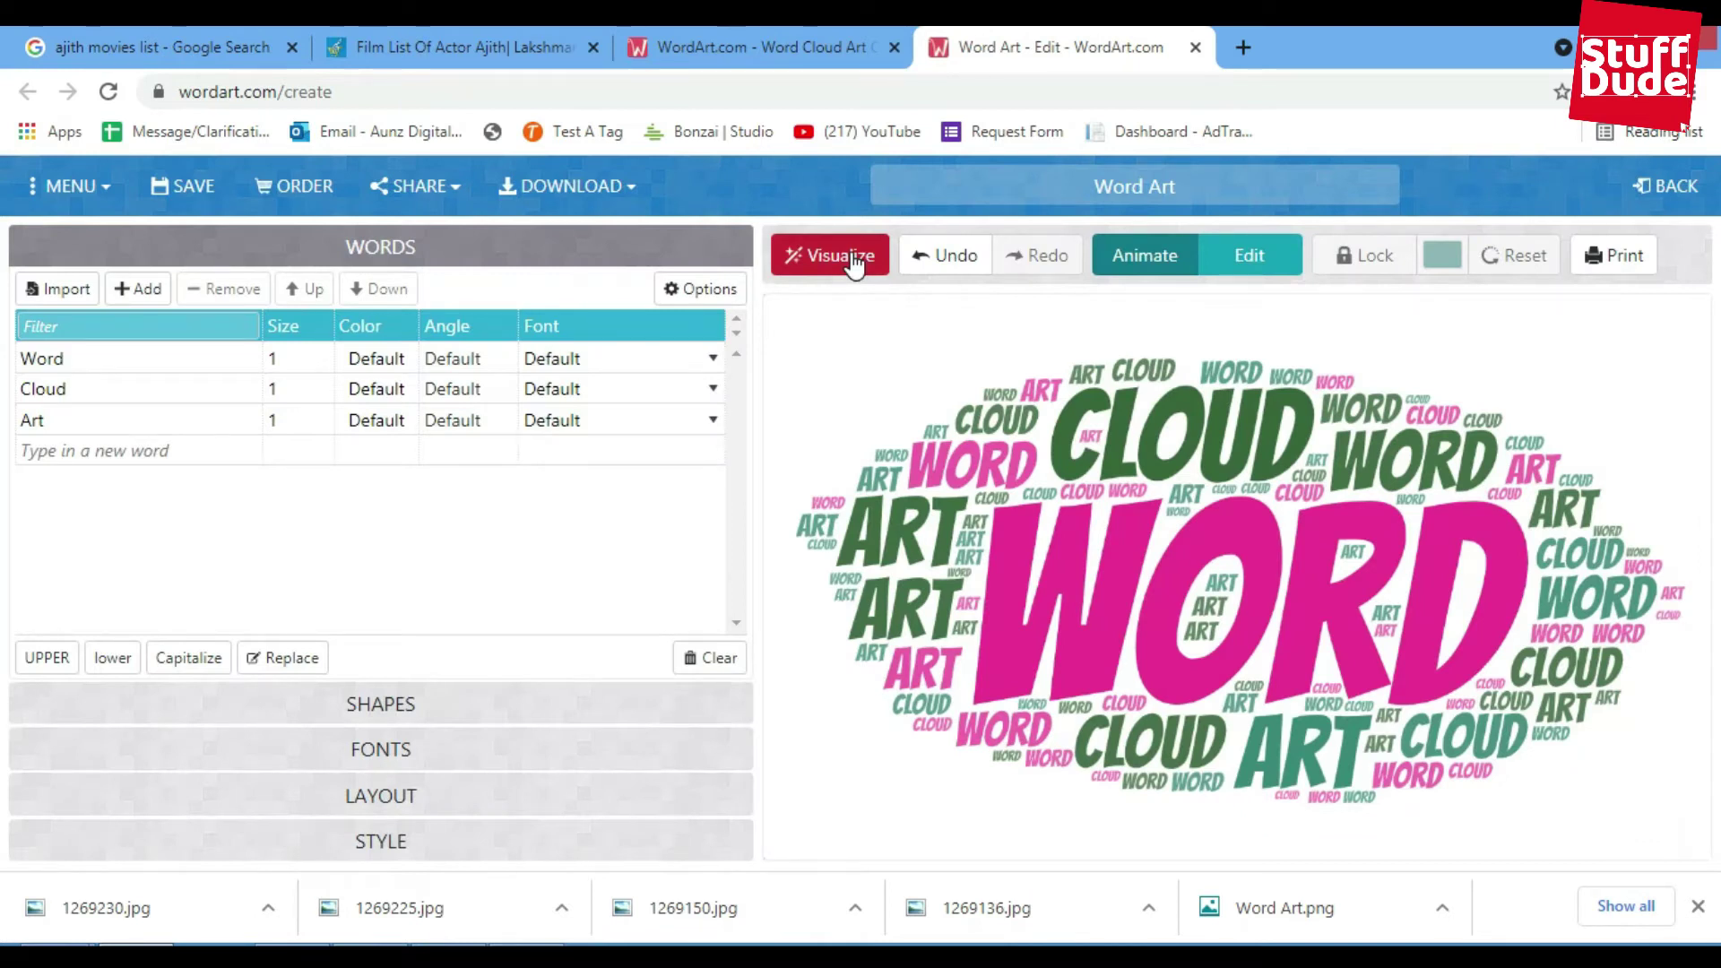
{"action": "left_click", "coordinate": [161, 365]}
{"action": "left_click", "coordinate": [233, 288]}
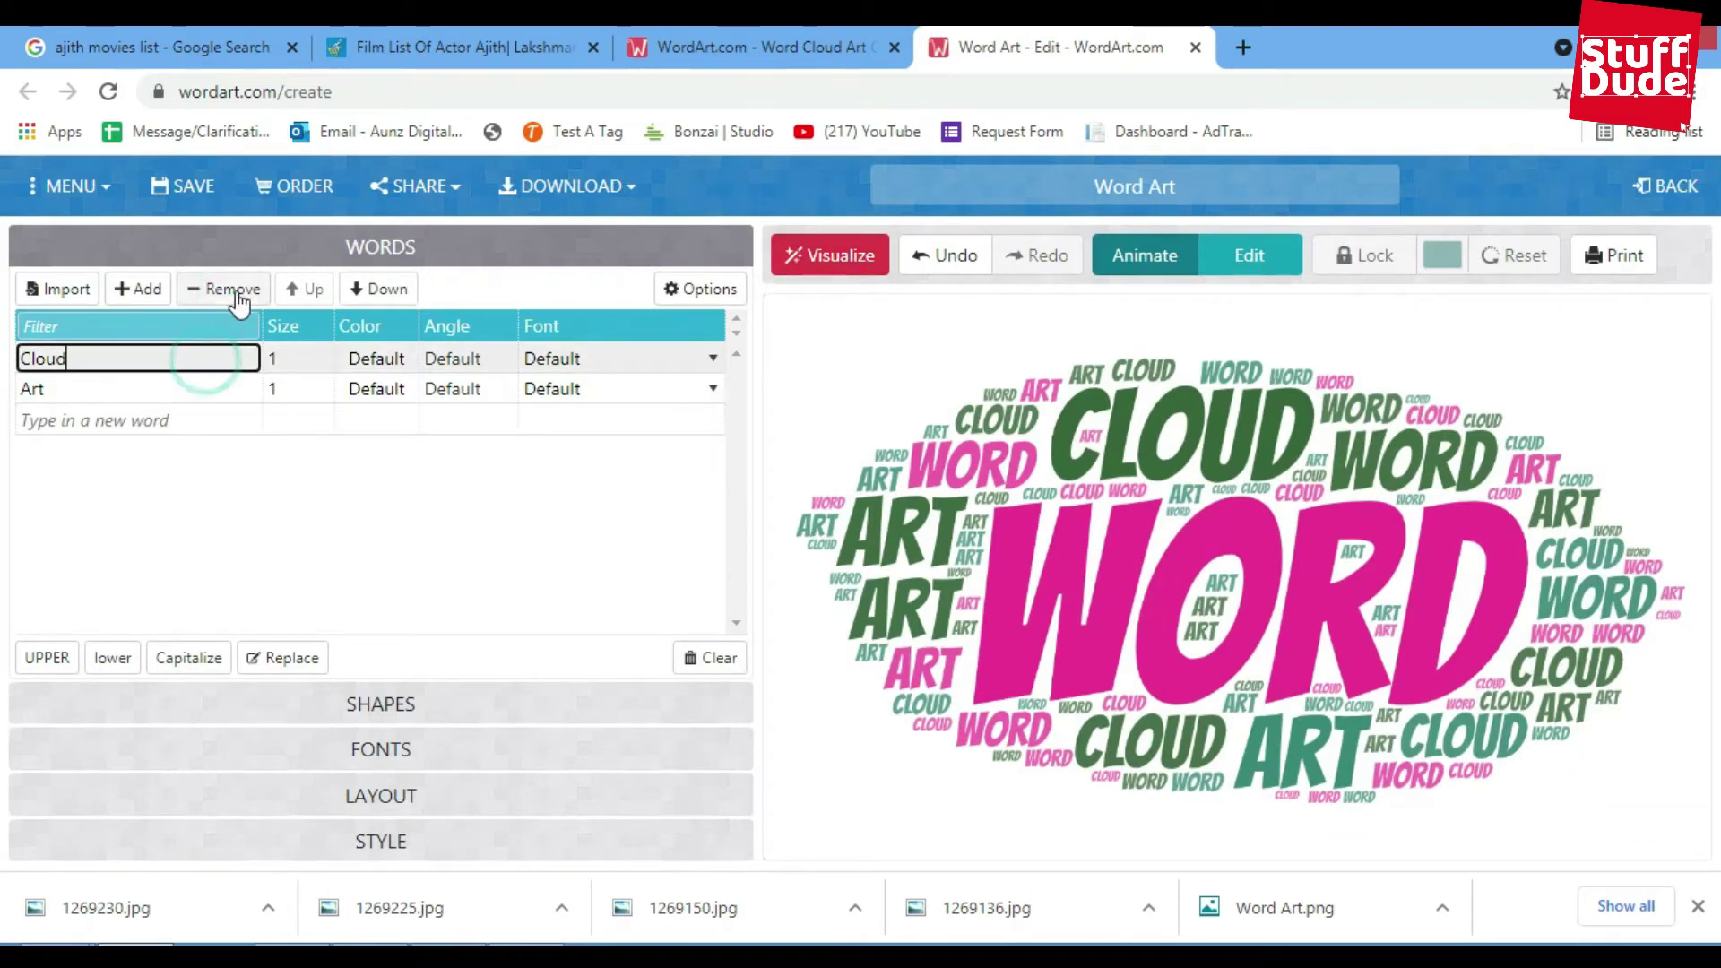
{"action": "left_click", "coordinate": [235, 298]}
{"action": "left_click", "coordinate": [233, 303]}
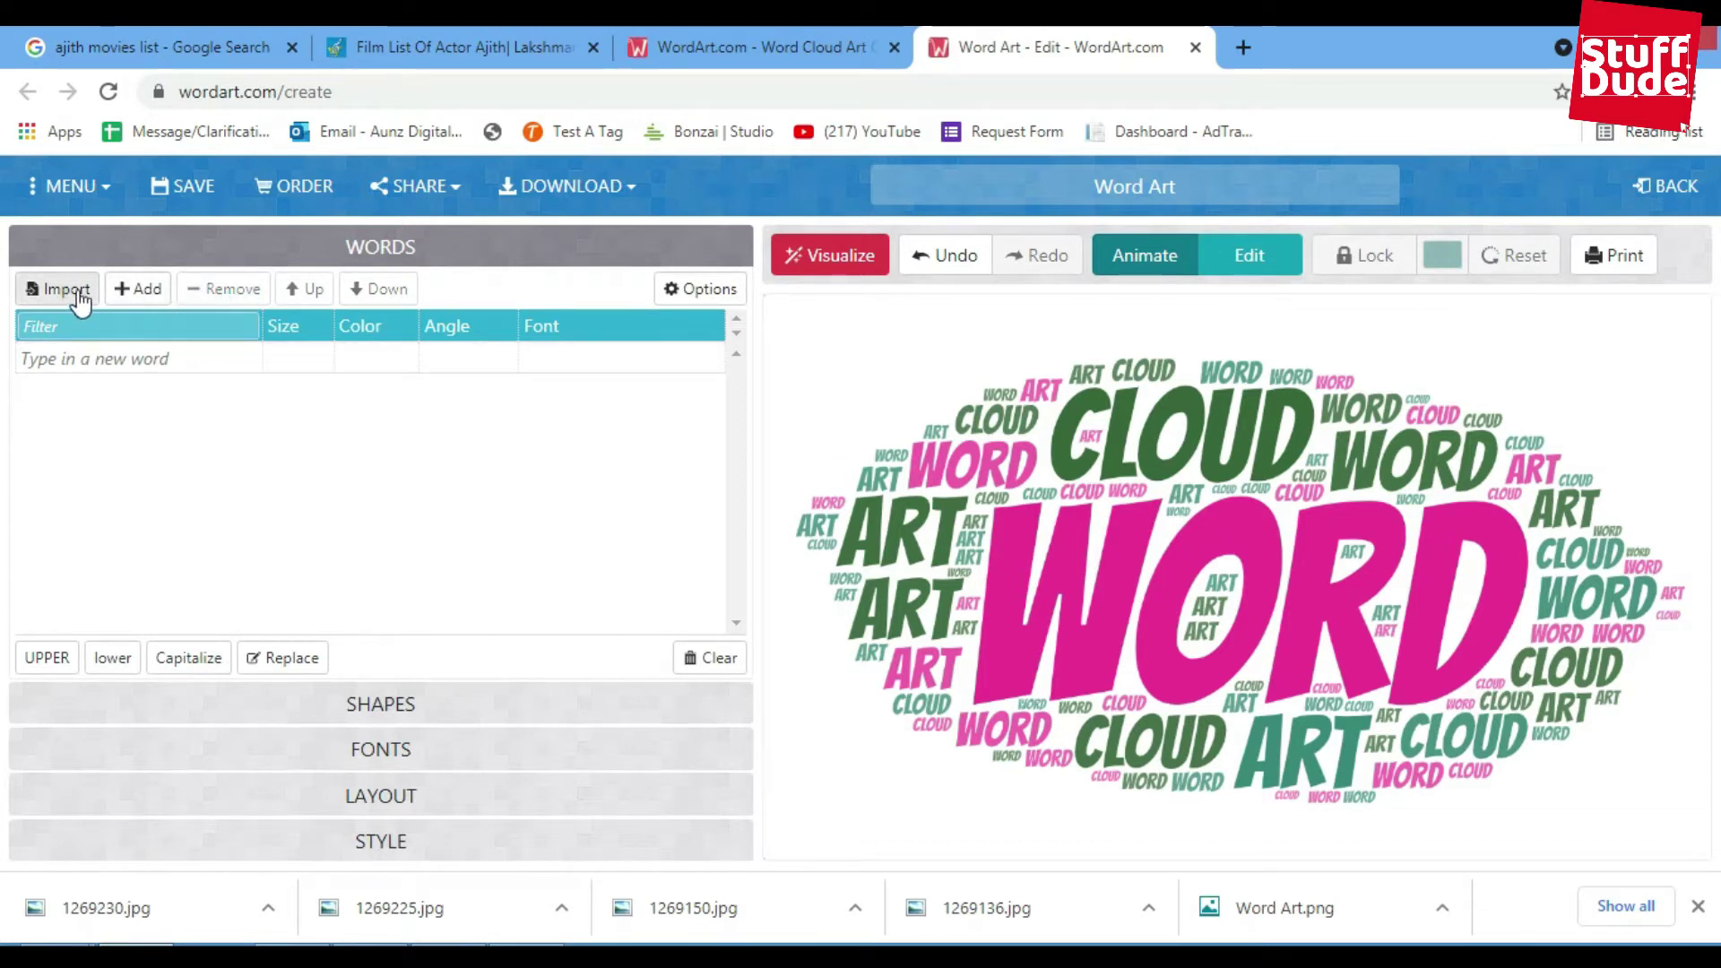
Step: Copy the whole film title list from the WordPad document and import it as text into the WordArt.com word list
{"action": "left_click", "coordinate": [131, 290]}
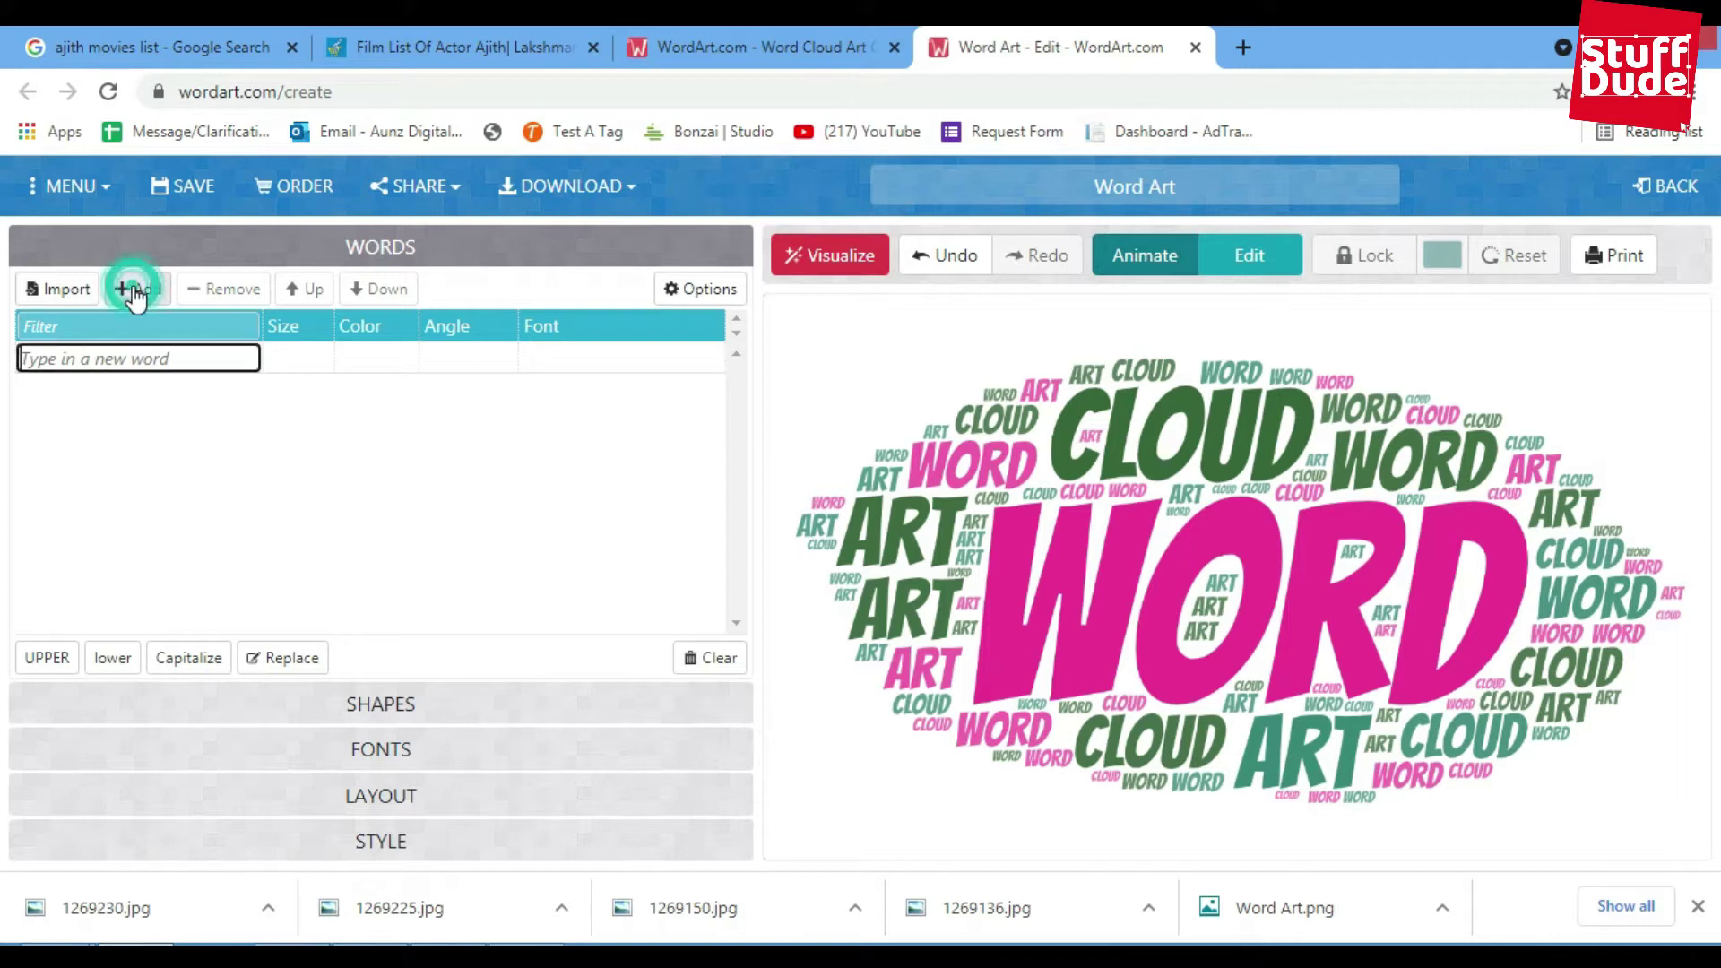
{"action": "left_click", "coordinate": [62, 292]}
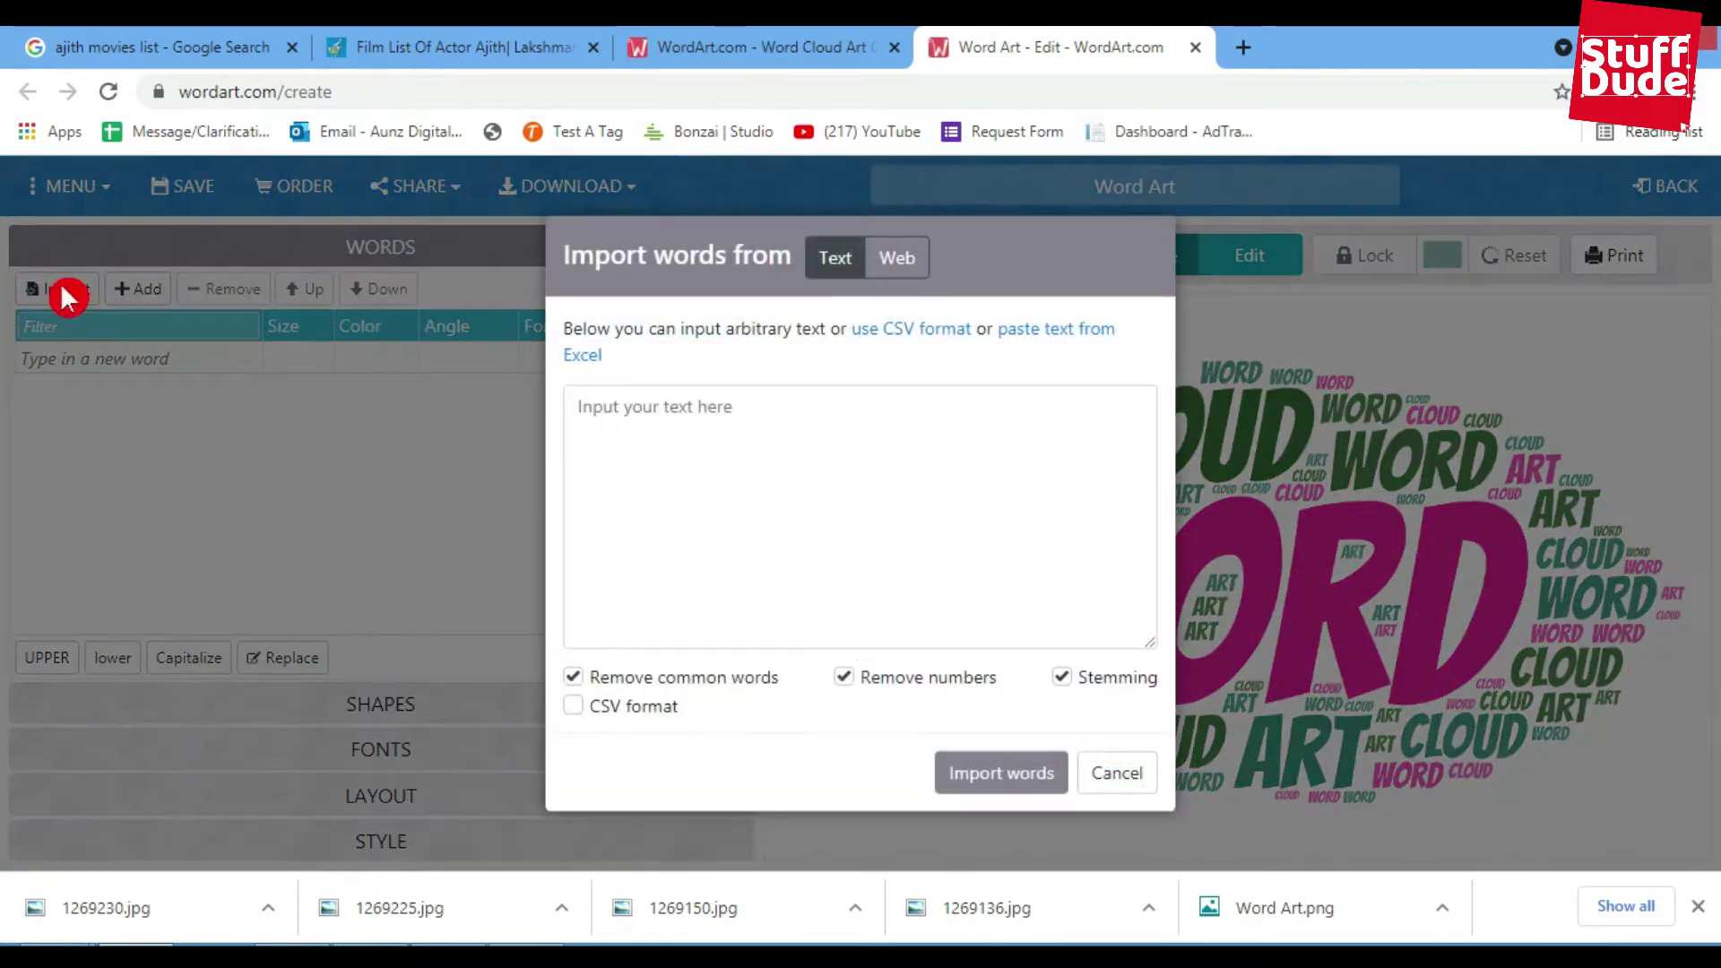
{"action": "key", "text": "alt+Tab"}
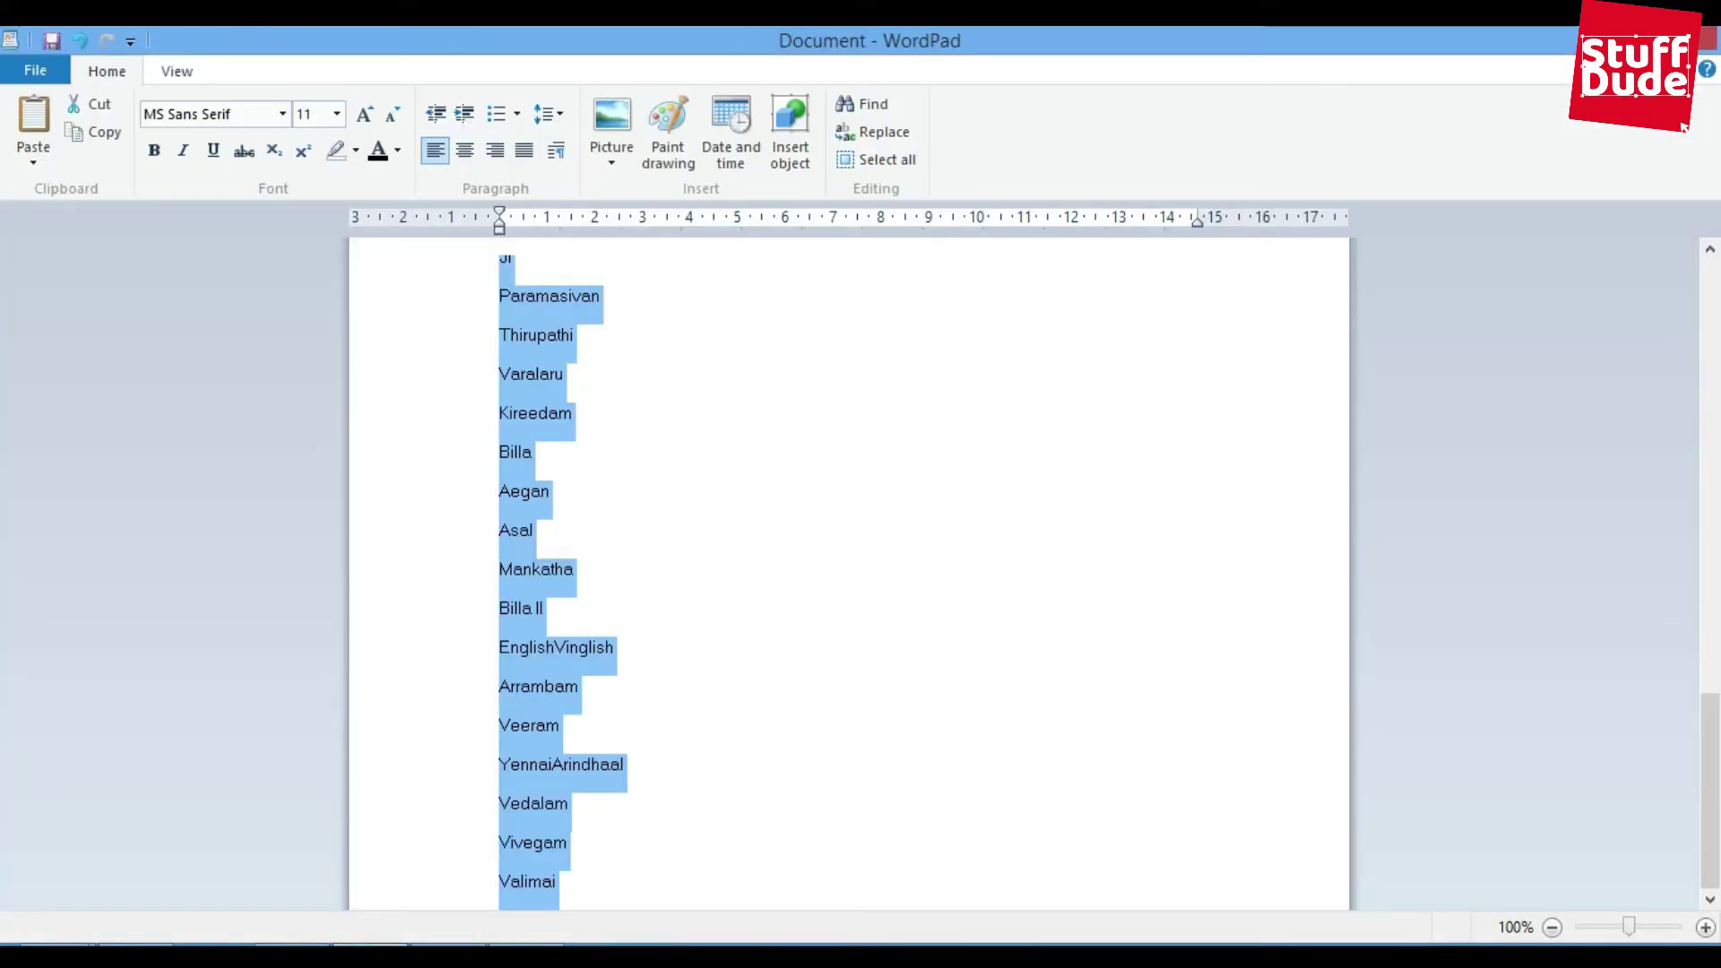
{"action": "left_click", "coordinate": [787, 596]}
{"action": "key", "text": "ctrl+a"}
{"action": "key", "text": "alt+Tab"}
{"action": "left_click", "coordinate": [788, 565]}
{"action": "key", "text": "ctrl+v"}
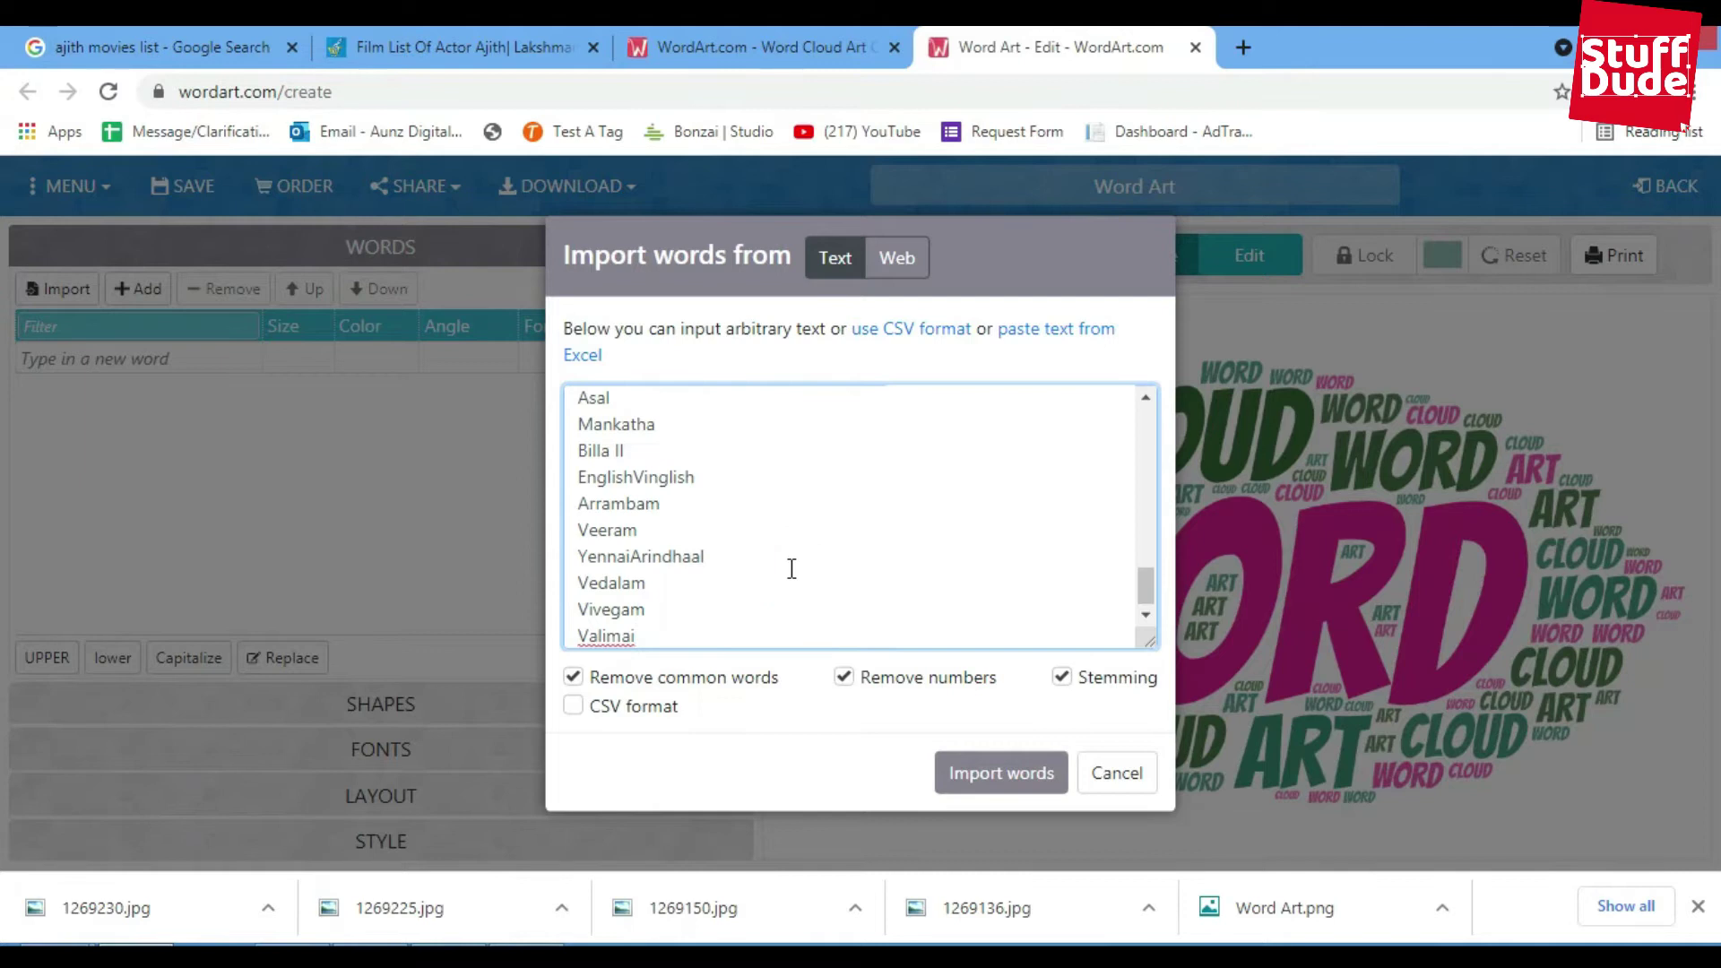
{"action": "left_click", "coordinate": [948, 756]}
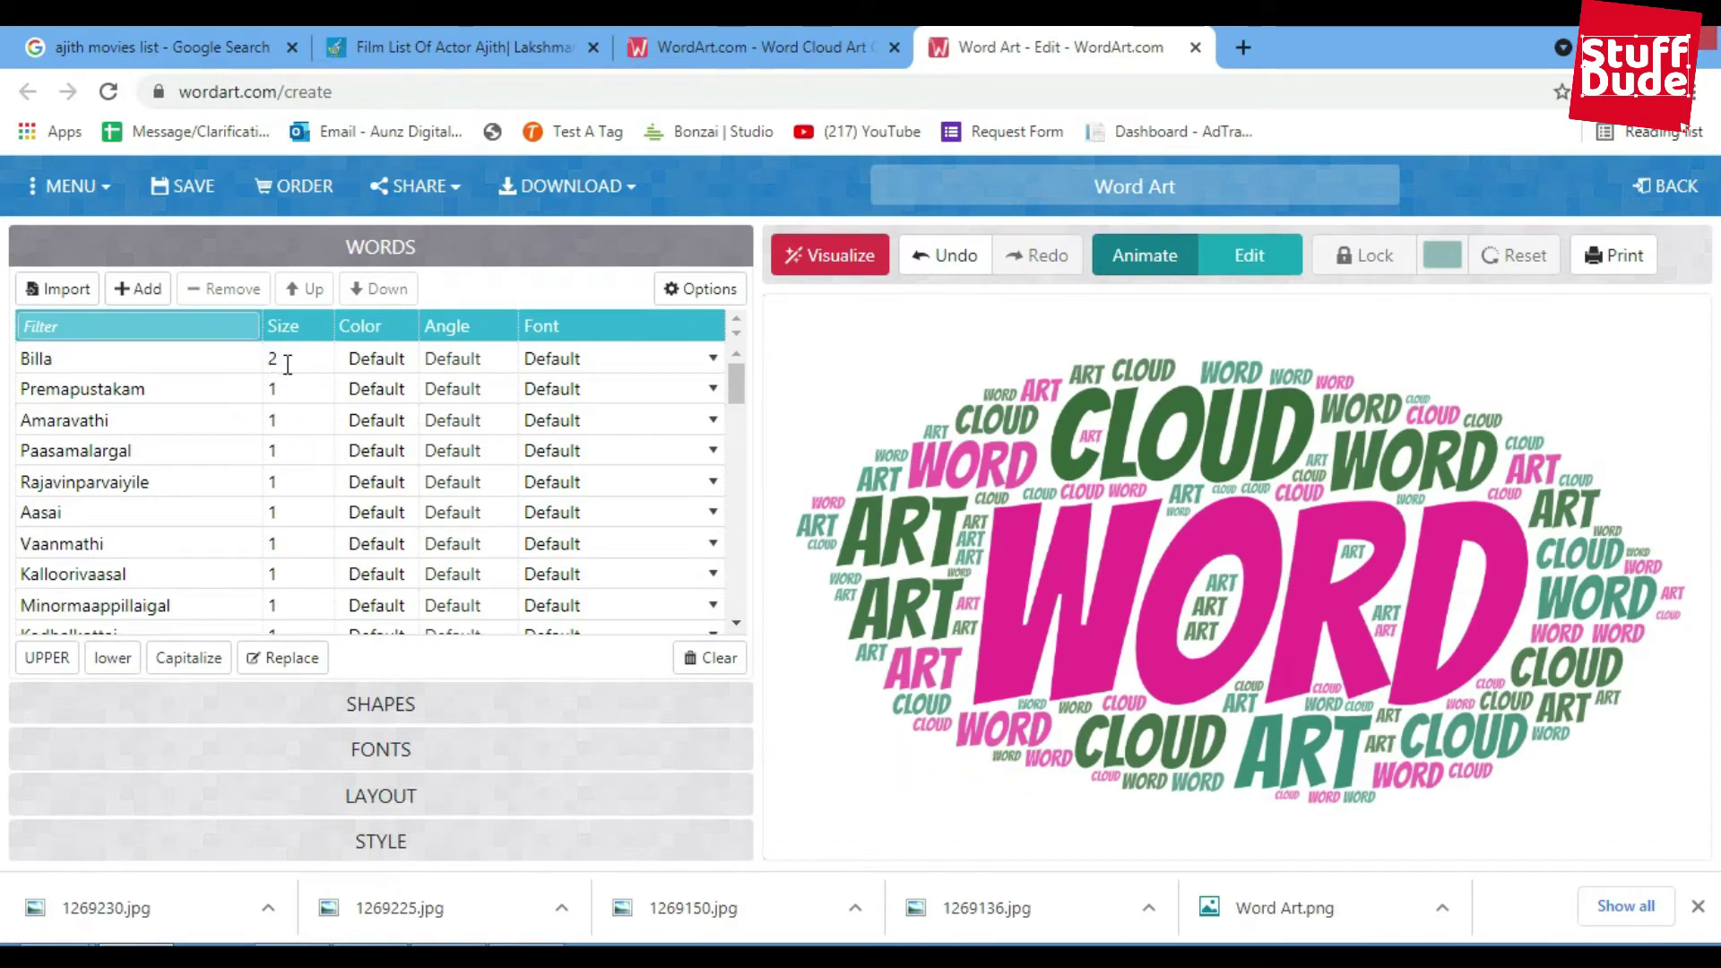
Step: Visualize the imported film titles, then regenerate the cloud with Billa at size 1 and Valimai at size 5
{"action": "left_click", "coordinate": [837, 257]}
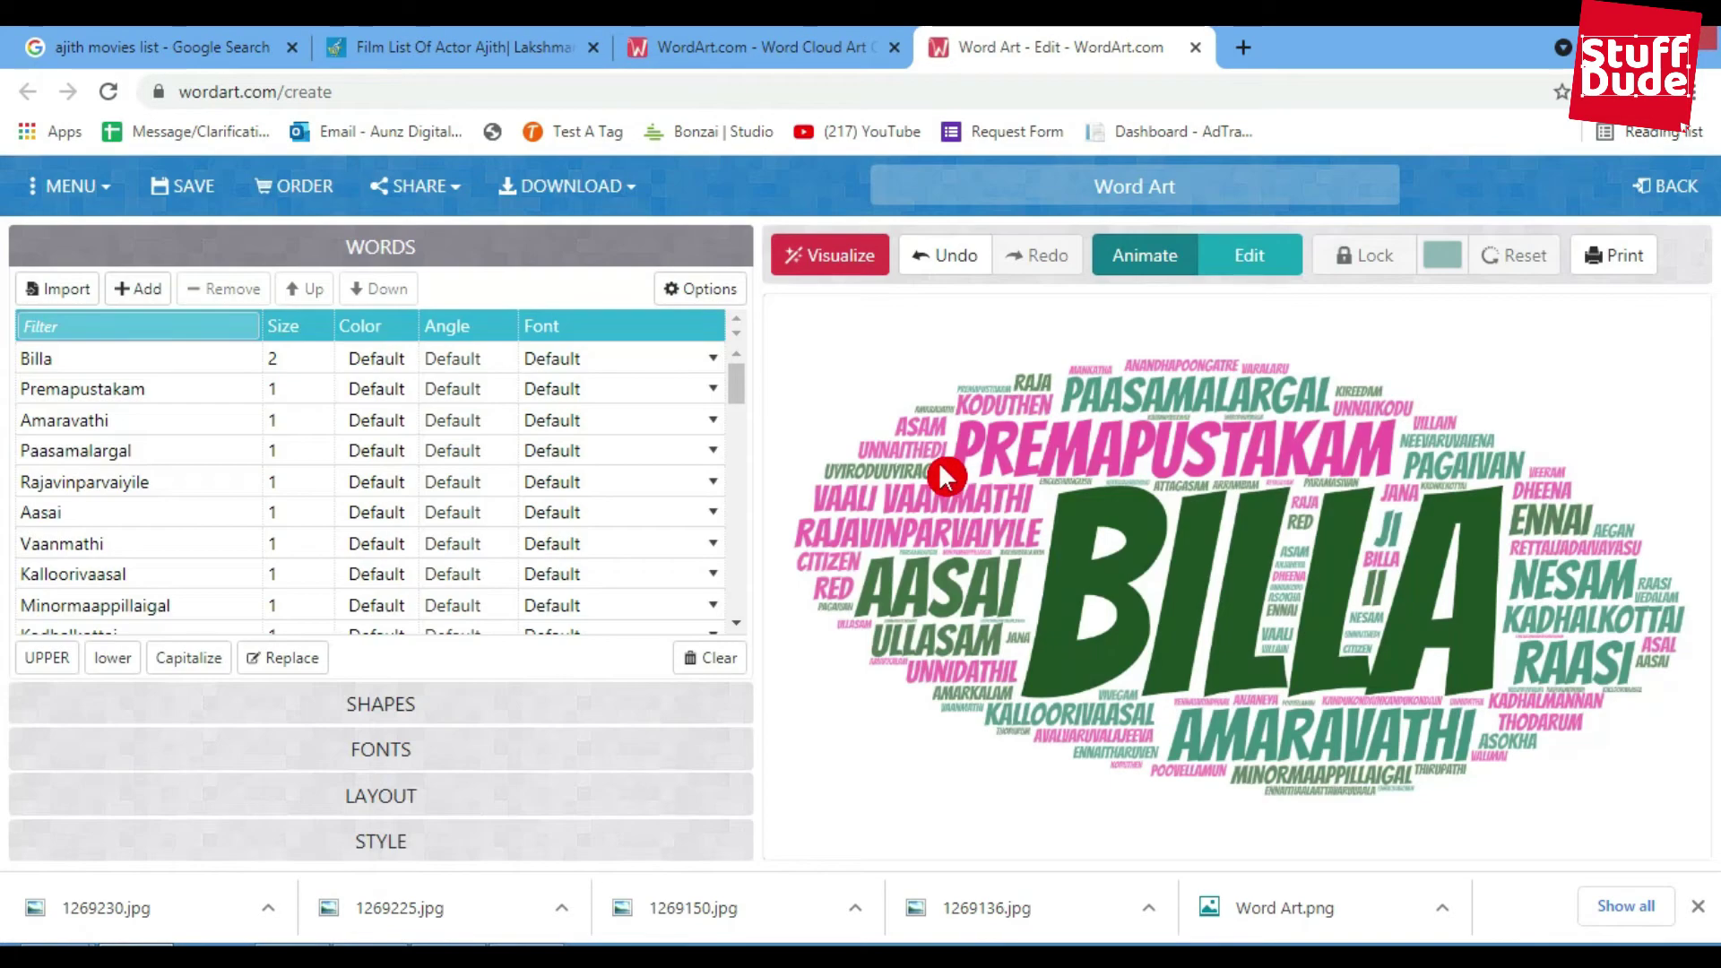
{"action": "left_click", "coordinate": [1631, 441]}
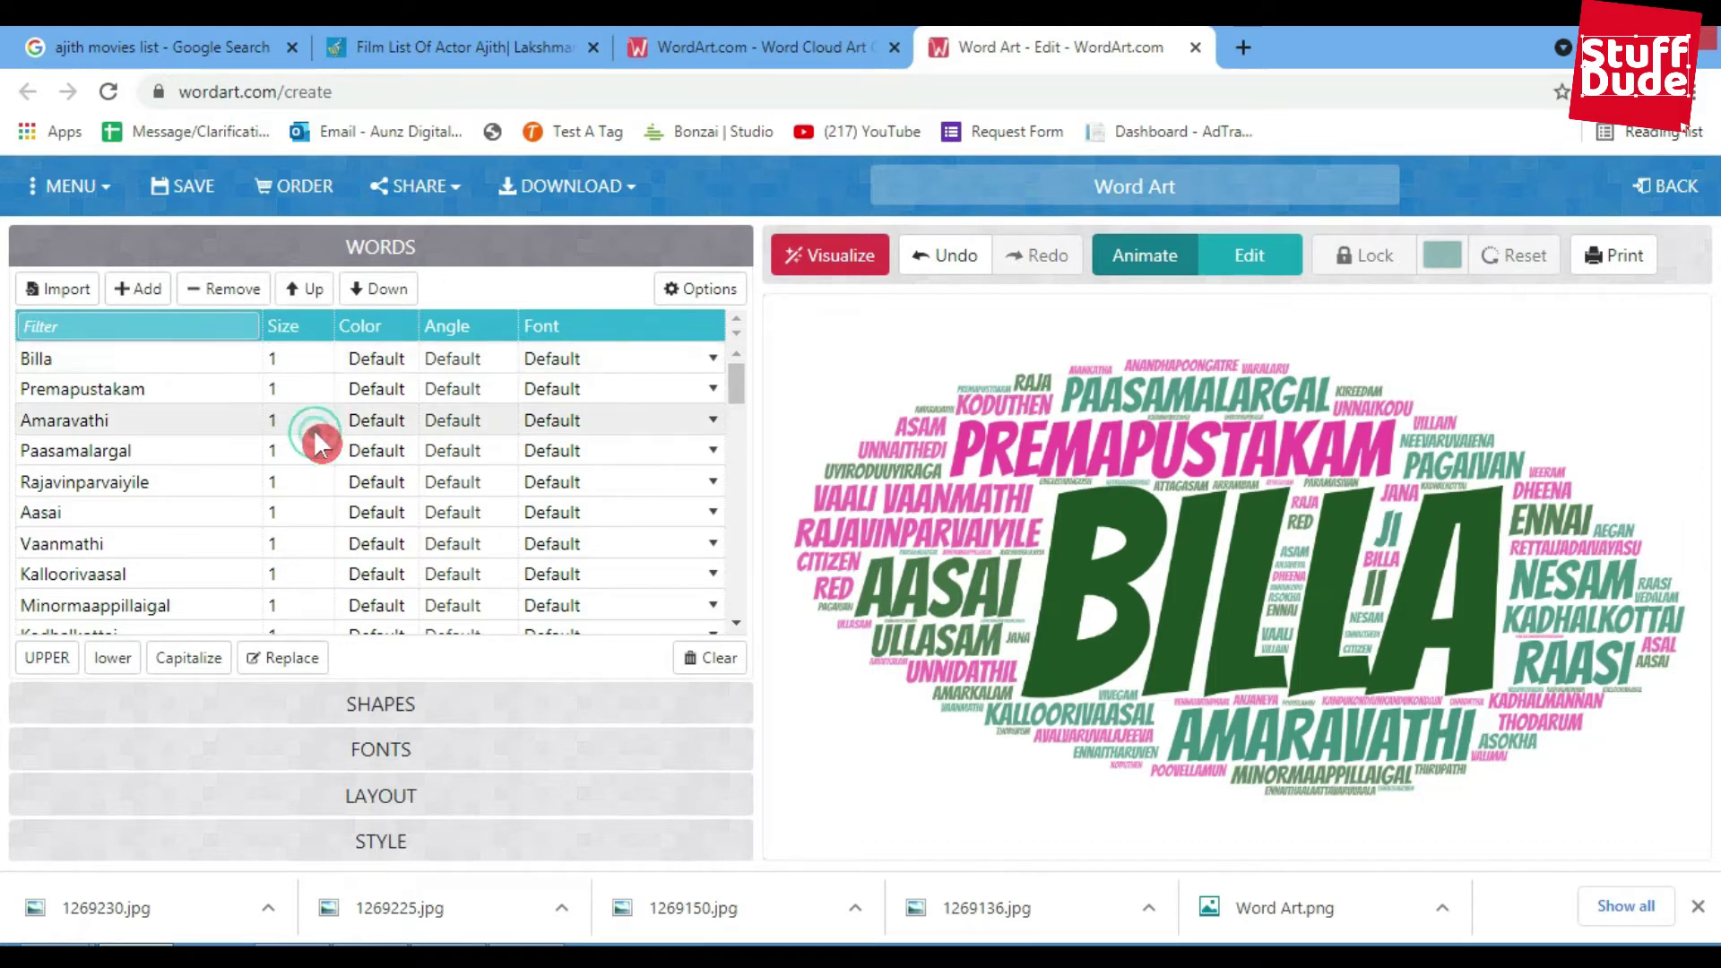
{"action": "scroll", "coordinate": [323, 444], "scroll_direction": "down", "scroll_amount": 15}
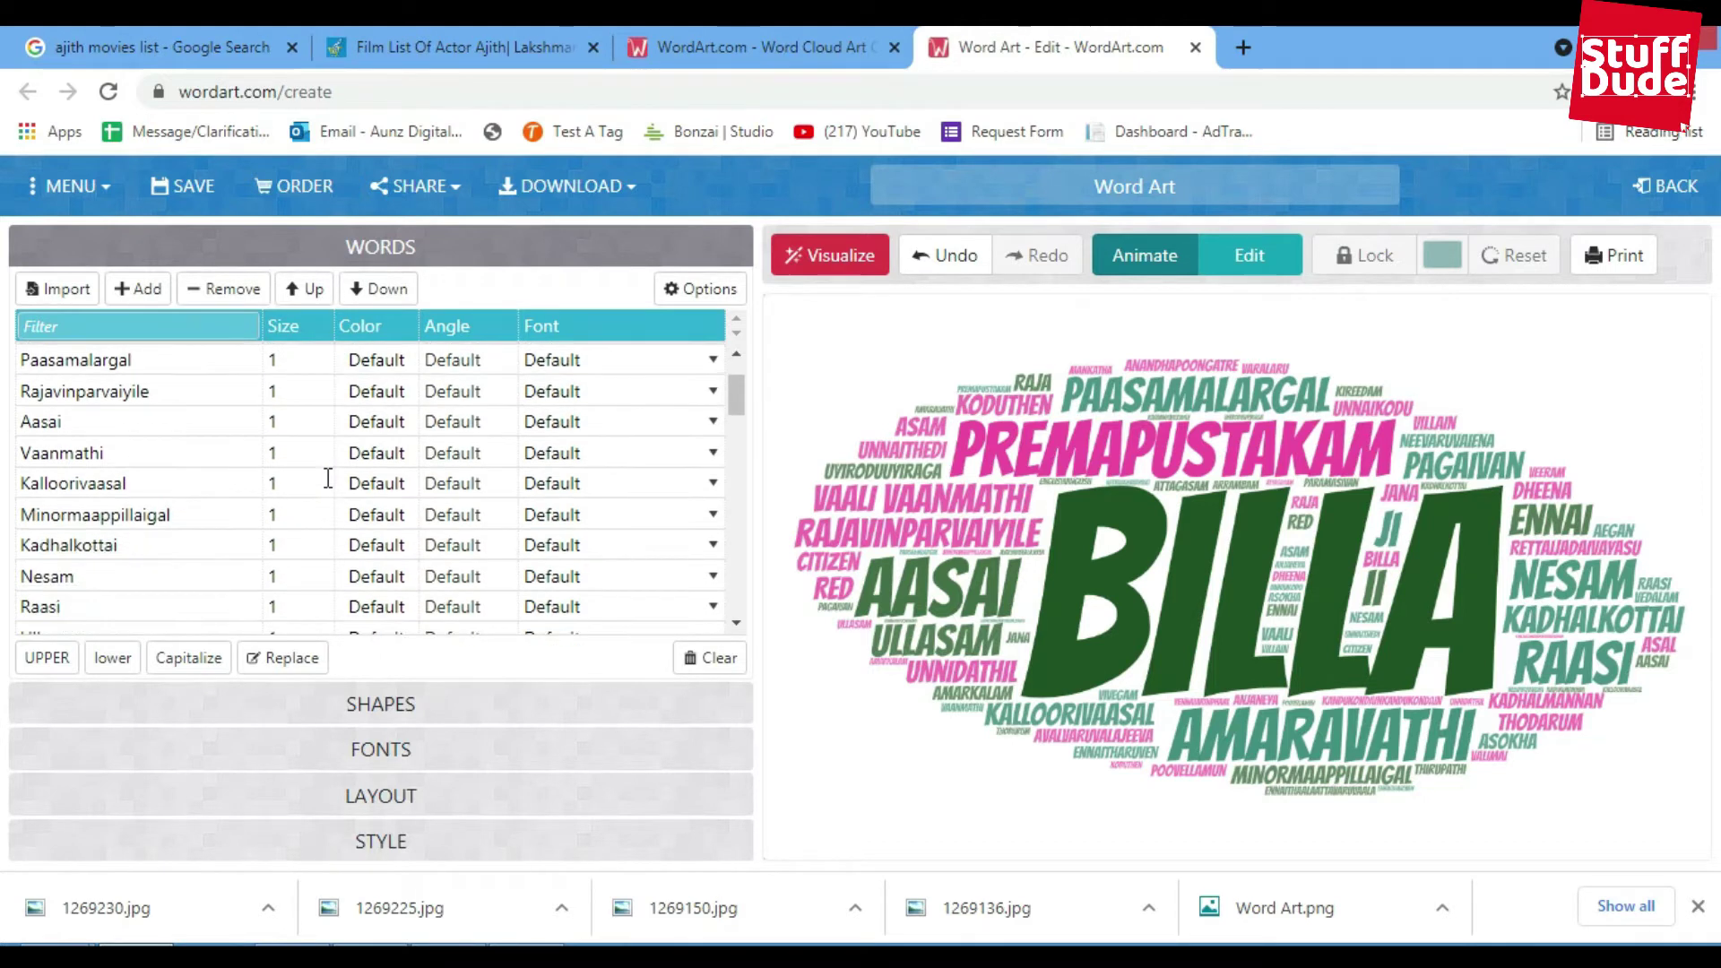
{"action": "left_click", "coordinate": [301, 582]}
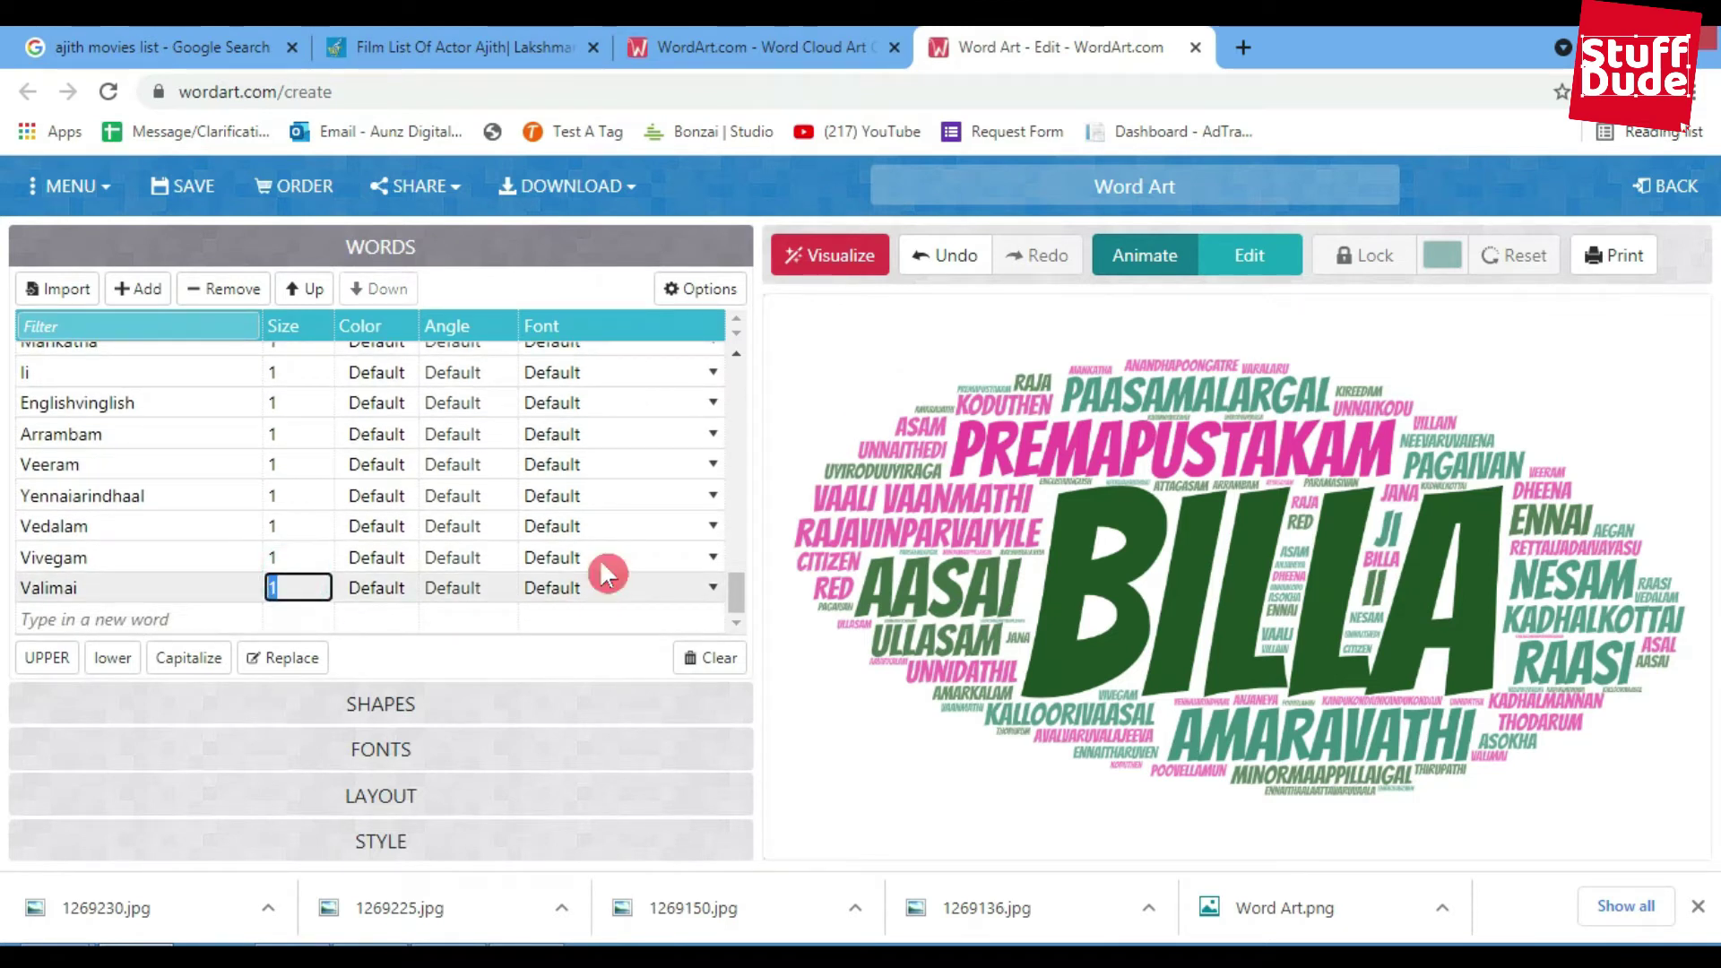
{"action": "left_click", "coordinate": [820, 255]}
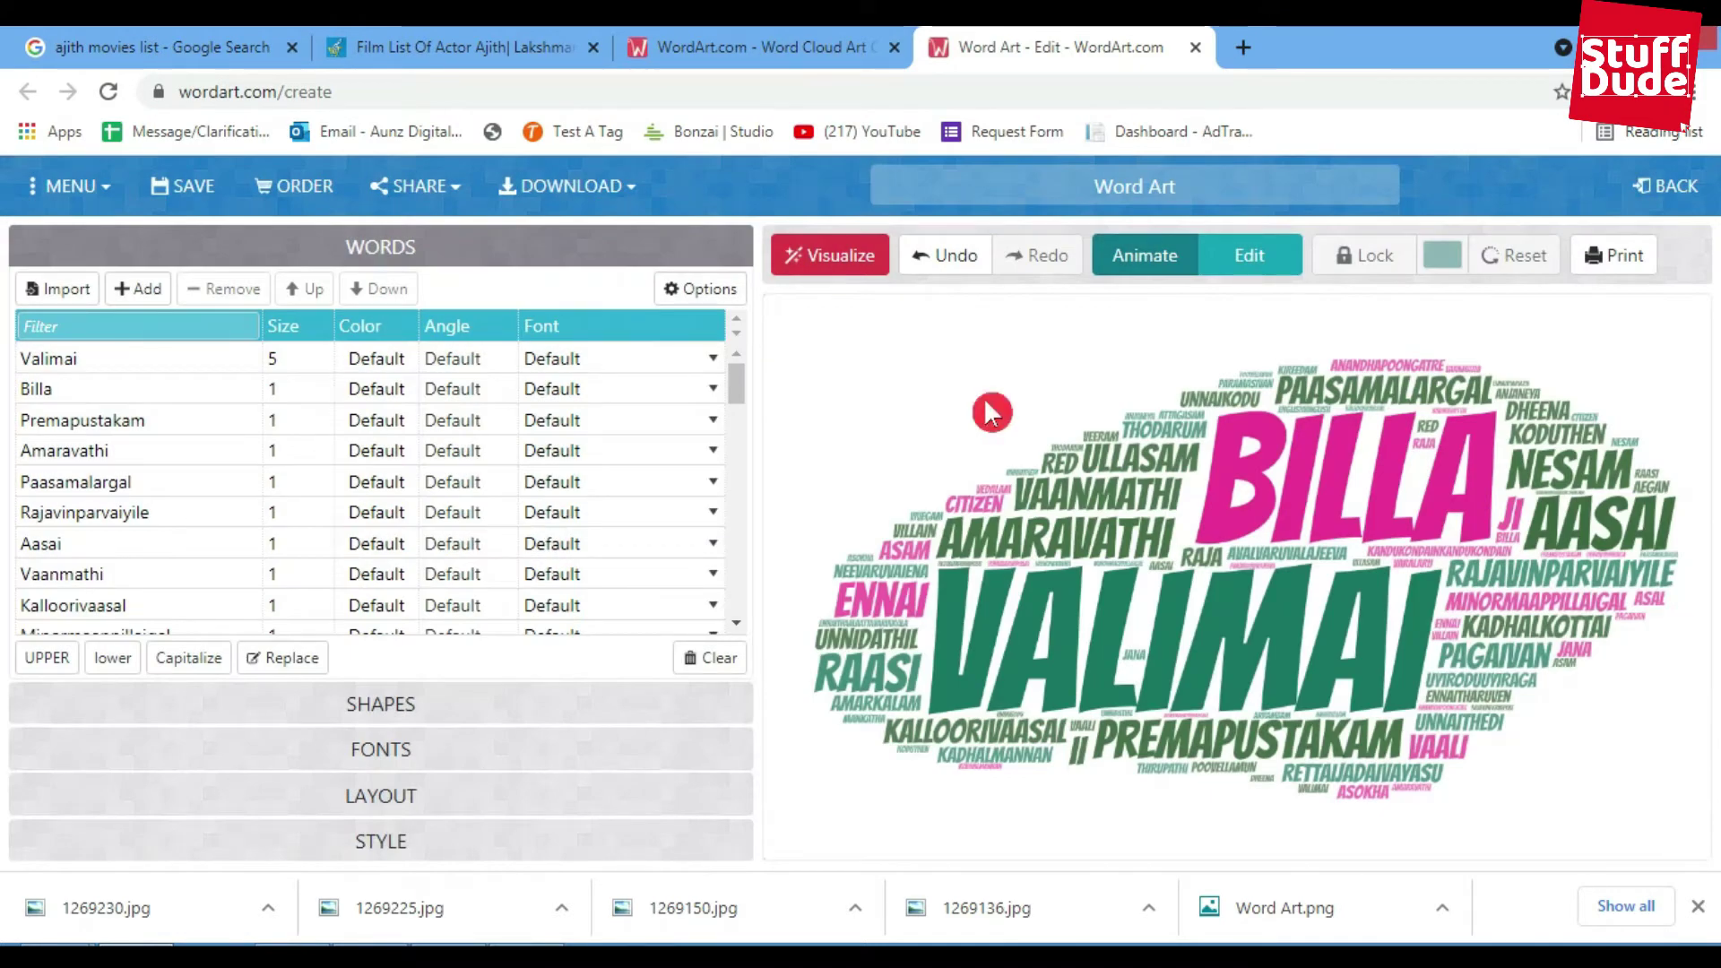
Step: Move Valimai up to the head of the word list and regenerate the word cloud
{"action": "left_click", "coordinate": [310, 286]}
{"action": "left_click_drag", "start_coordinate": [737, 592], "coordinate": [737, 354]}
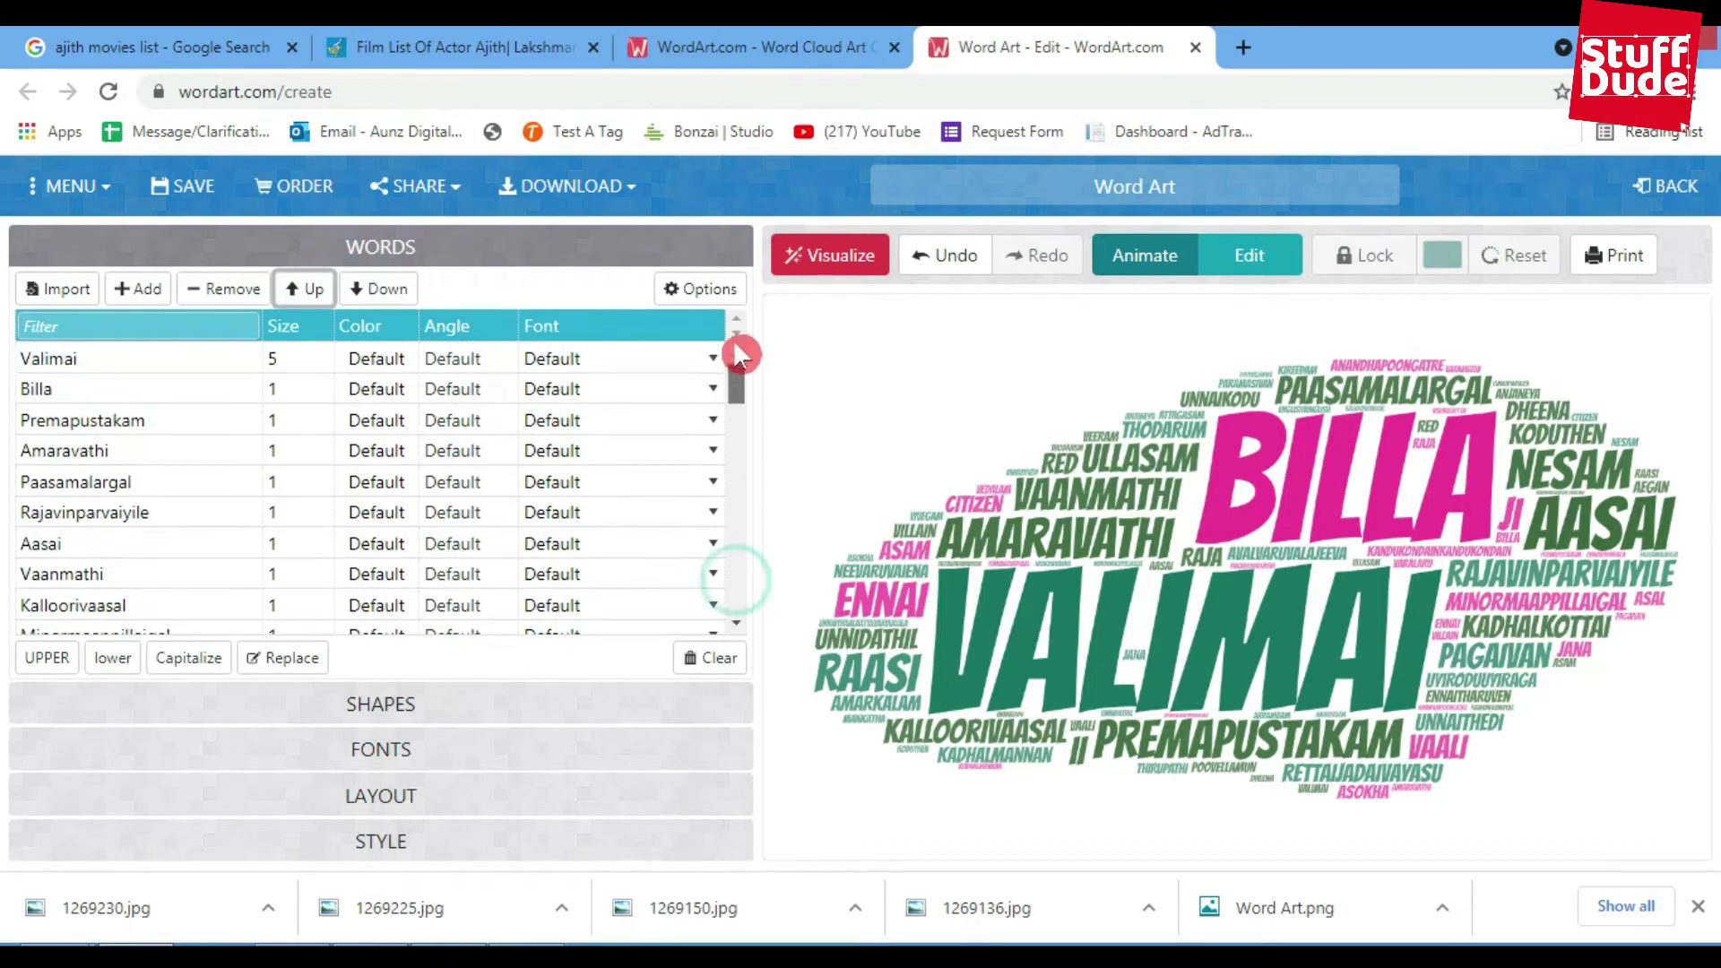
{"action": "left_click", "coordinate": [193, 352]}
{"action": "left_click", "coordinate": [816, 251]}
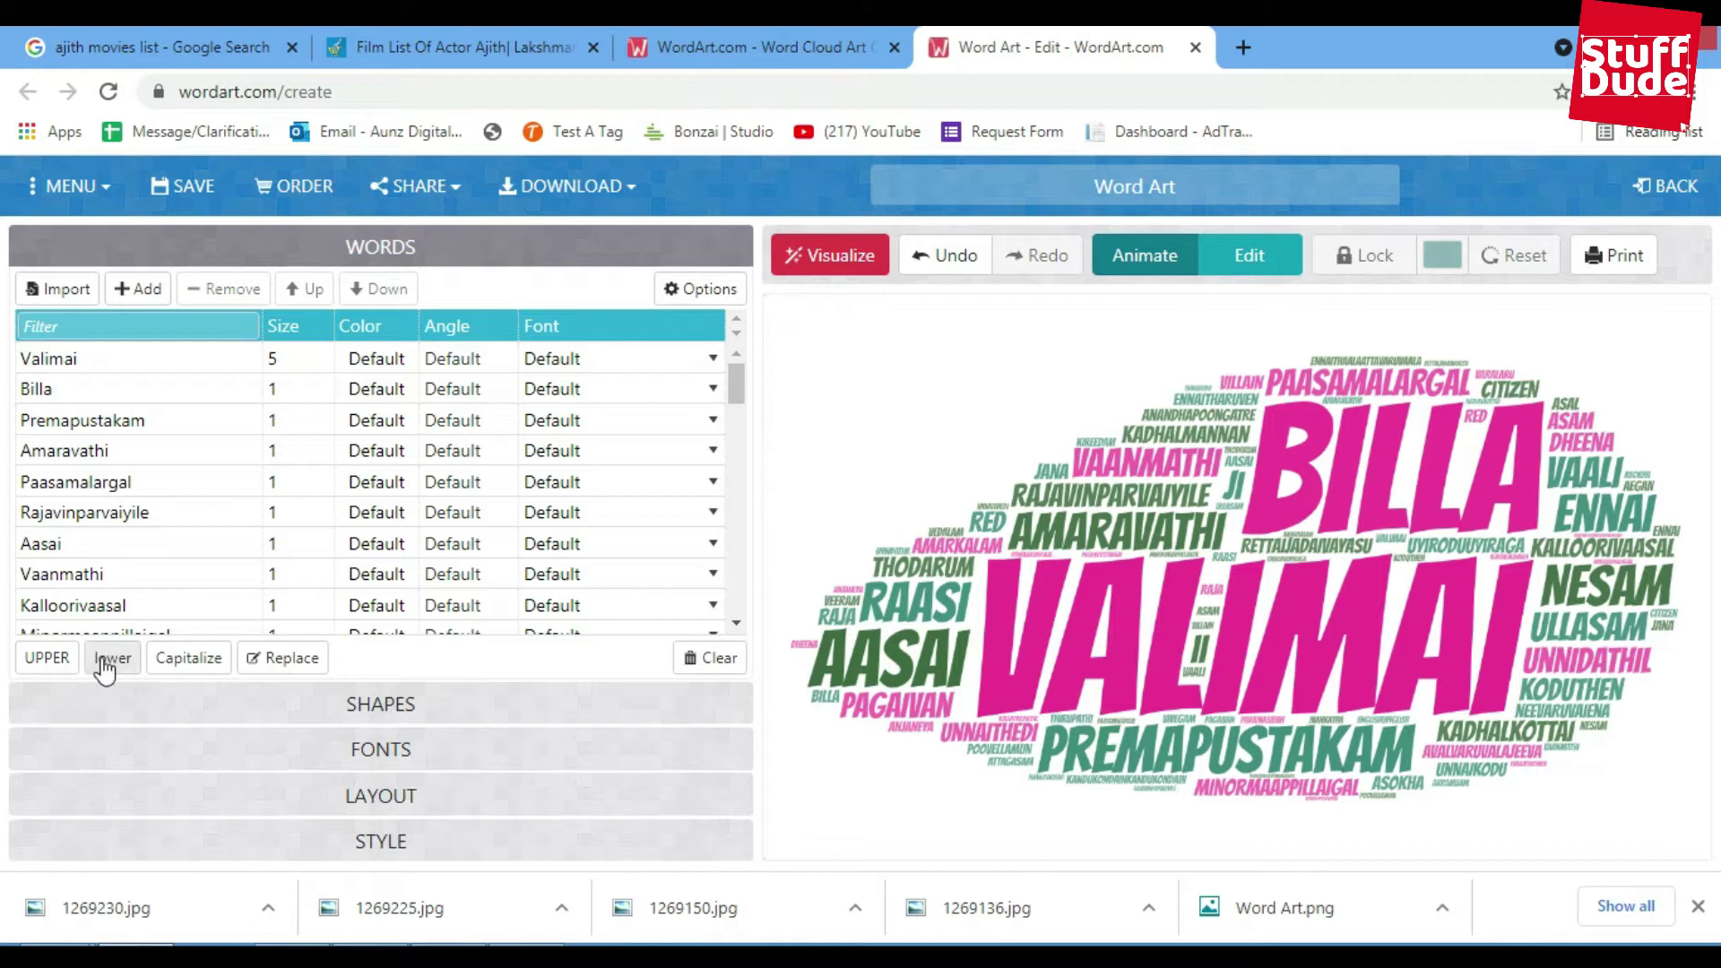
Step: Capitalize the words, choose the Duality font and regenerate the word cloud with it
{"action": "left_click", "coordinate": [188, 657]}
{"action": "left_click", "coordinate": [421, 755]}
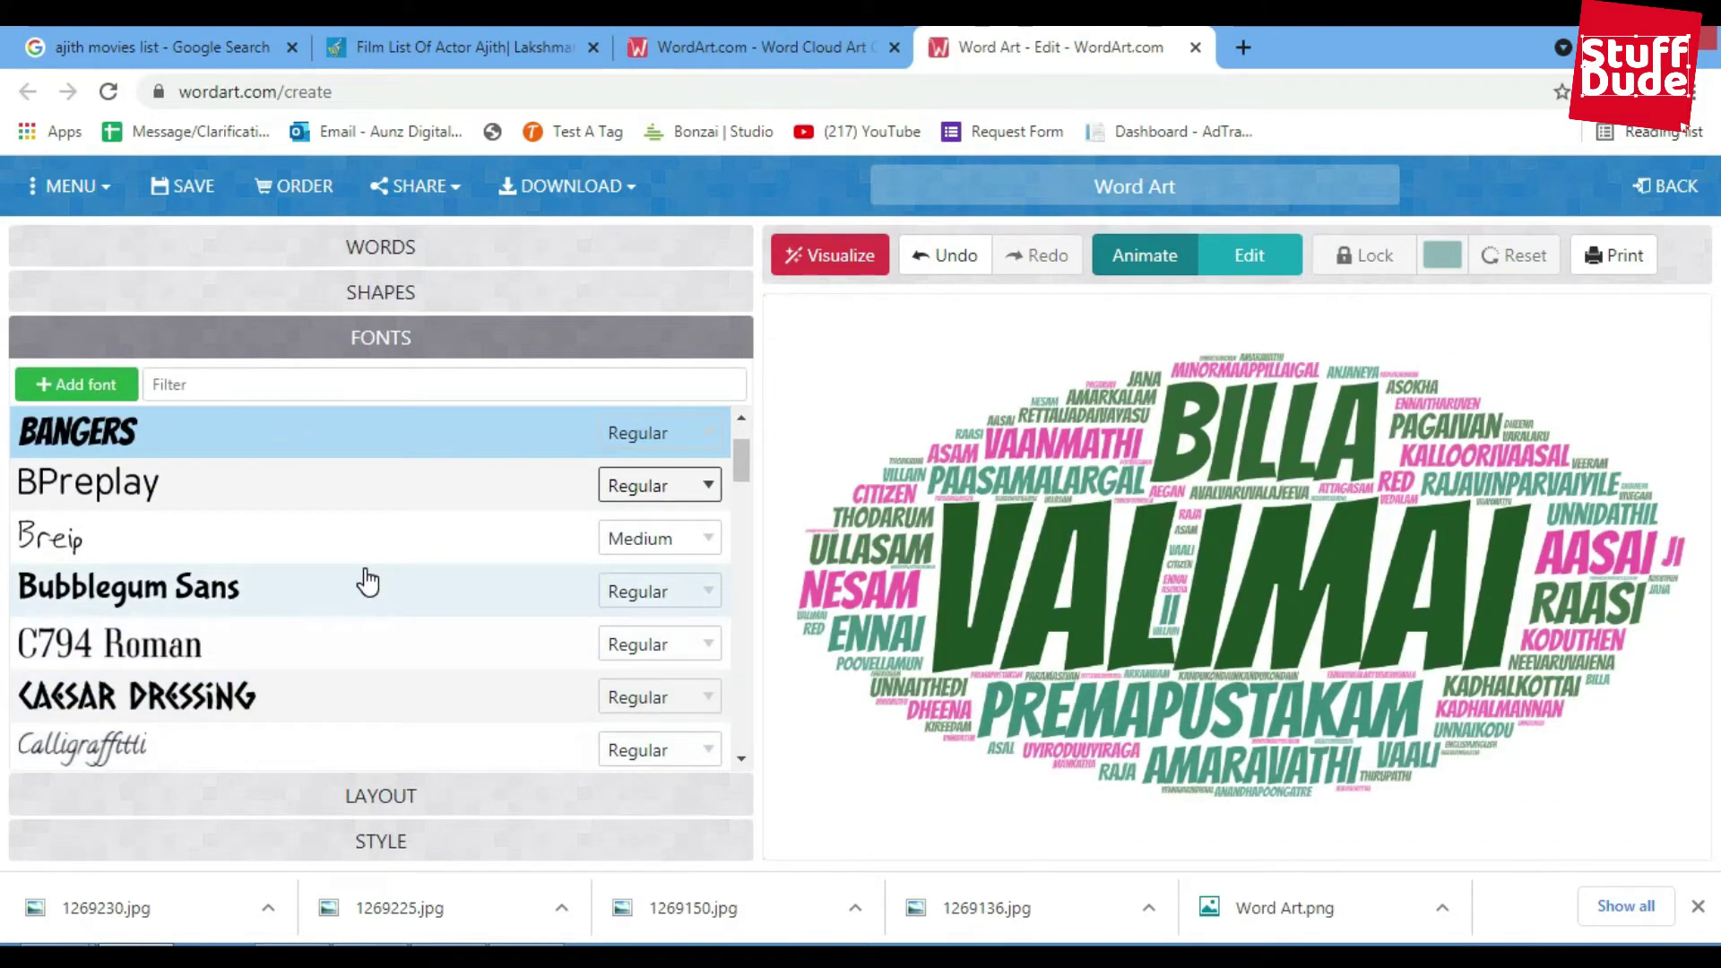
{"action": "scroll", "coordinate": [367, 584], "scroll_direction": "down", "scroll_amount": 4}
{"action": "scroll", "coordinate": [366, 583], "scroll_direction": "down", "scroll_amount": 6}
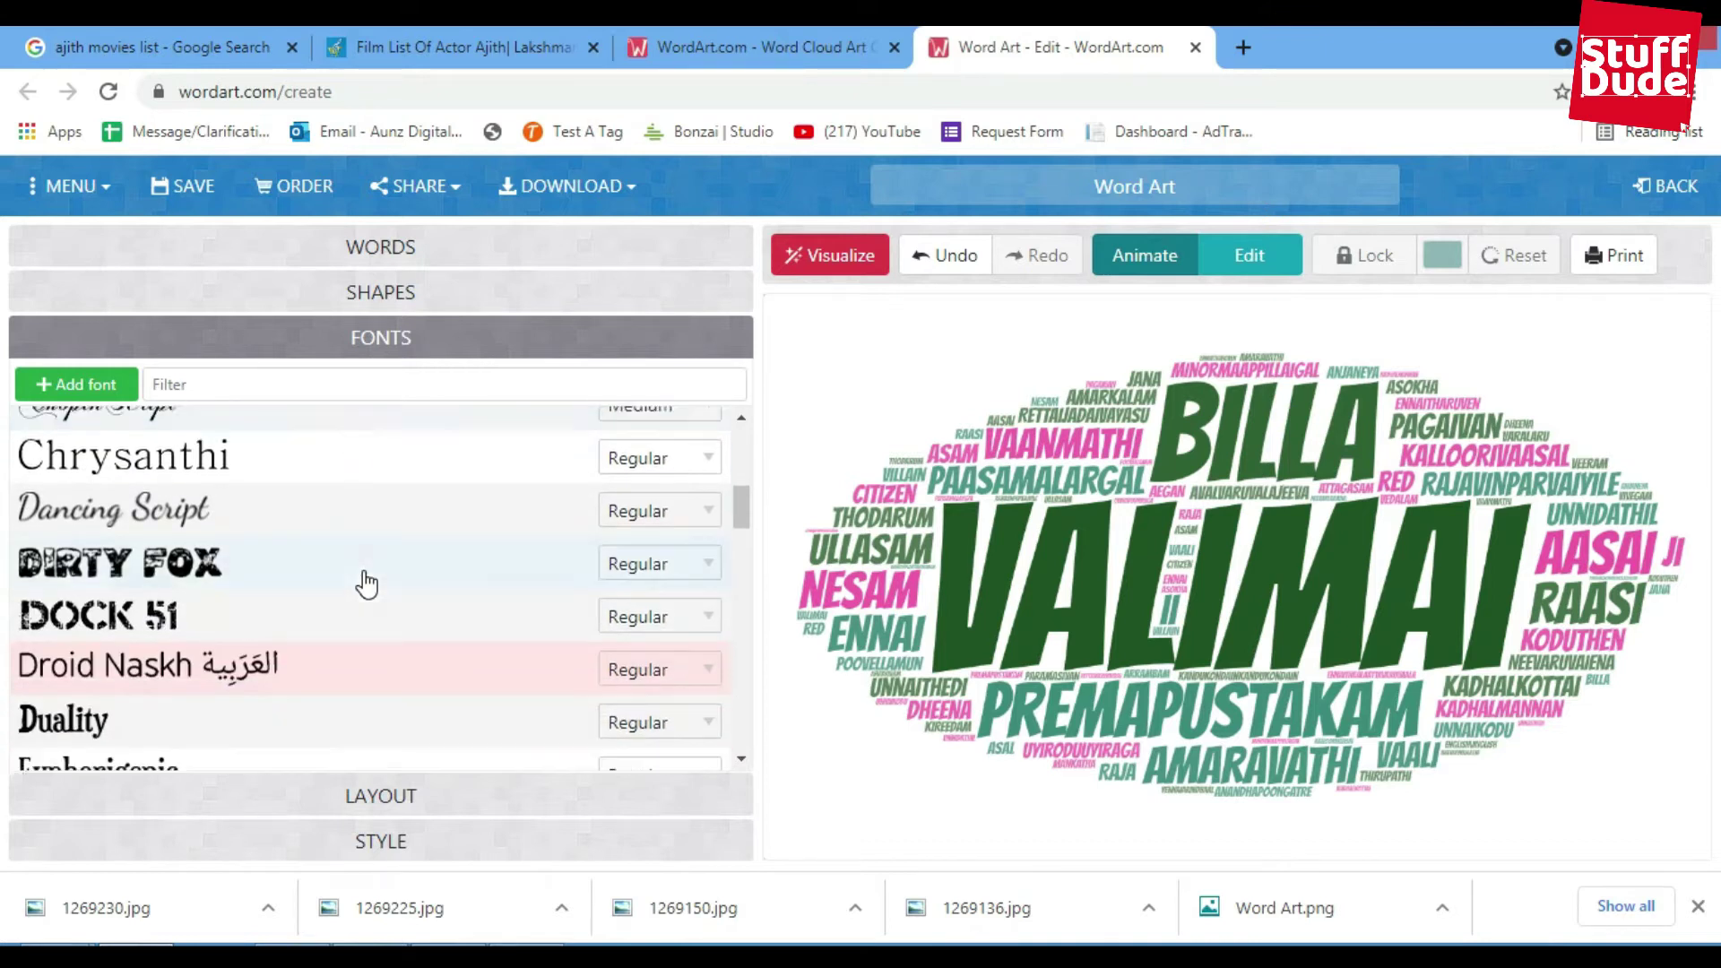
{"action": "scroll", "coordinate": [311, 581], "scroll_direction": "up", "scroll_amount": 2}
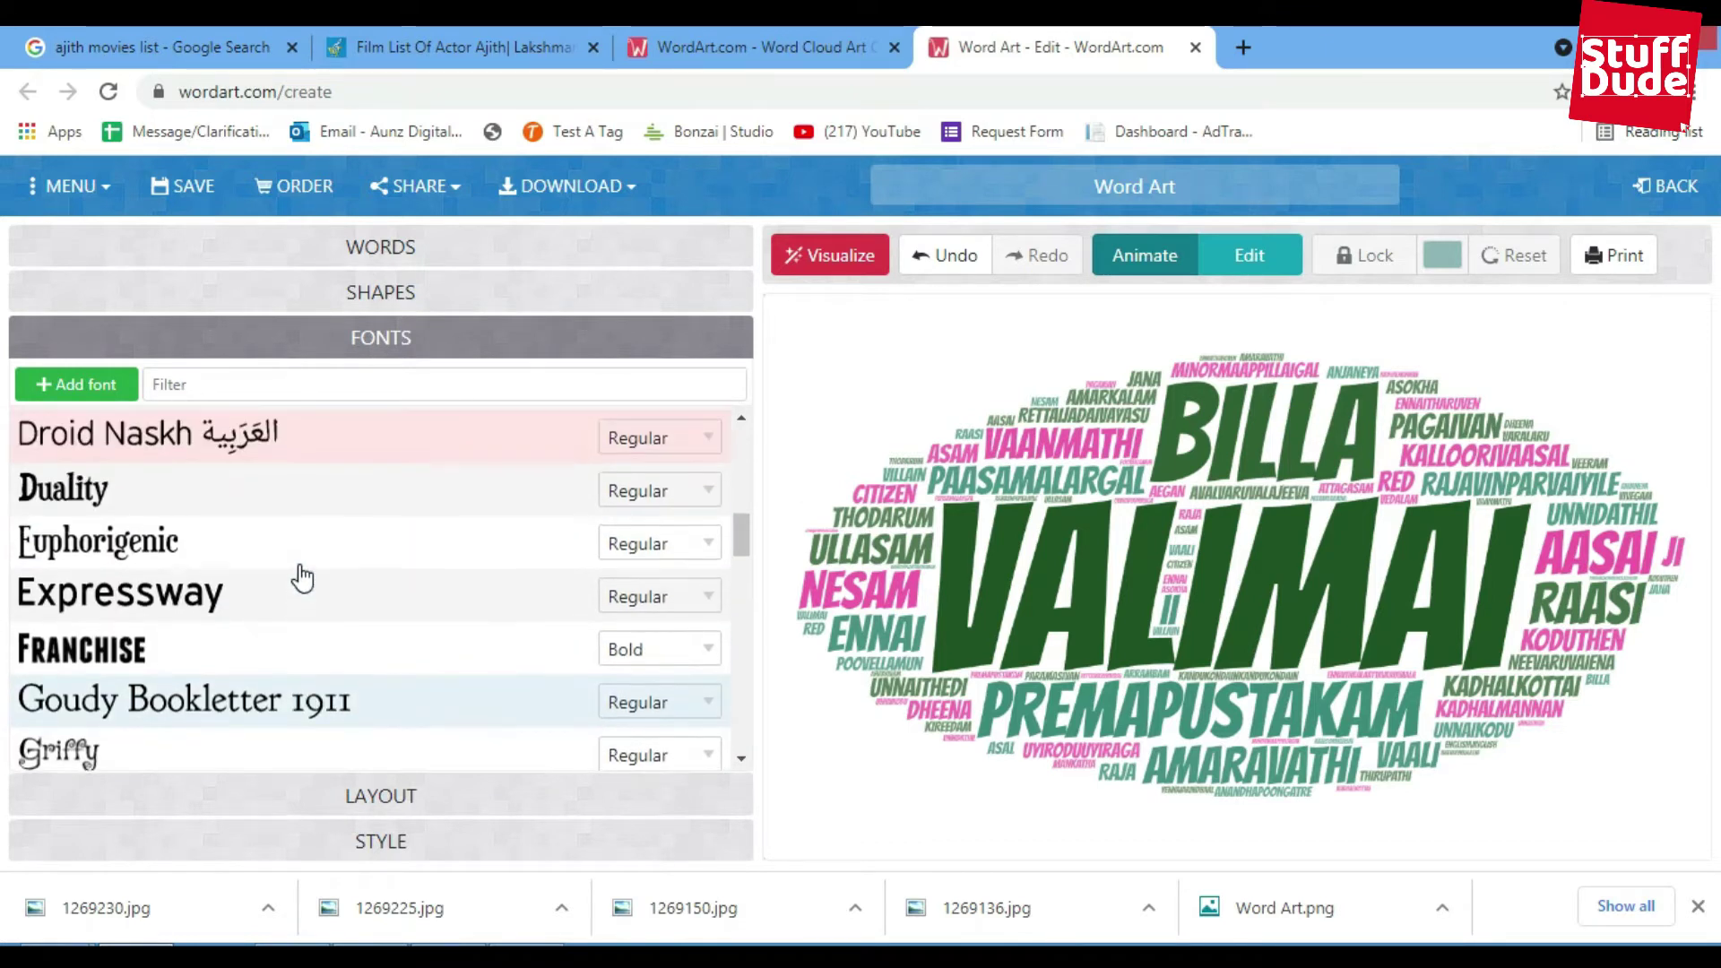
{"action": "left_click", "coordinate": [191, 513]}
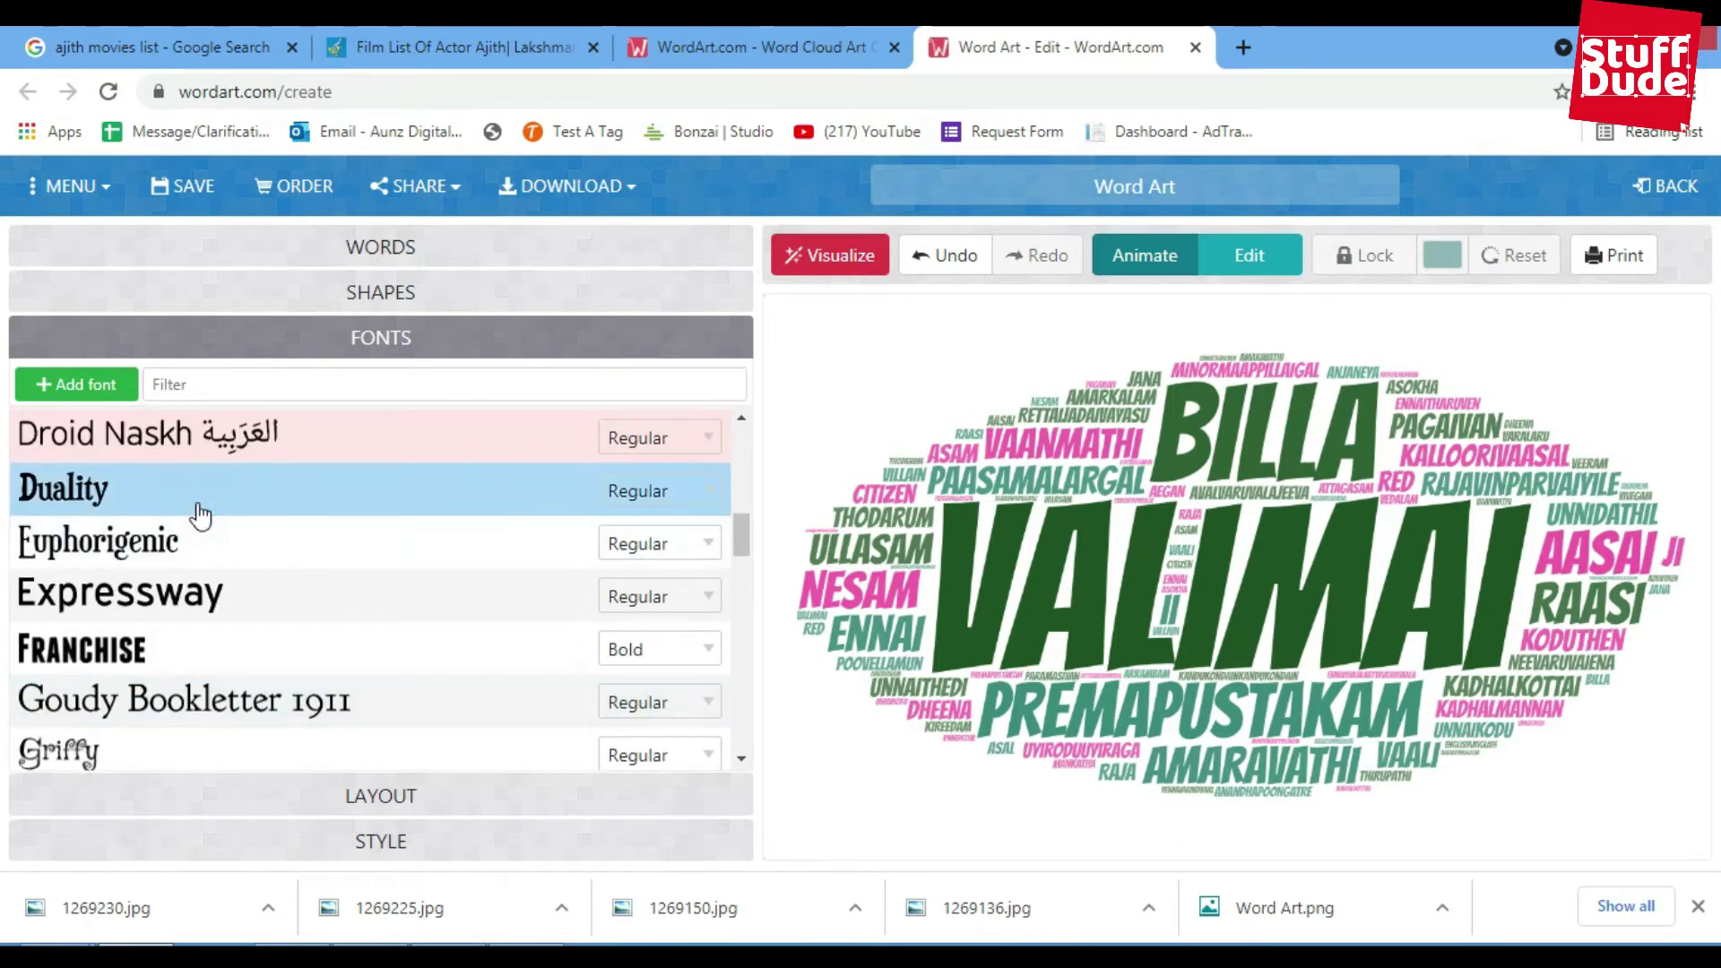
{"action": "left_click", "coordinate": [821, 261]}
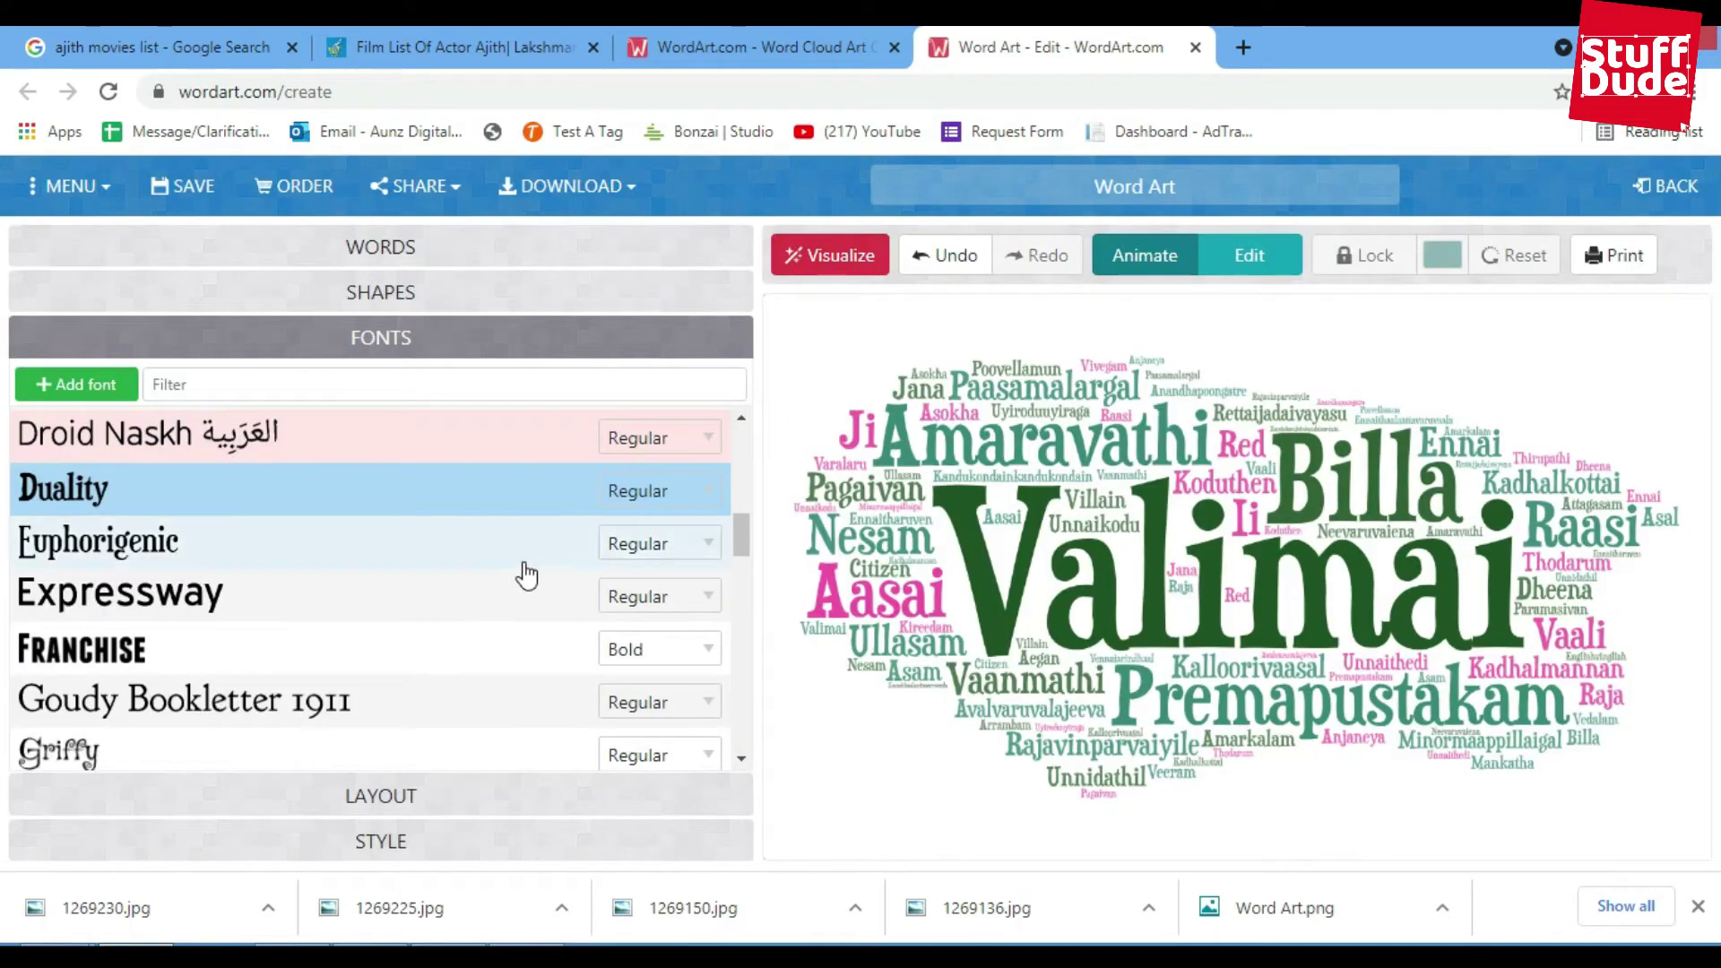
{"action": "scroll", "coordinate": [526, 574], "scroll_direction": "down", "scroll_amount": 6}
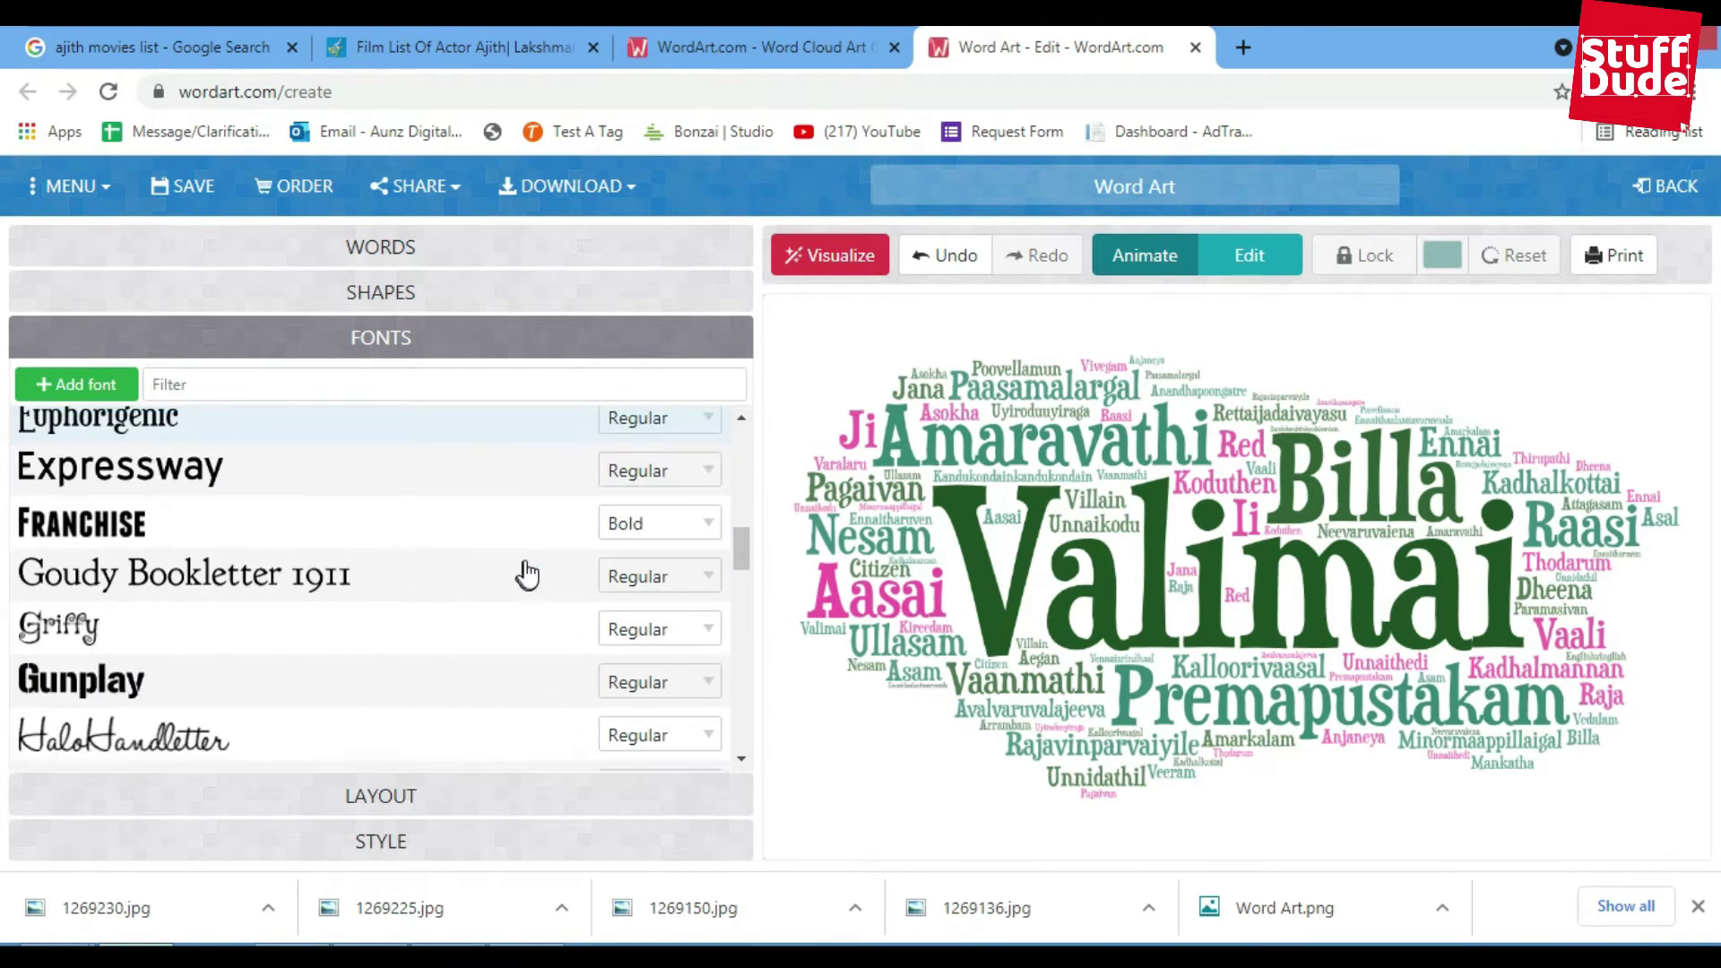
{"action": "scroll", "coordinate": [527, 582], "scroll_direction": "down", "scroll_amount": 3}
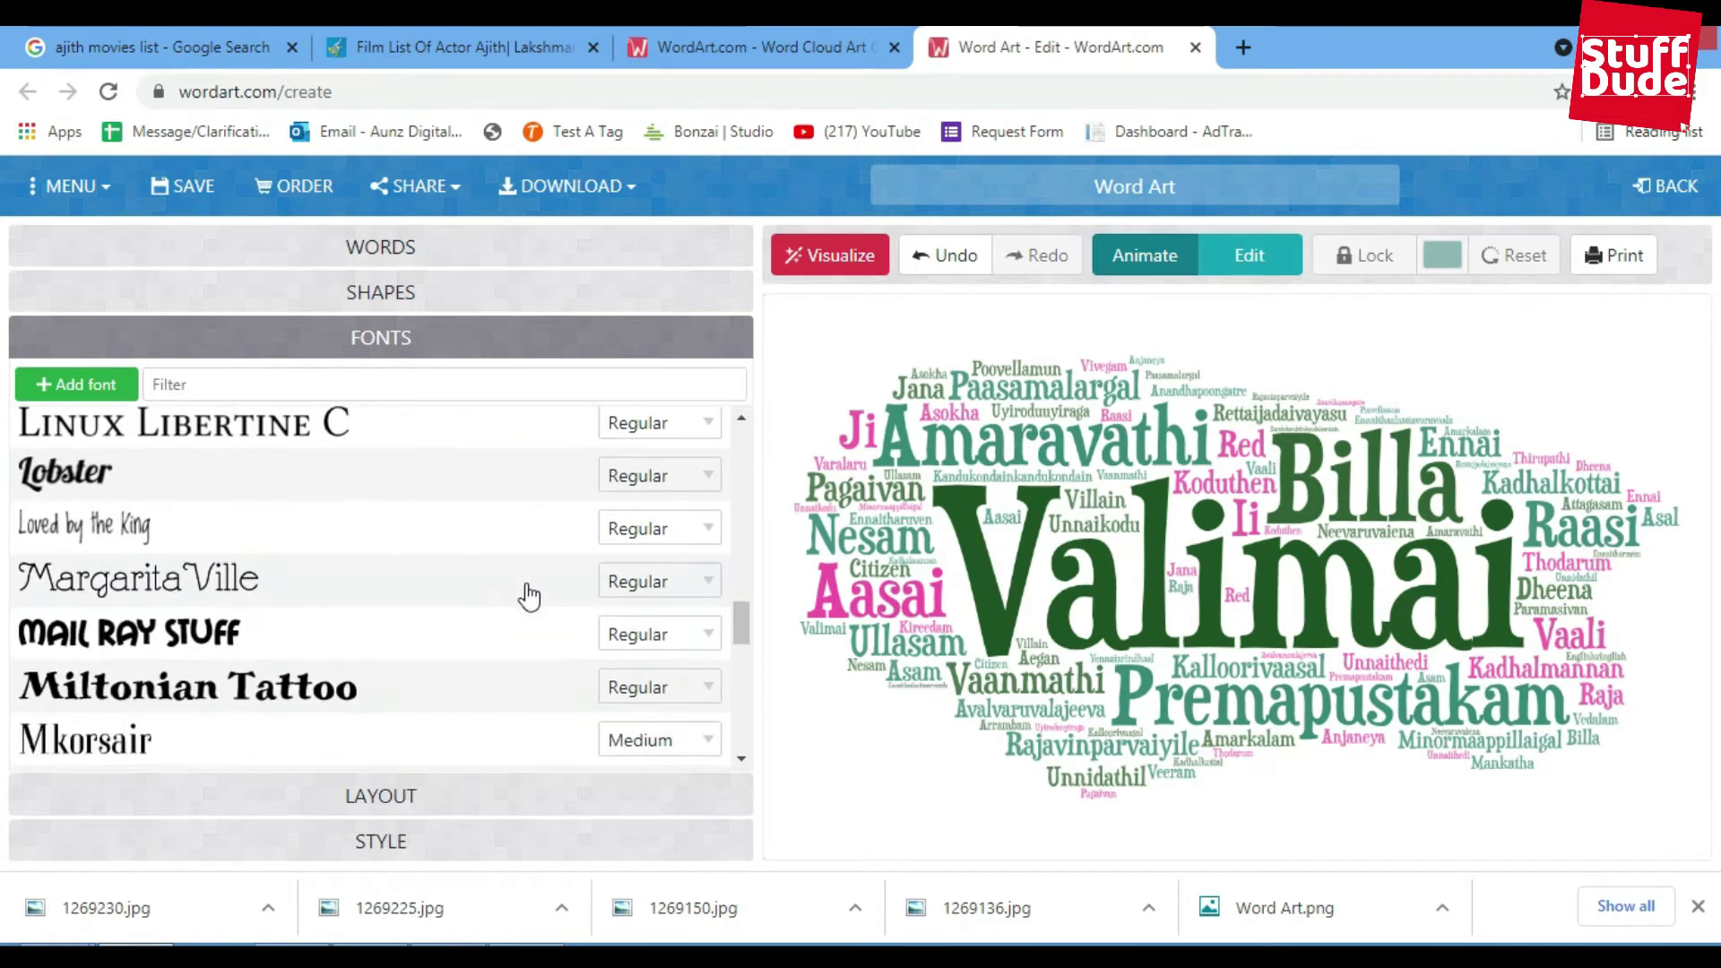
Step: Apply the Random layout with automatic words amount and regenerate the word cloud
{"action": "left_click", "coordinate": [455, 806]}
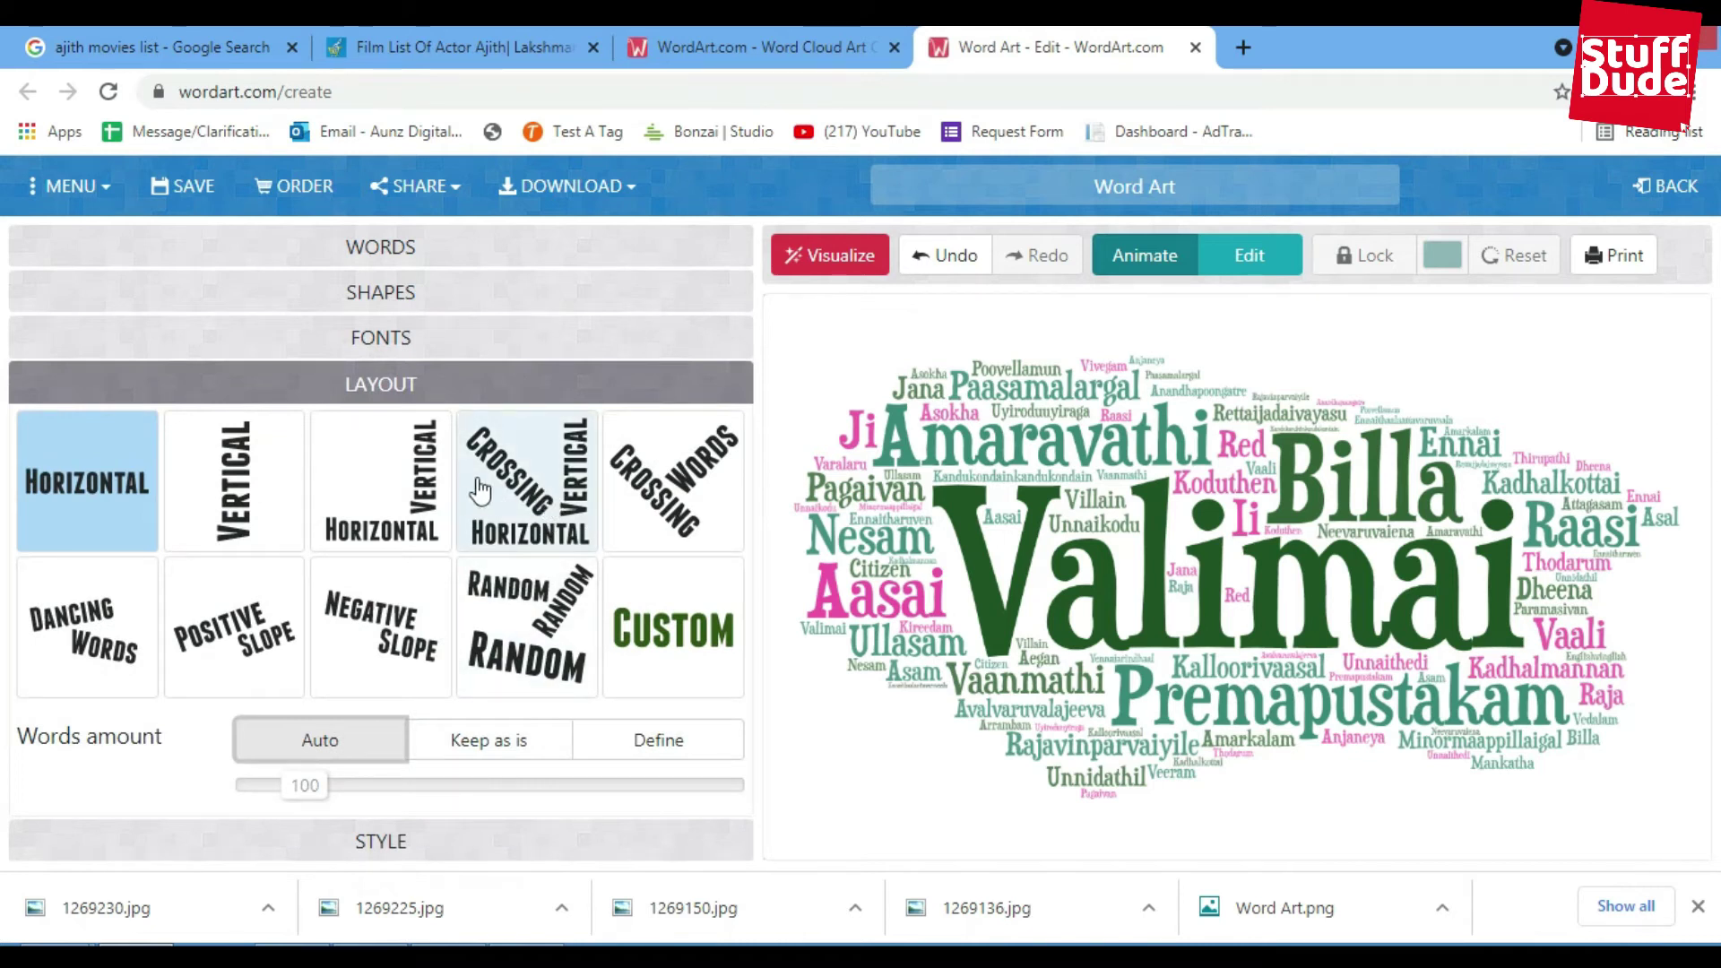
{"action": "left_click", "coordinate": [538, 619]}
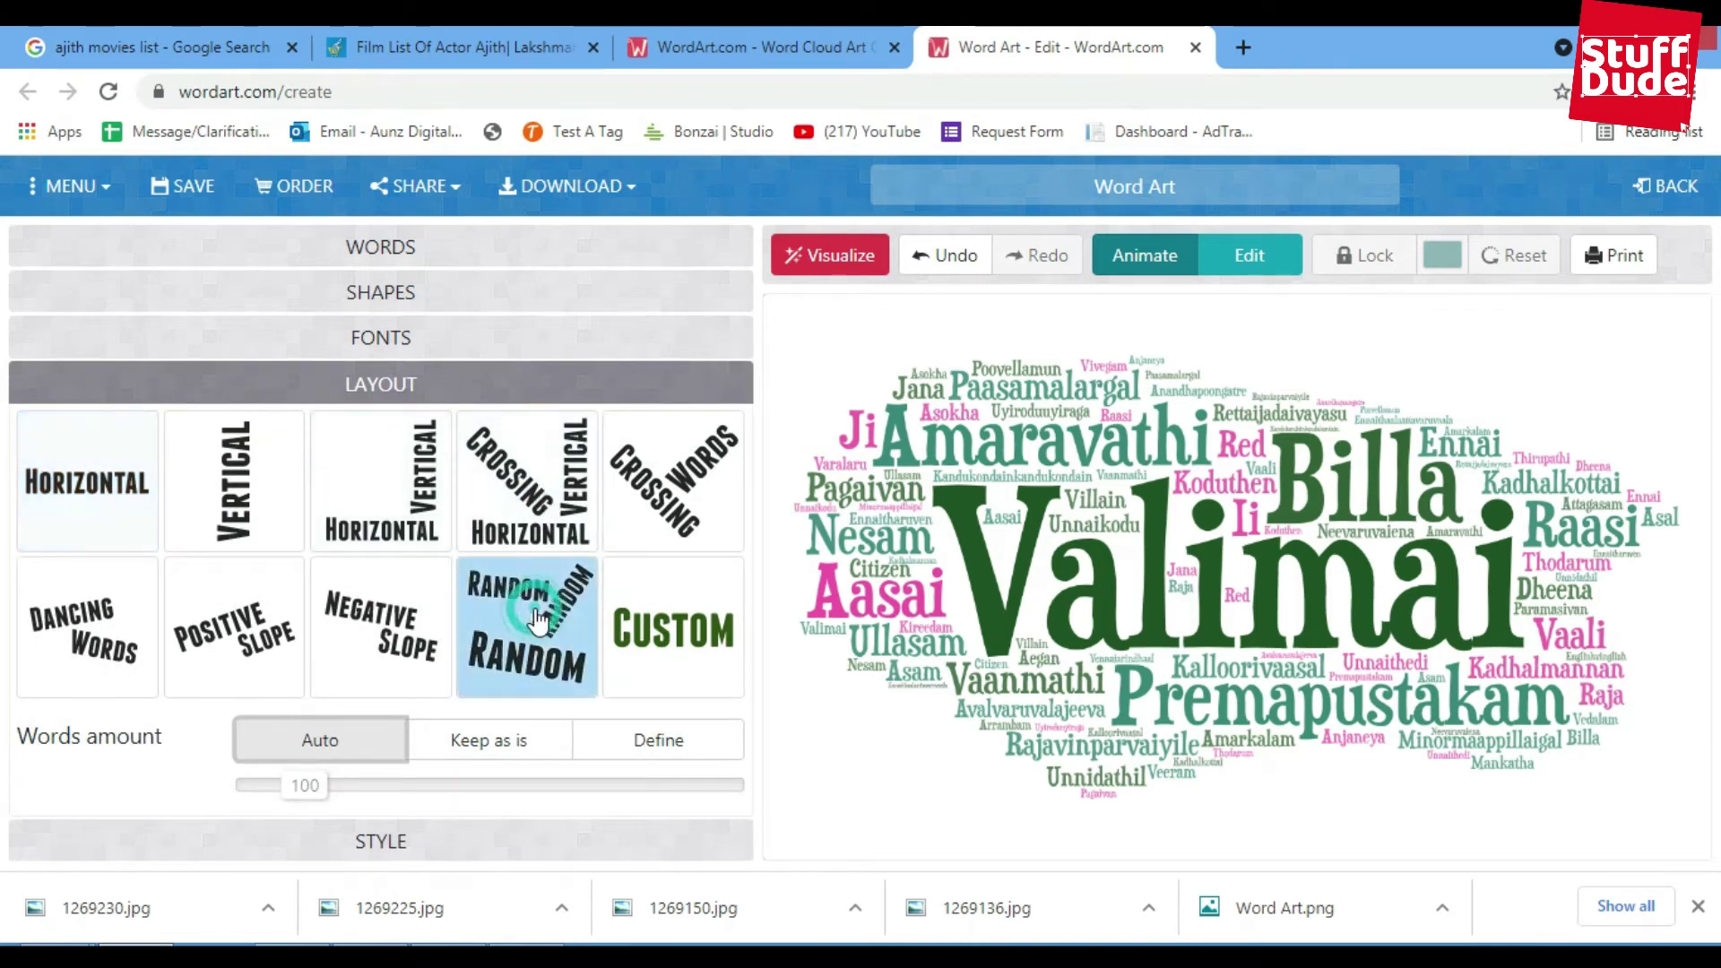
{"action": "left_click", "coordinate": [824, 256]}
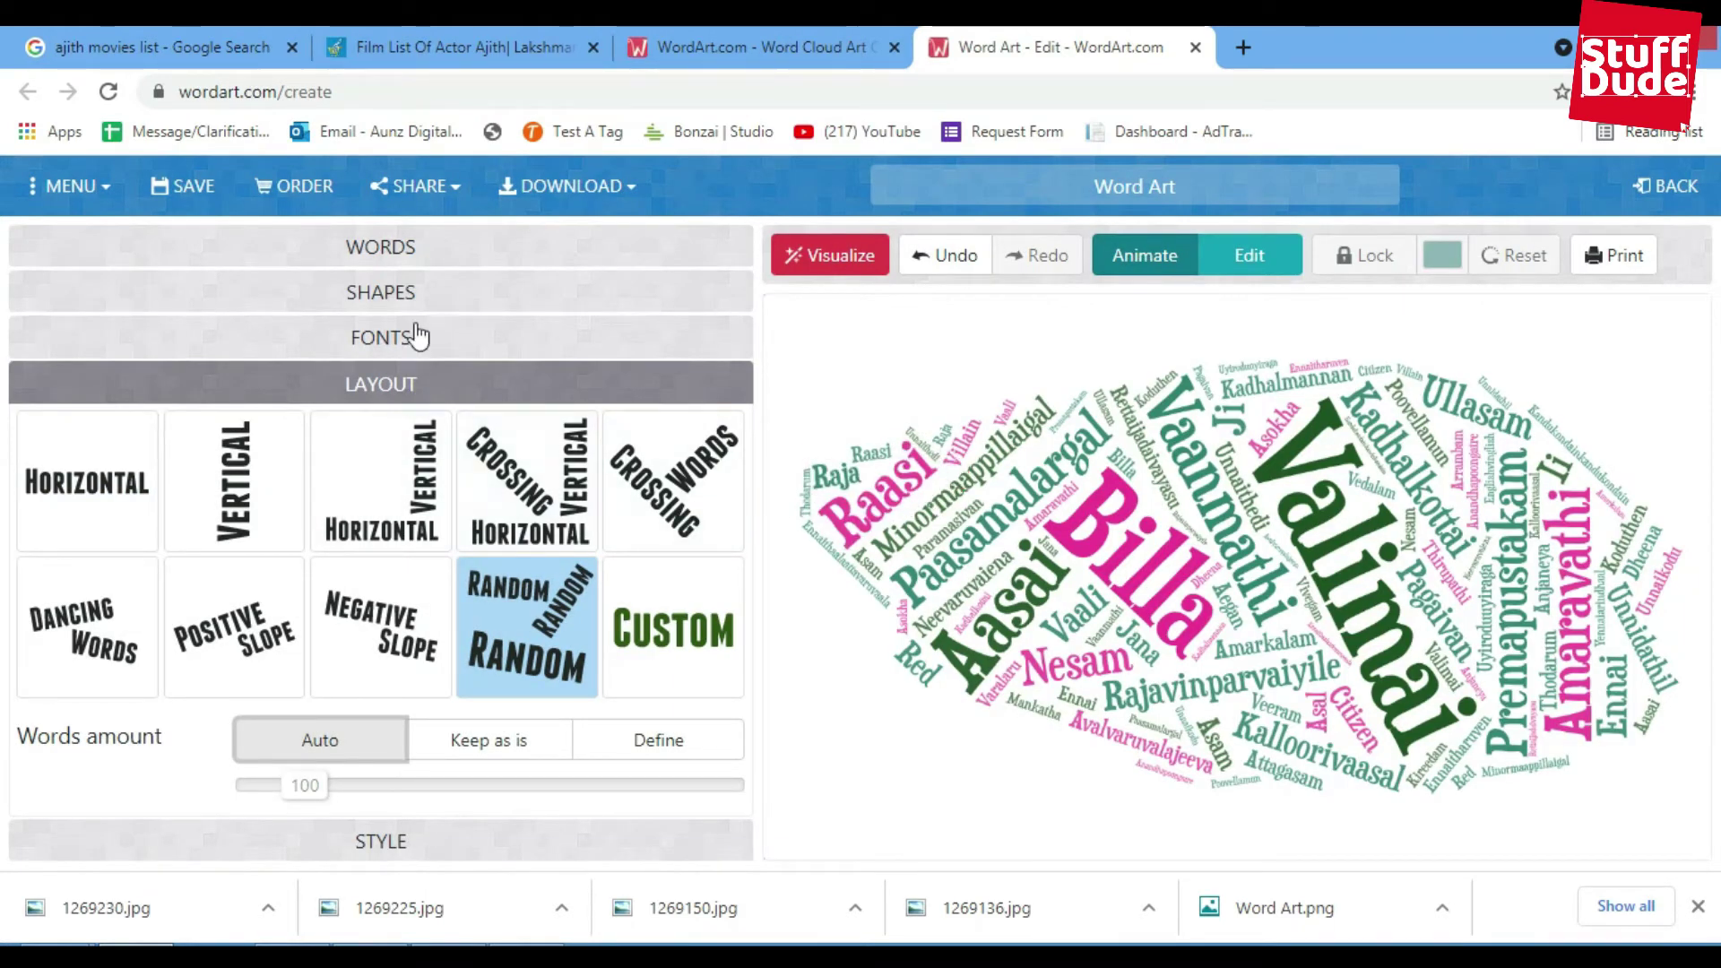
Step: Choose the tilted blue heart with the heart-shaped hole as the shape and visualize the word cloud in it
{"action": "left_click", "coordinate": [414, 296]}
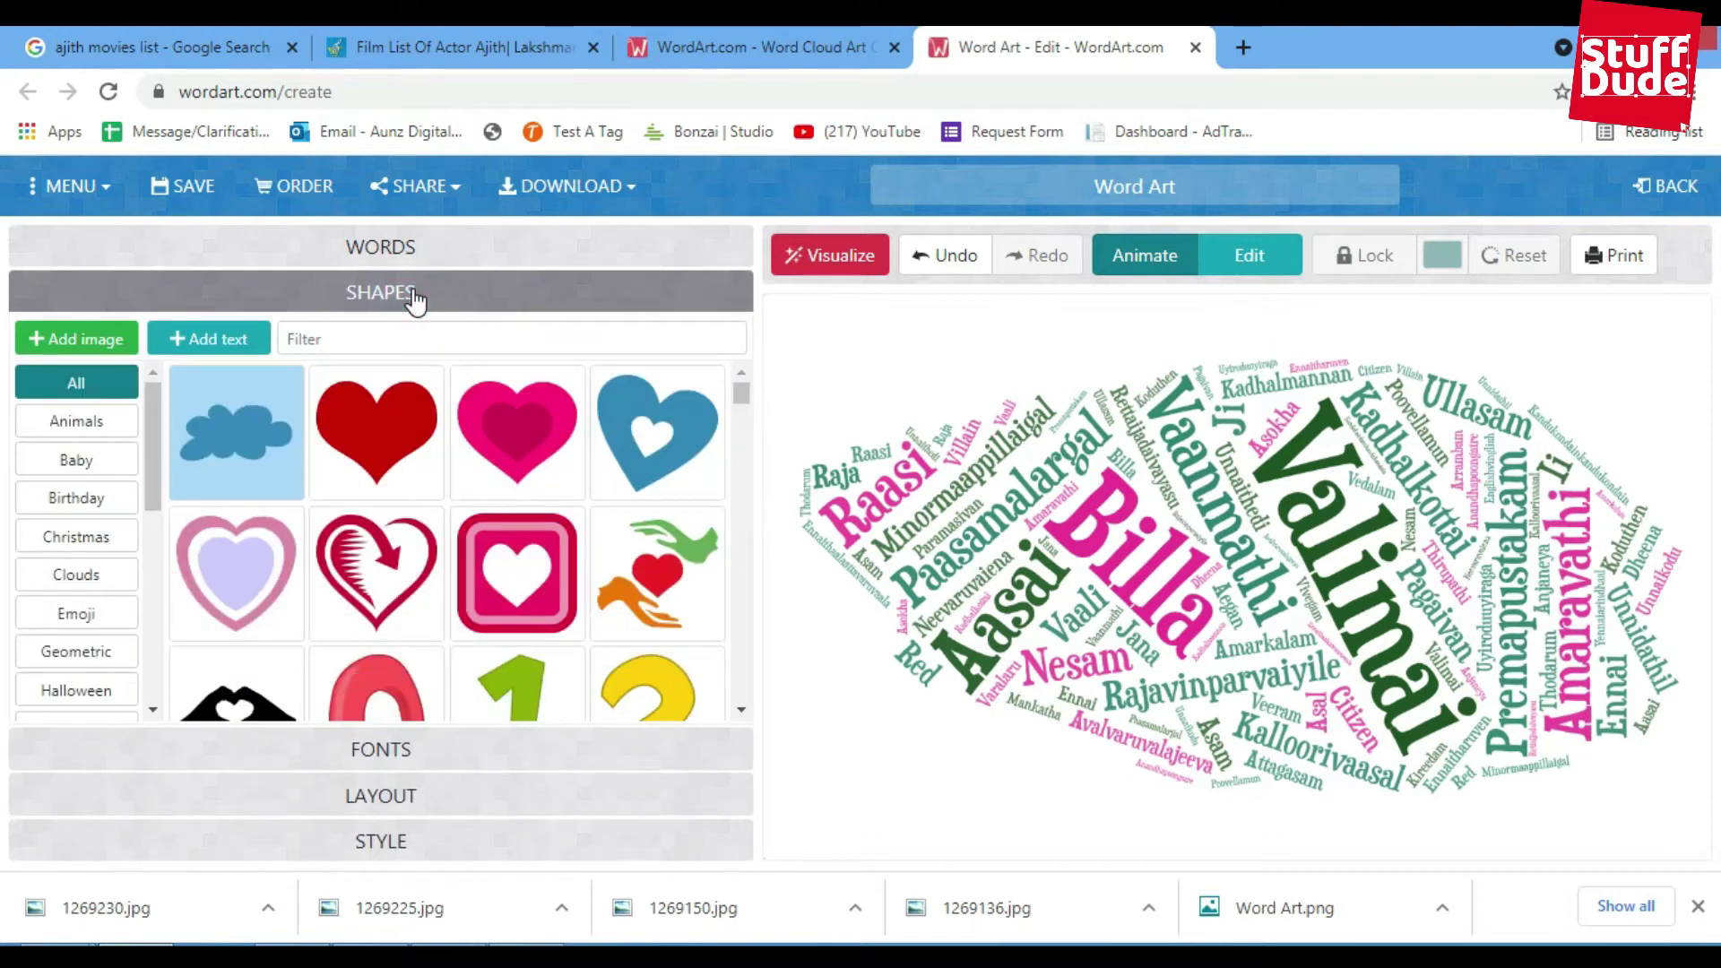
{"action": "left_click", "coordinate": [655, 451]}
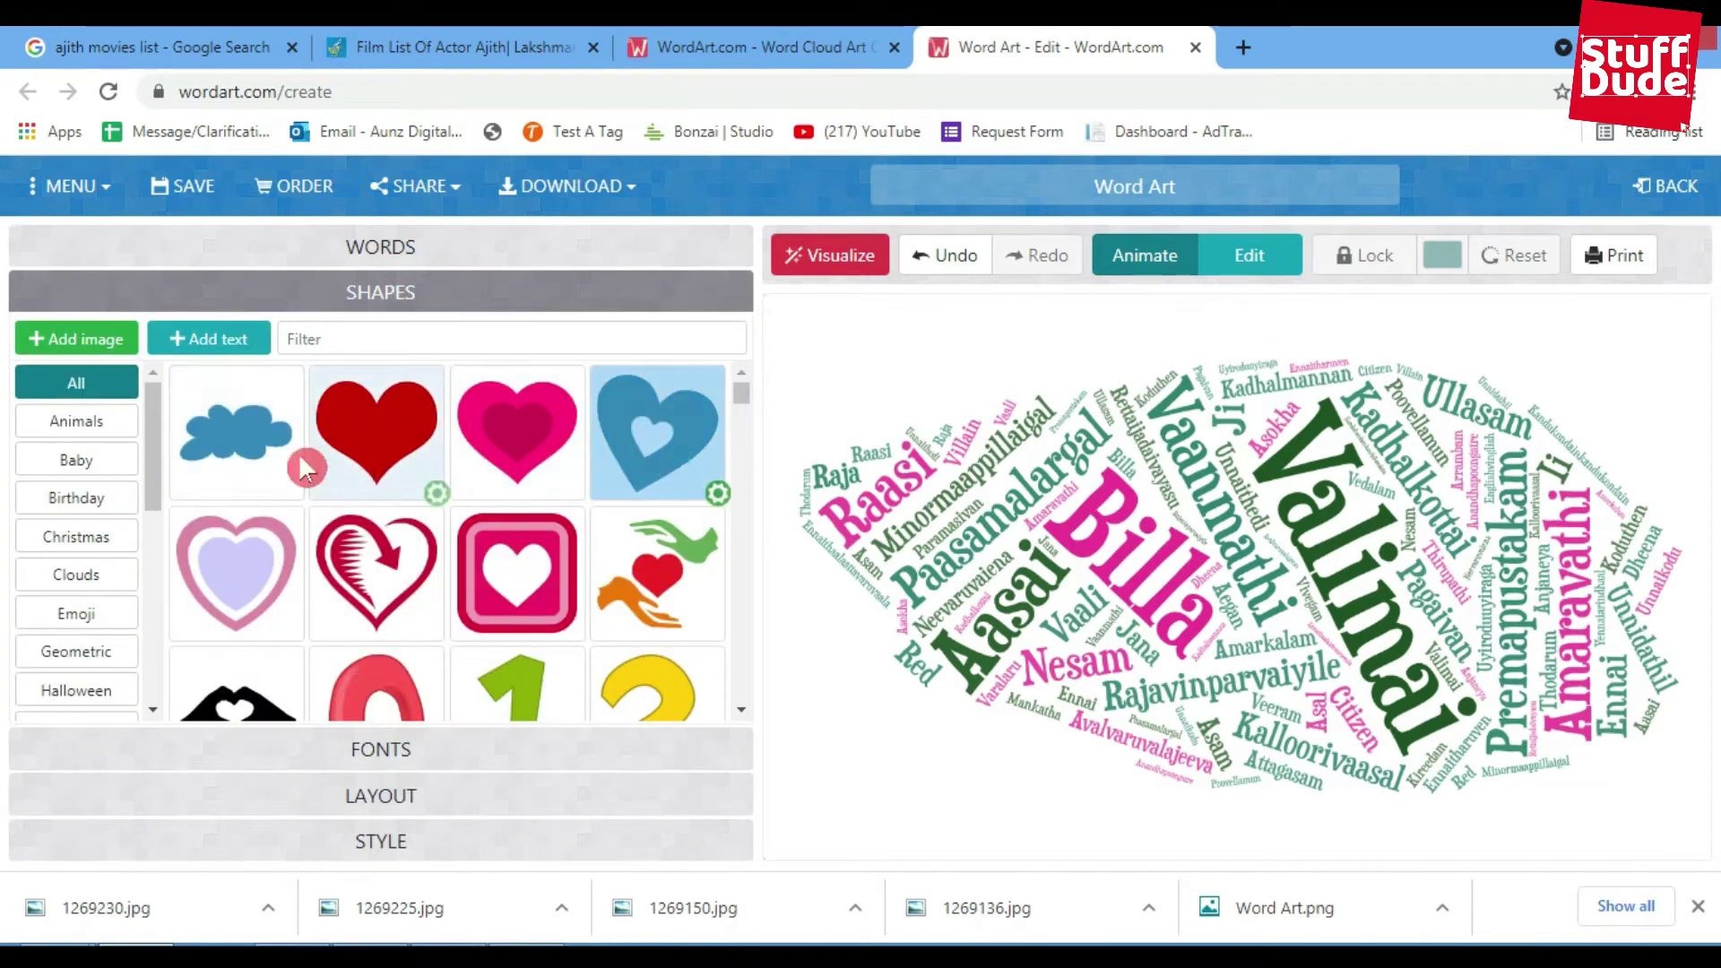
{"action": "scroll", "coordinate": [94, 457], "scroll_direction": "down", "scroll_amount": 1}
{"action": "scroll", "coordinate": [90, 478], "scroll_direction": "down", "scroll_amount": 4}
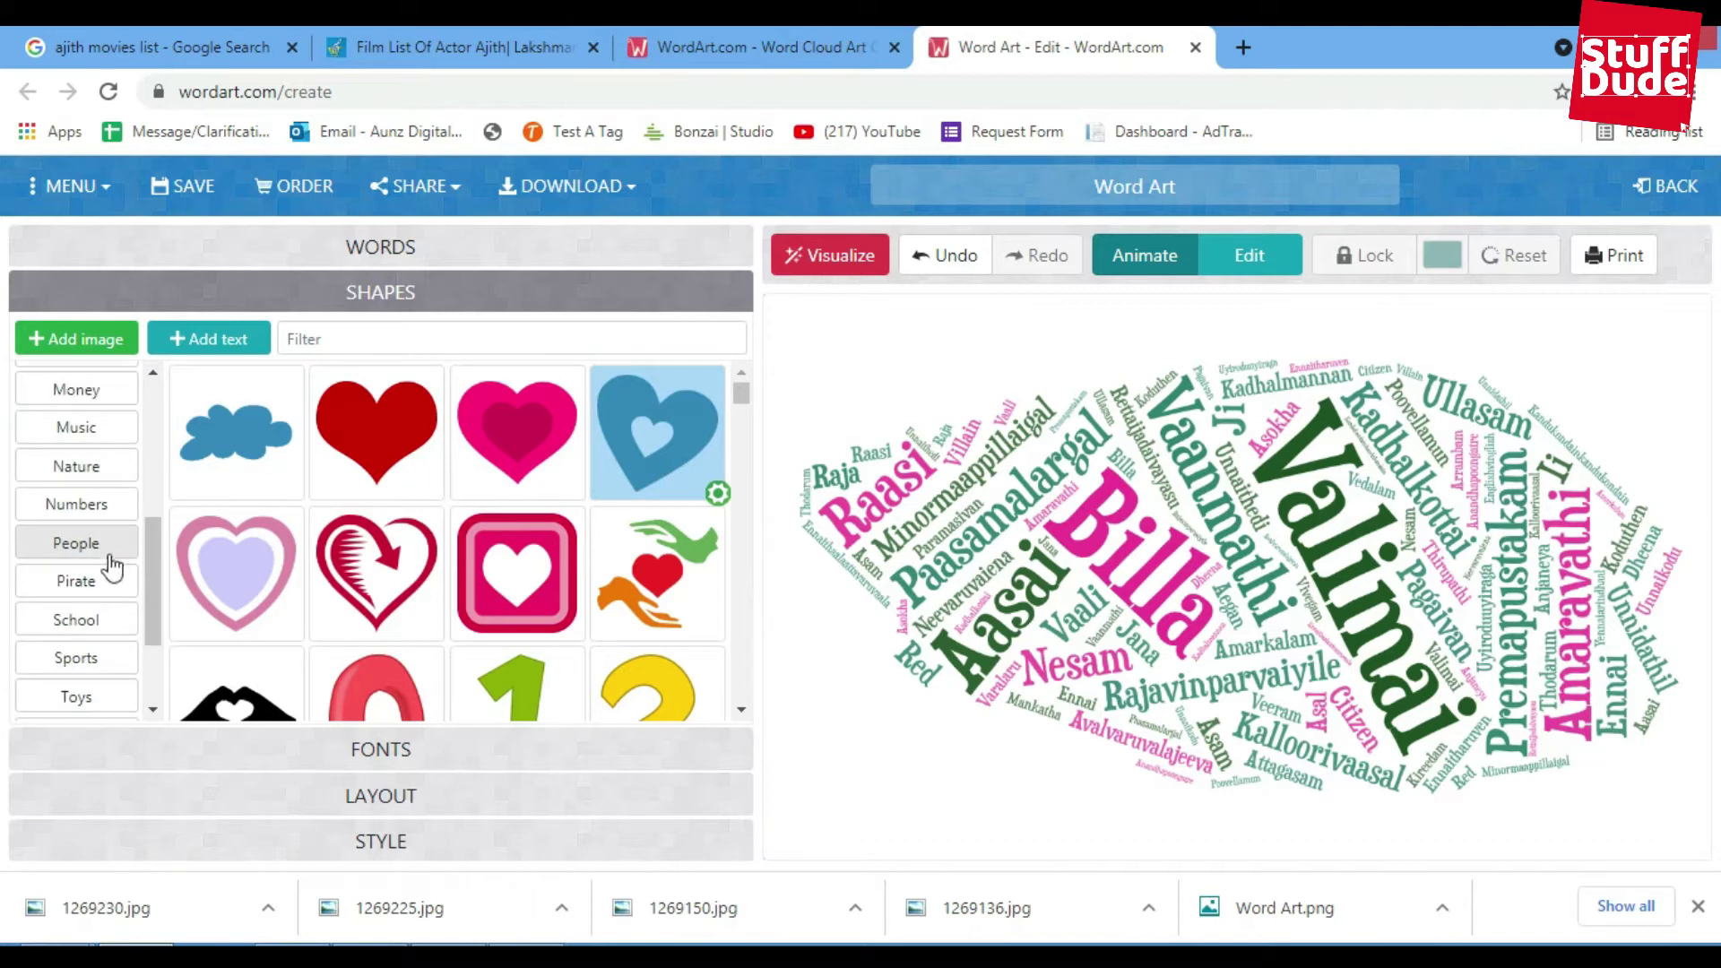
{"action": "left_click", "coordinate": [92, 502]}
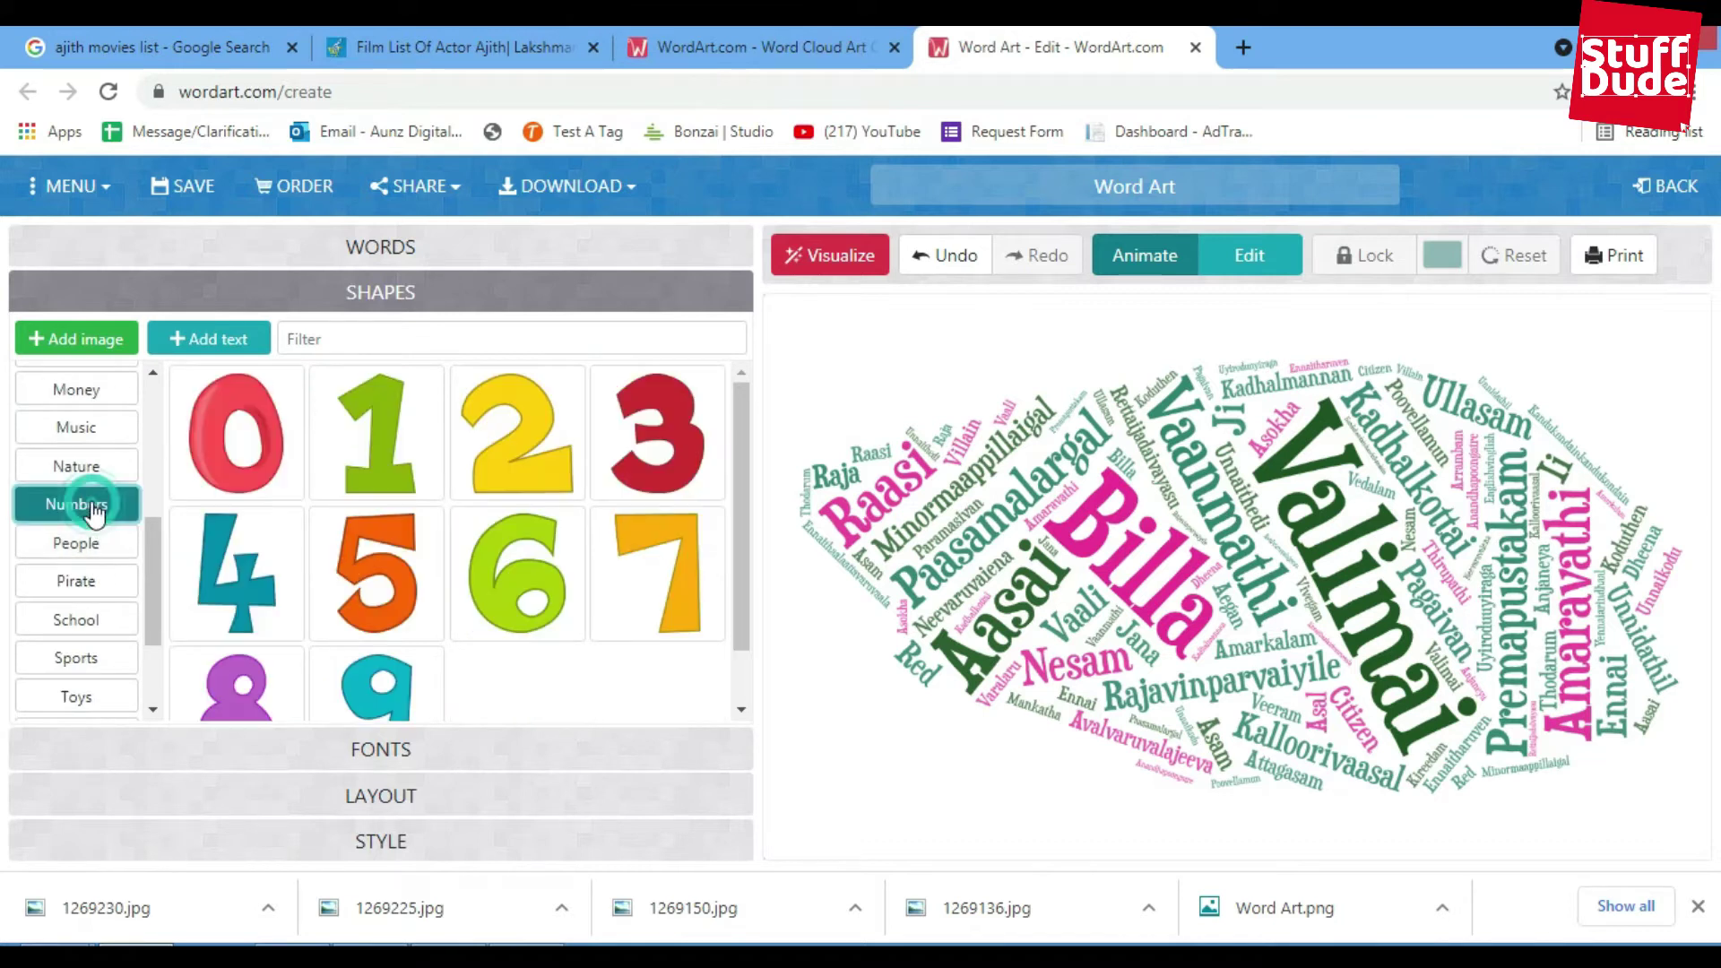
{"action": "scroll", "coordinate": [108, 453], "scroll_direction": "up", "scroll_amount": 5}
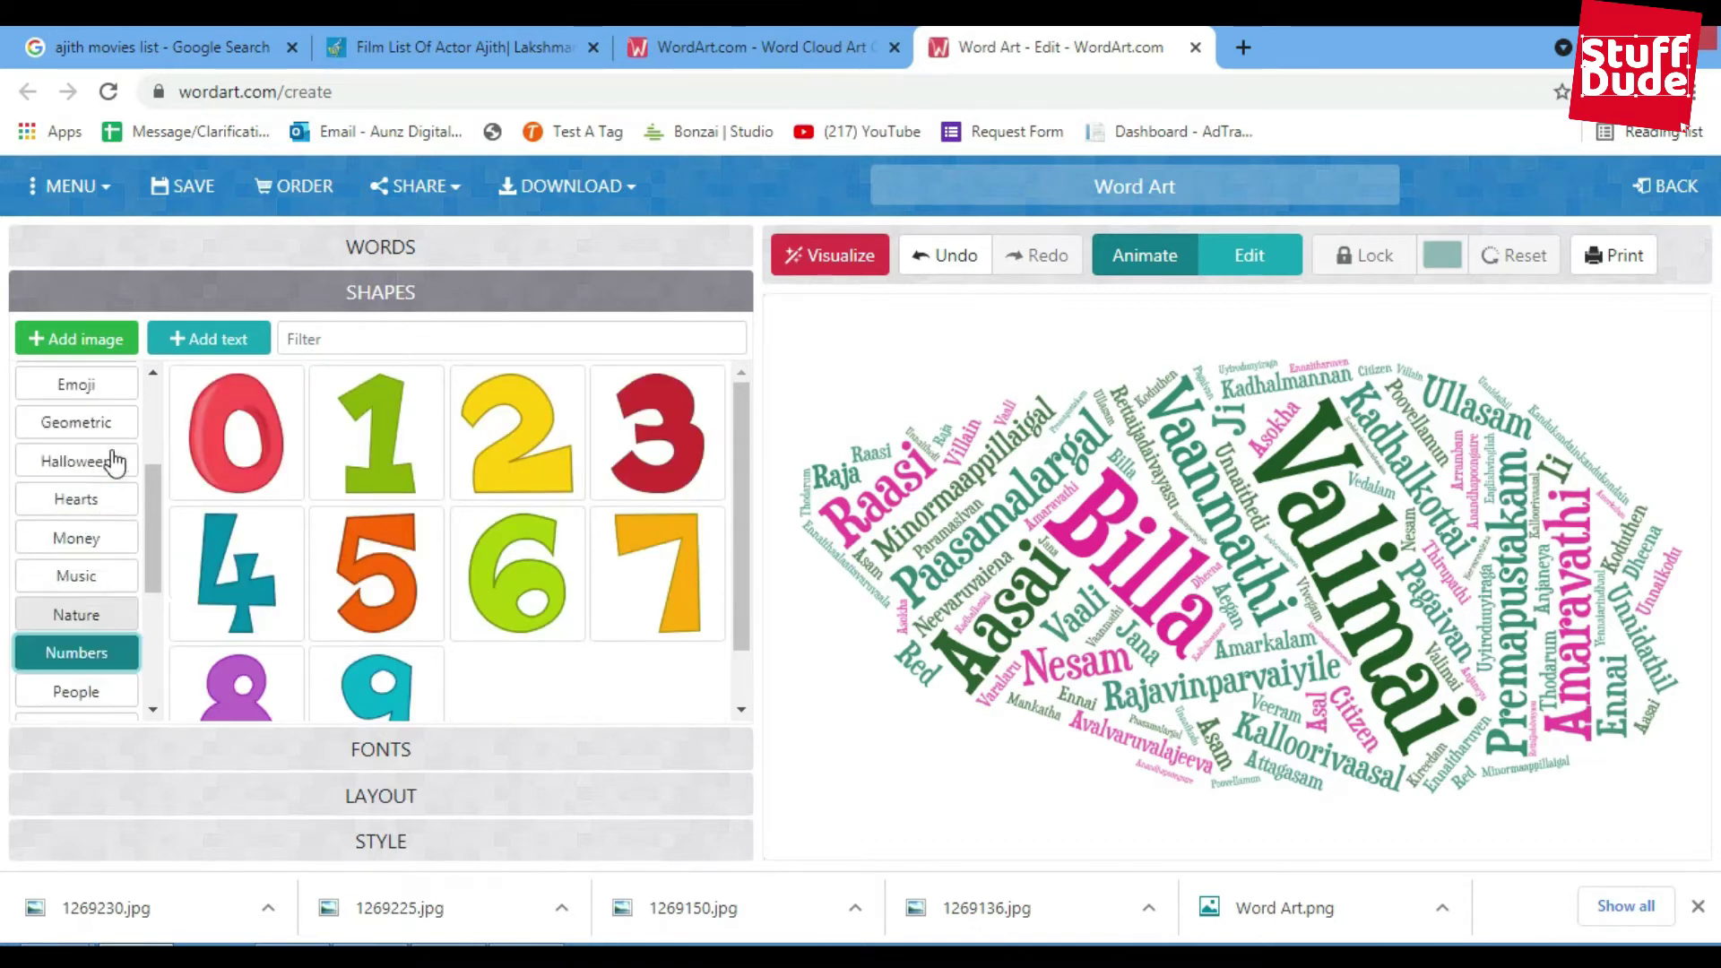
{"action": "left_click", "coordinate": [97, 385]}
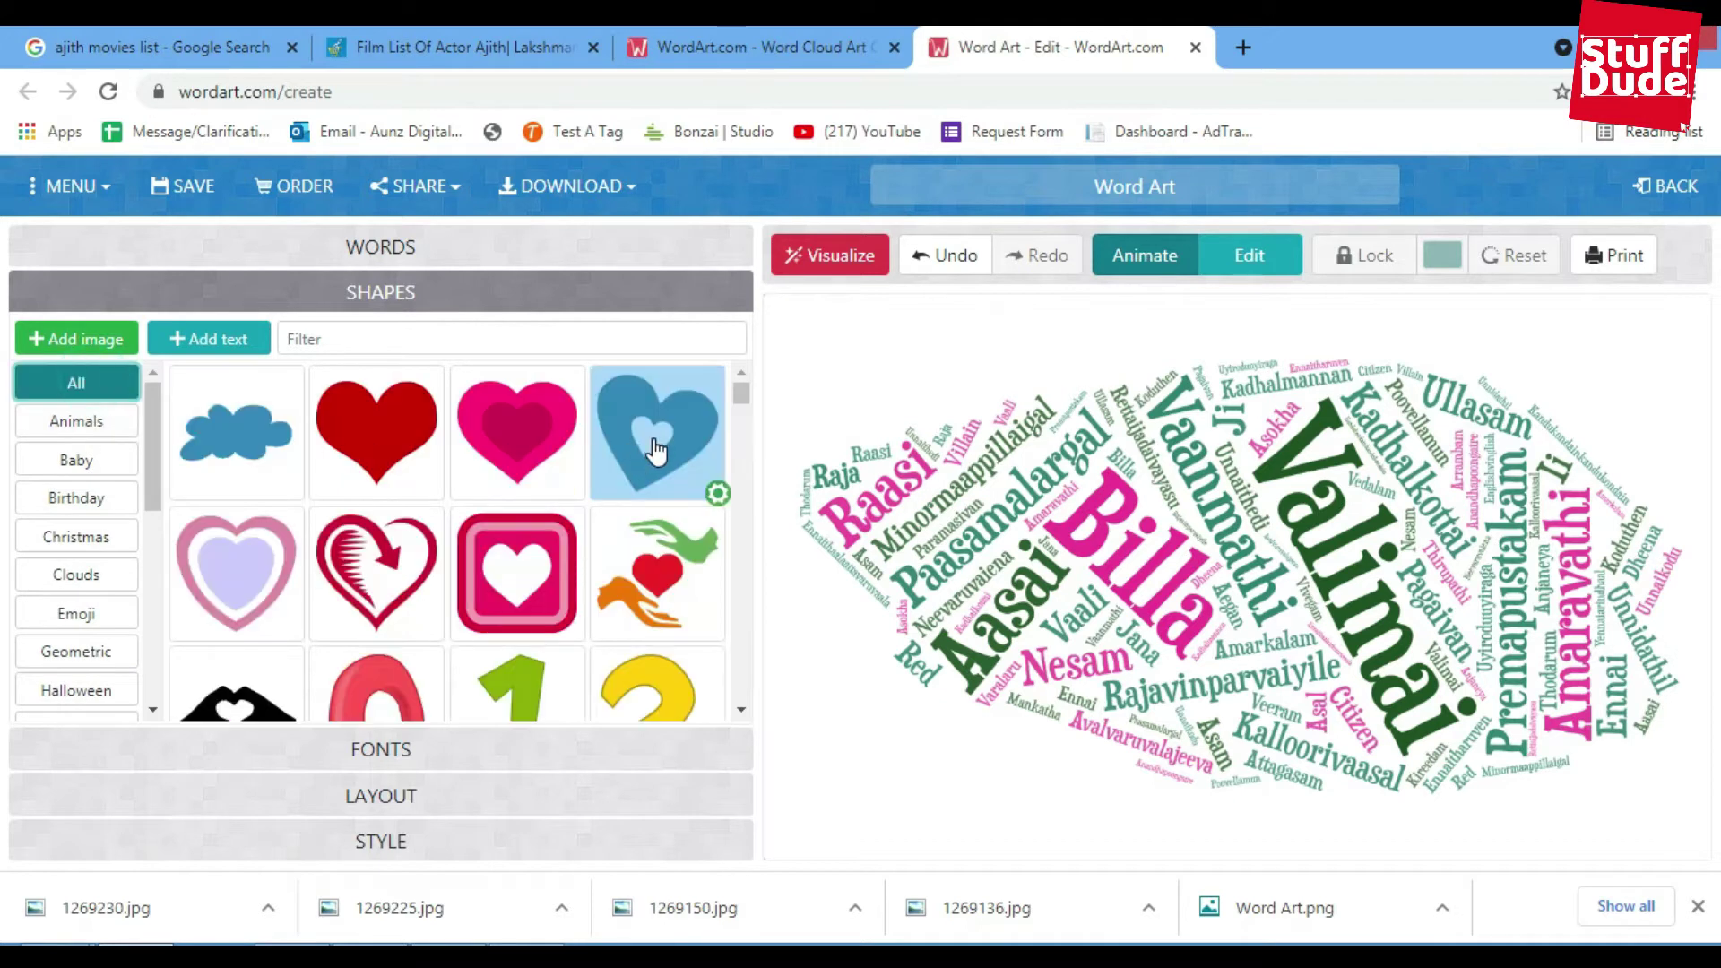
{"action": "left_click", "coordinate": [820, 255]}
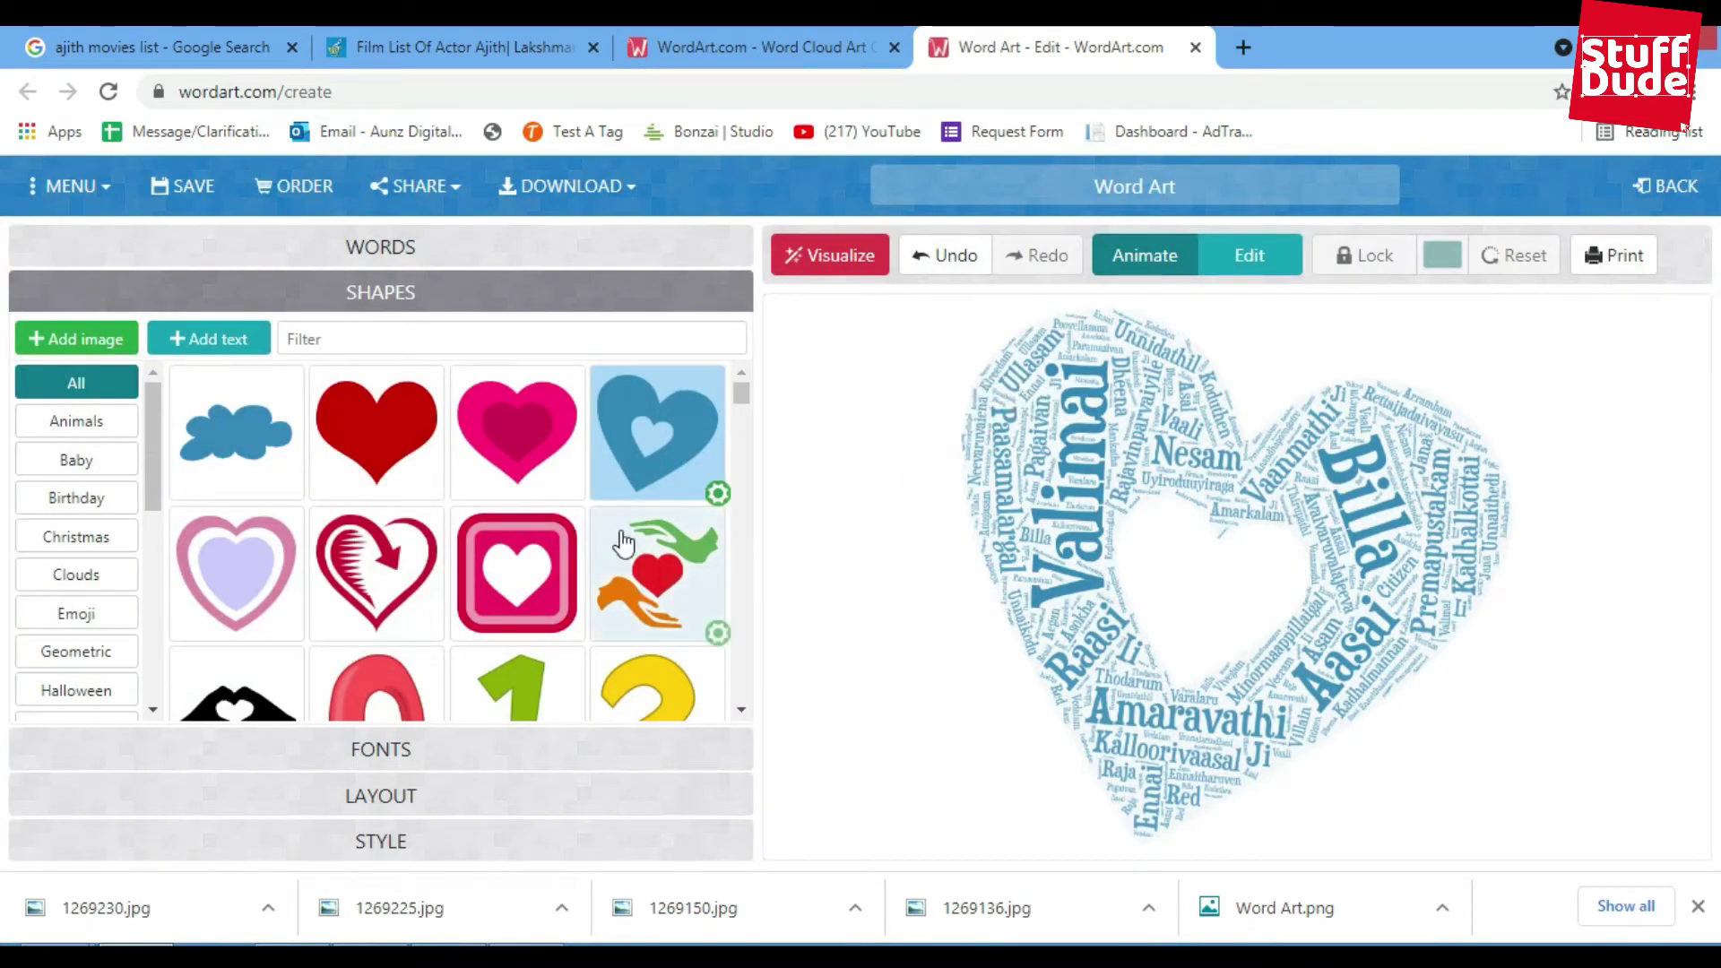
Step: Choose the rainbow-striped rectangle from the Other shapes and visualize the word cloud in it
{"action": "scroll", "coordinate": [628, 541], "scroll_direction": "down", "scroll_amount": 2}
{"action": "scroll", "coordinate": [127, 607], "scroll_direction": "down", "scroll_amount": 4}
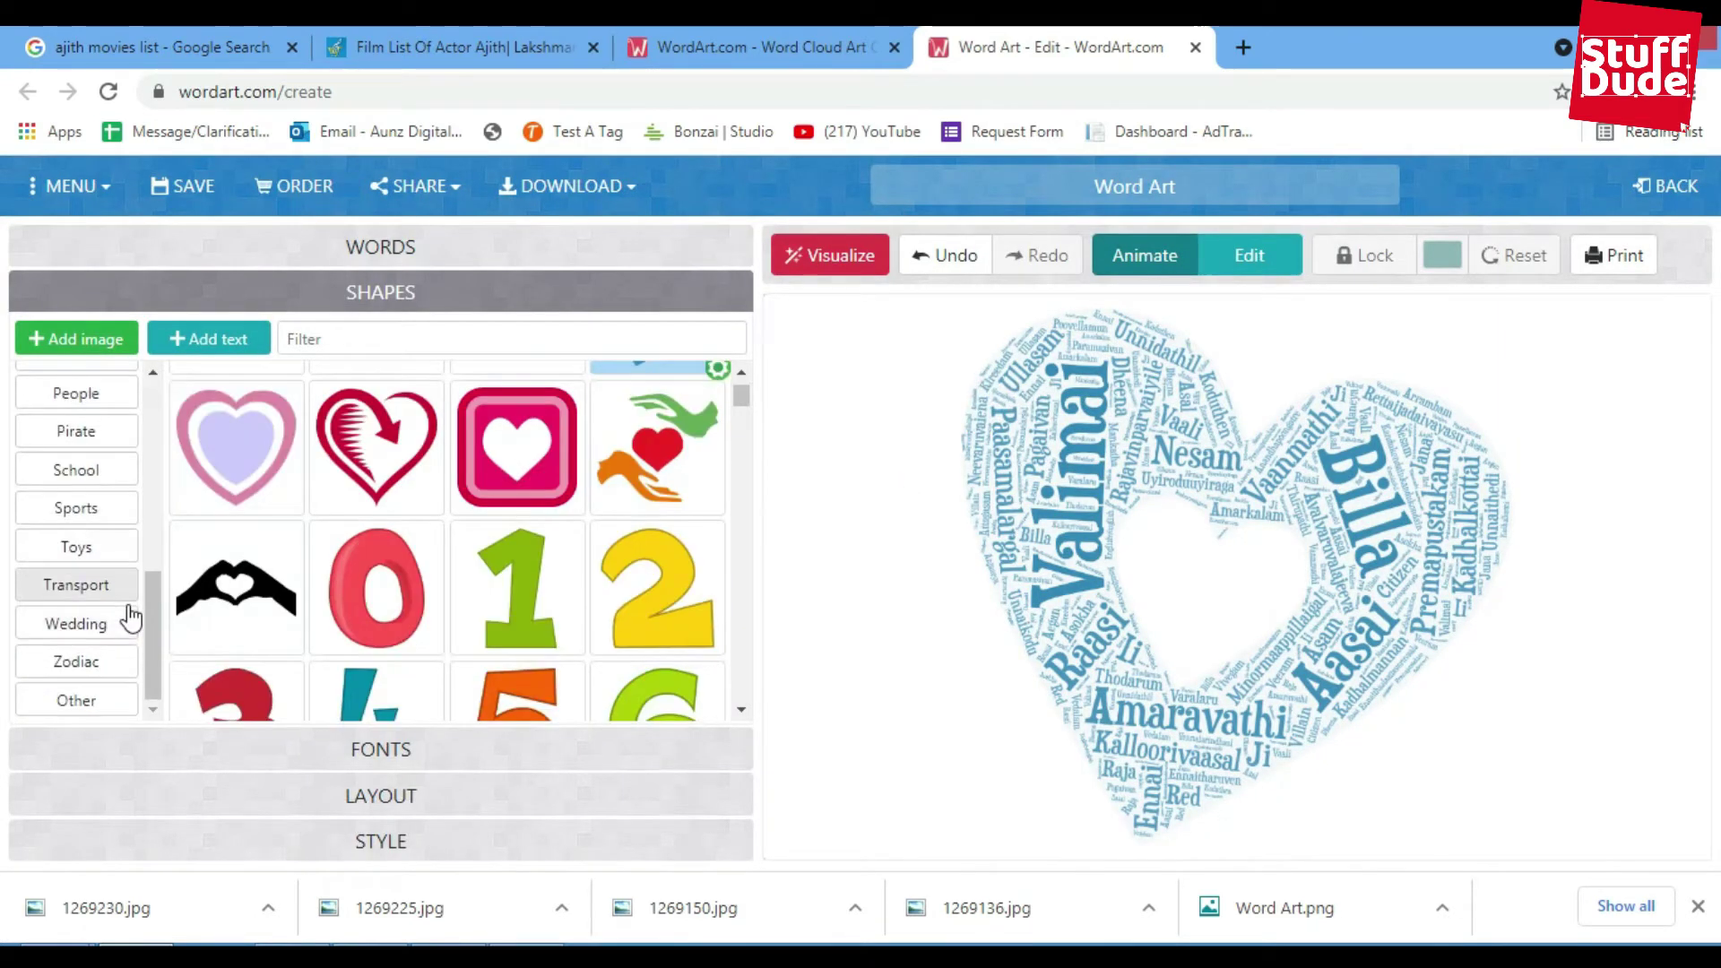
{"action": "left_click", "coordinate": [72, 701]}
{"action": "scroll", "coordinate": [276, 567], "scroll_direction": "down", "scroll_amount": 5}
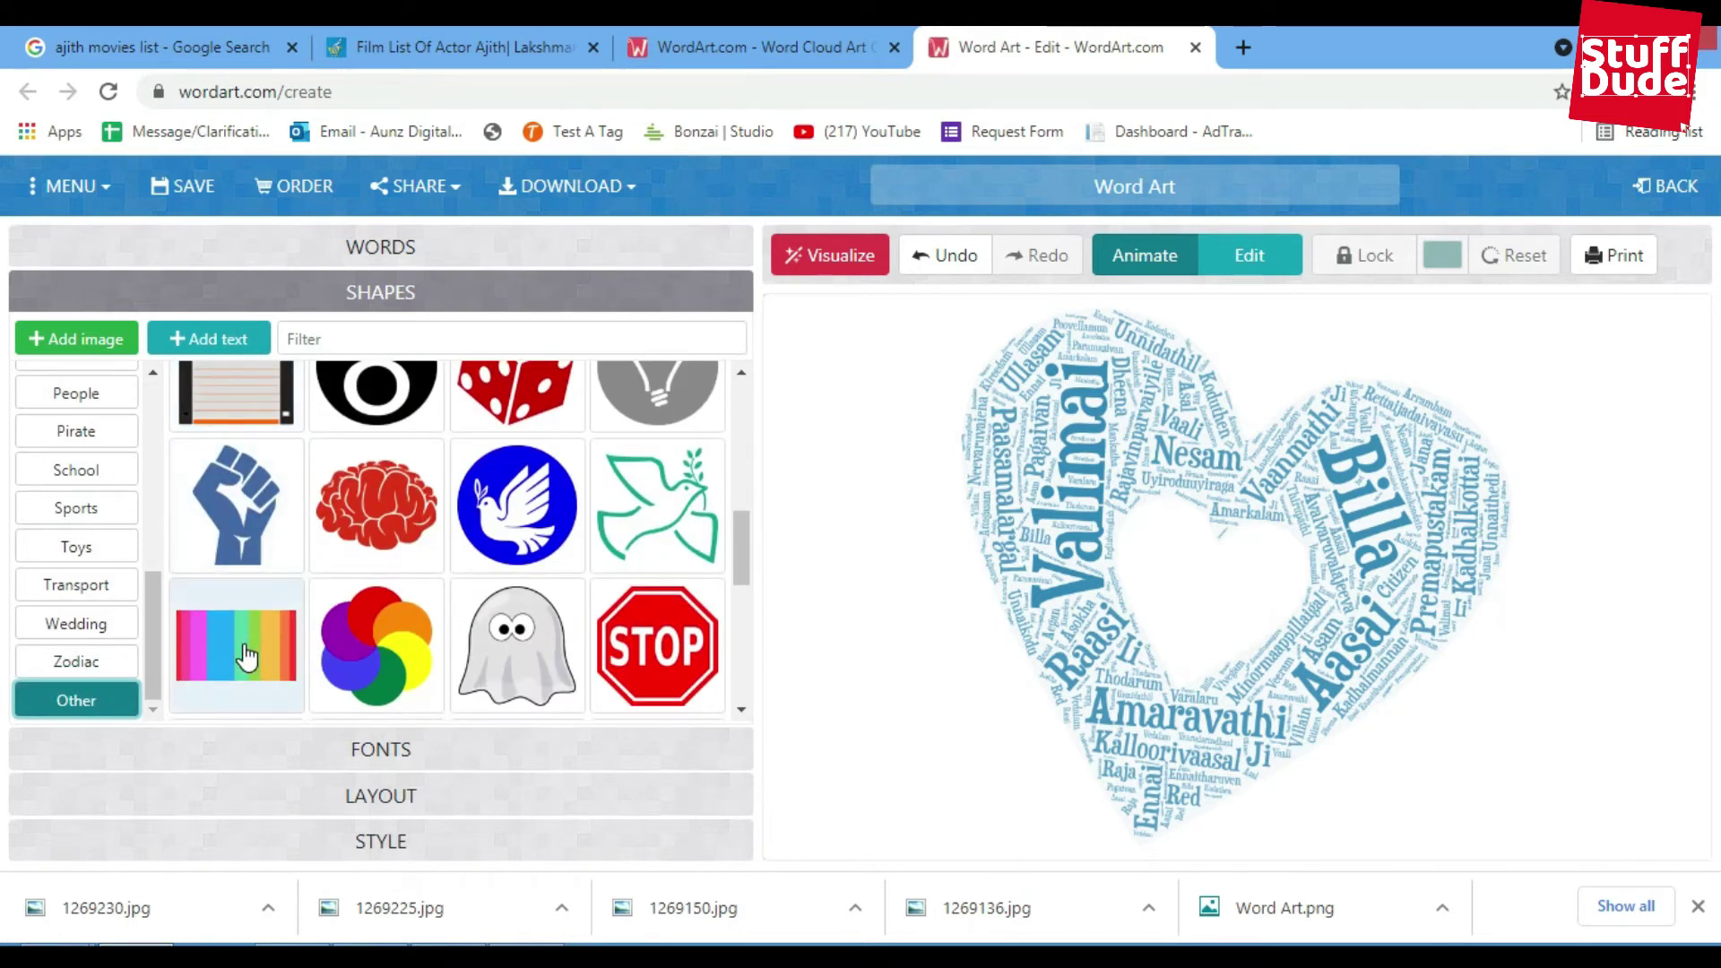
{"action": "left_click", "coordinate": [246, 657]}
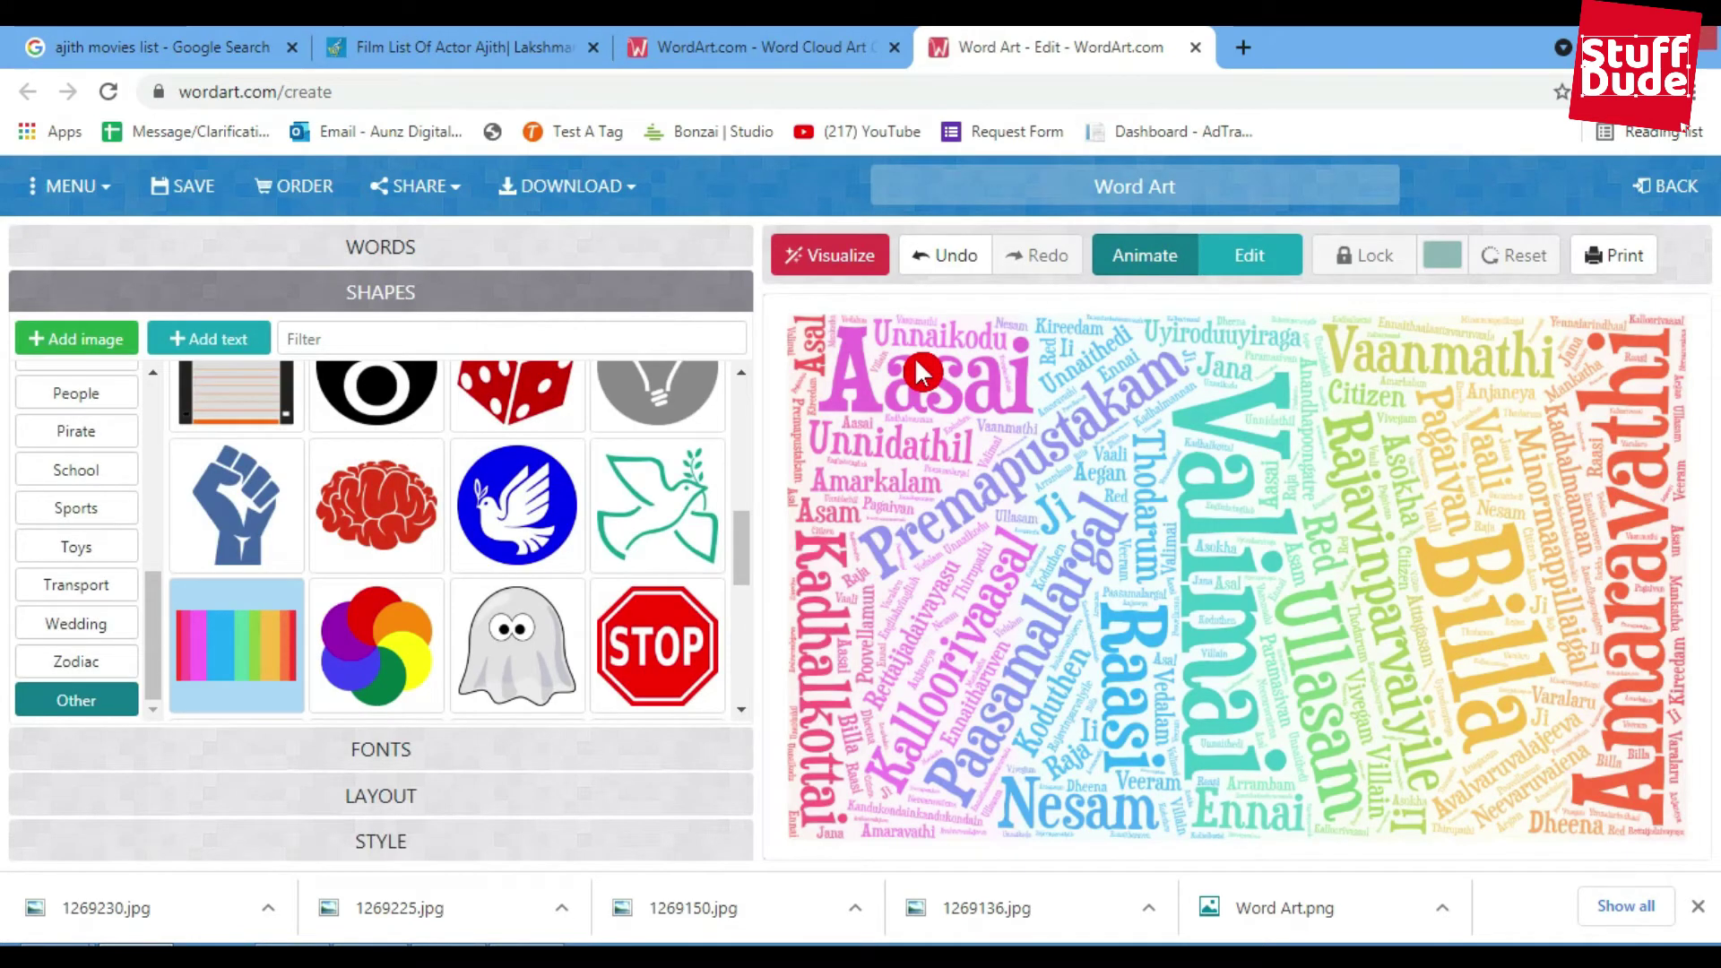
Step: Switch the word colors to a custom palette and add white #FFFFFF to it
{"action": "left_click", "coordinate": [457, 842]}
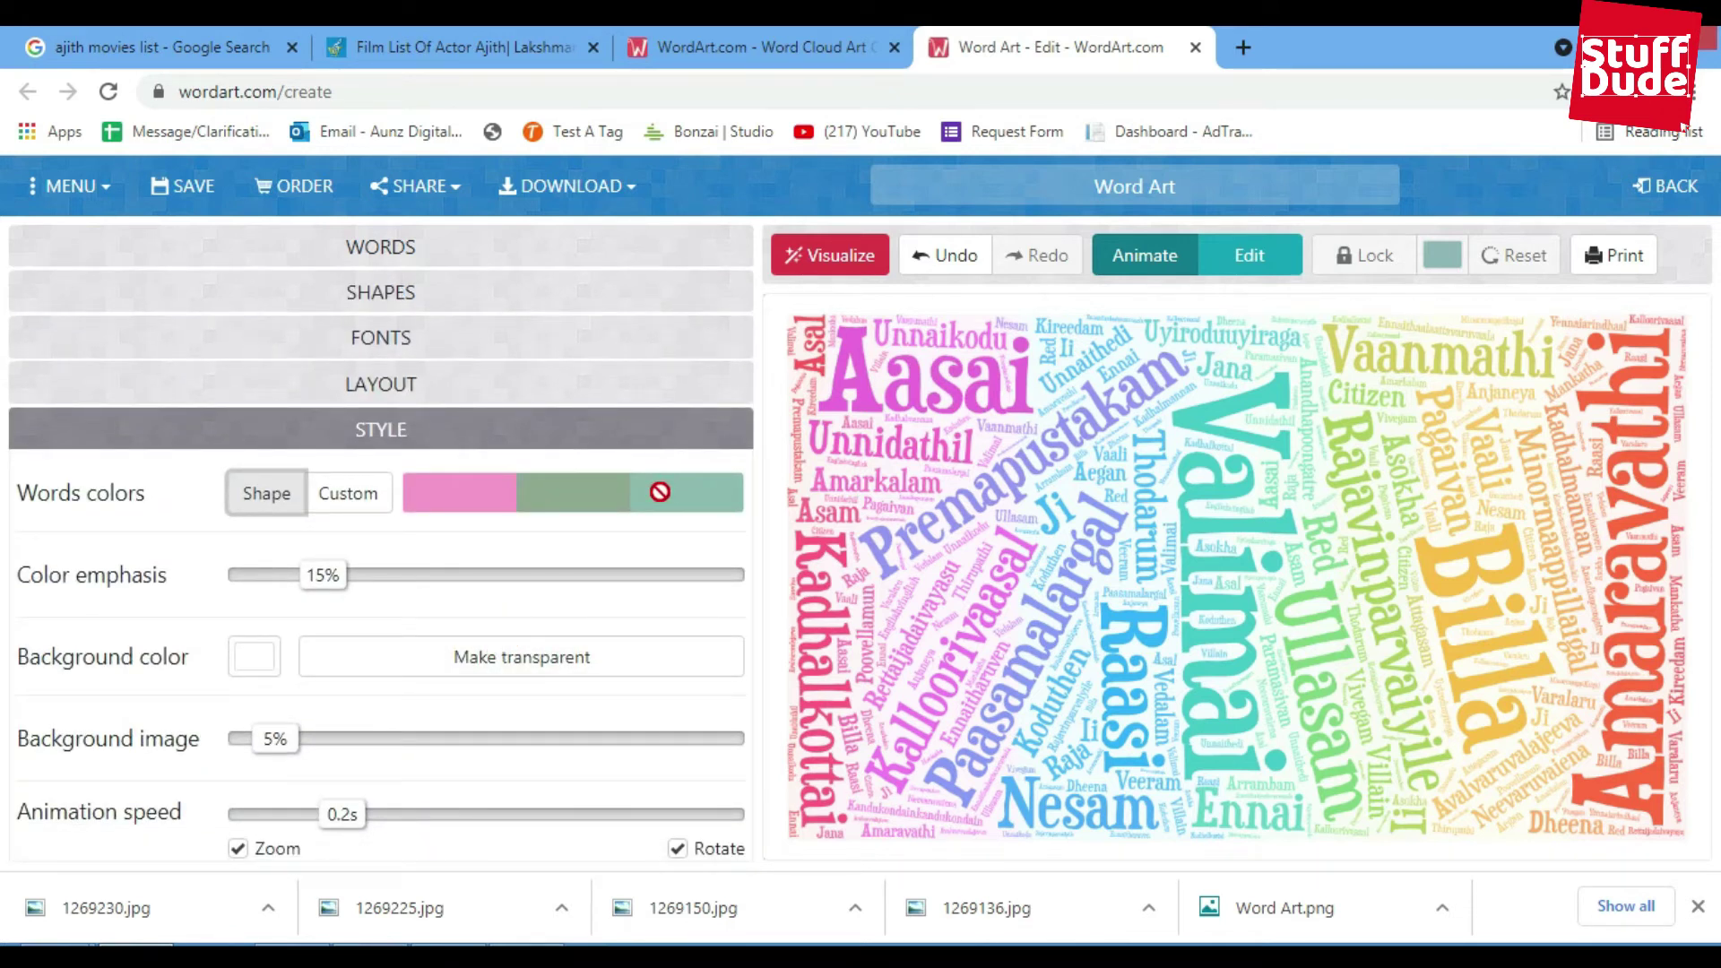
{"action": "left_click", "coordinate": [349, 495]}
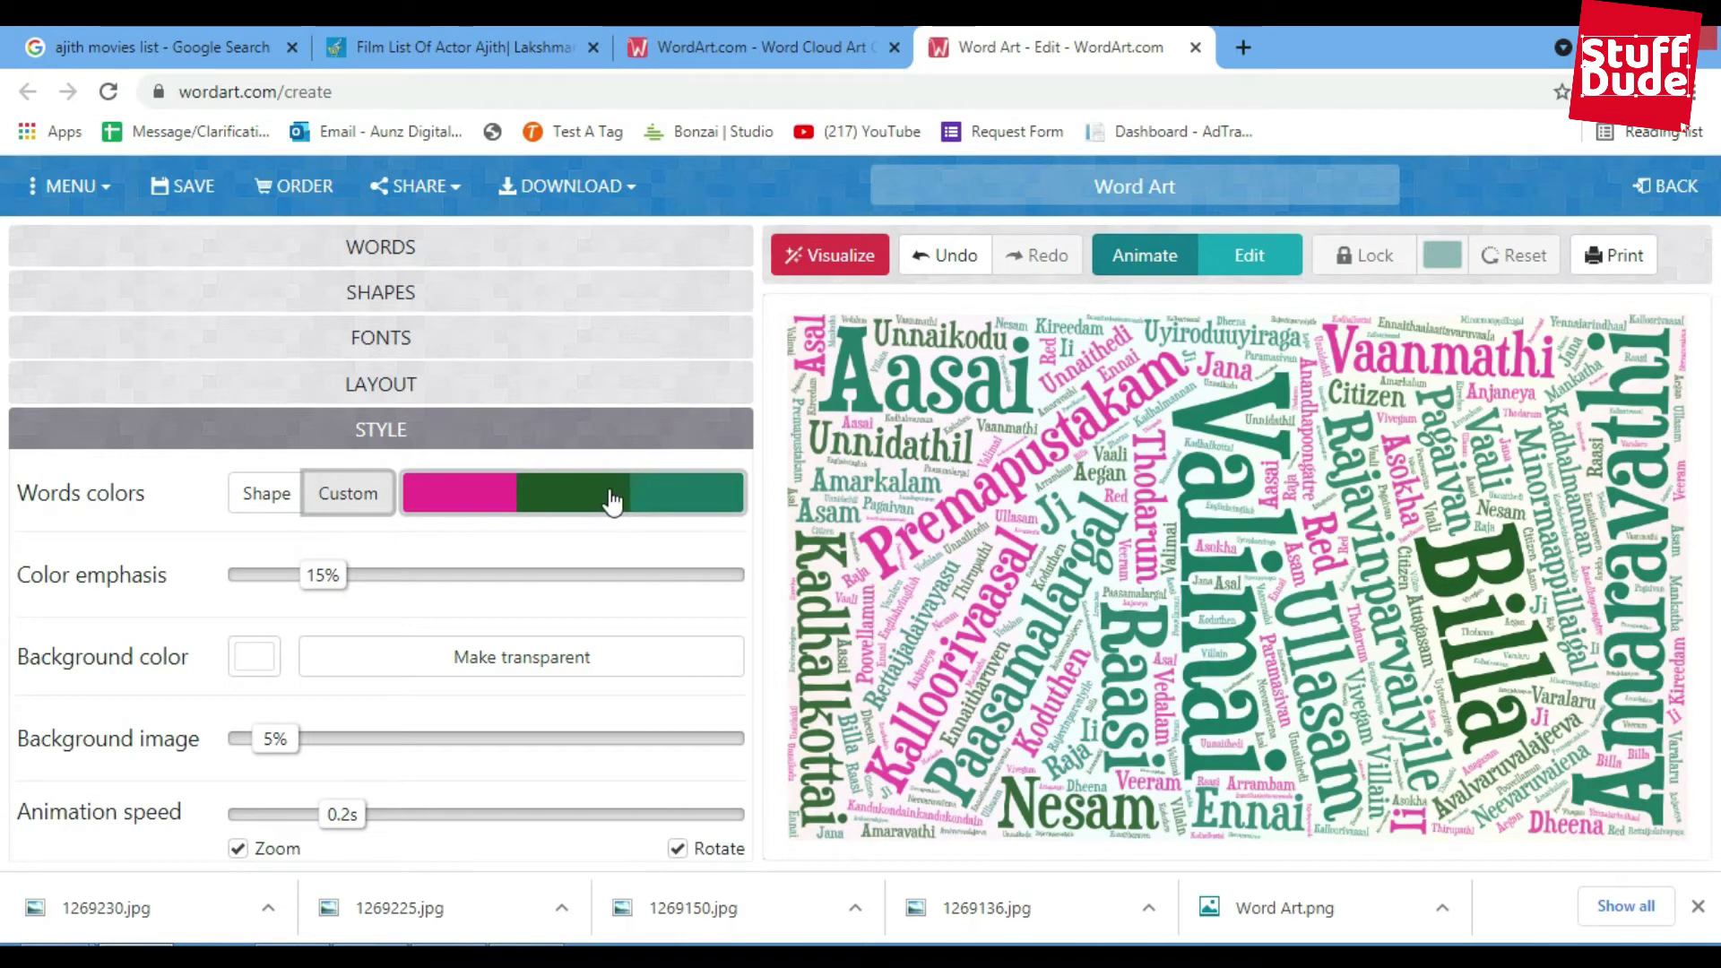
{"action": "left_click", "coordinate": [691, 492]}
{"action": "left_click_drag", "start_coordinate": [705, 358], "coordinate": [643, 240]}
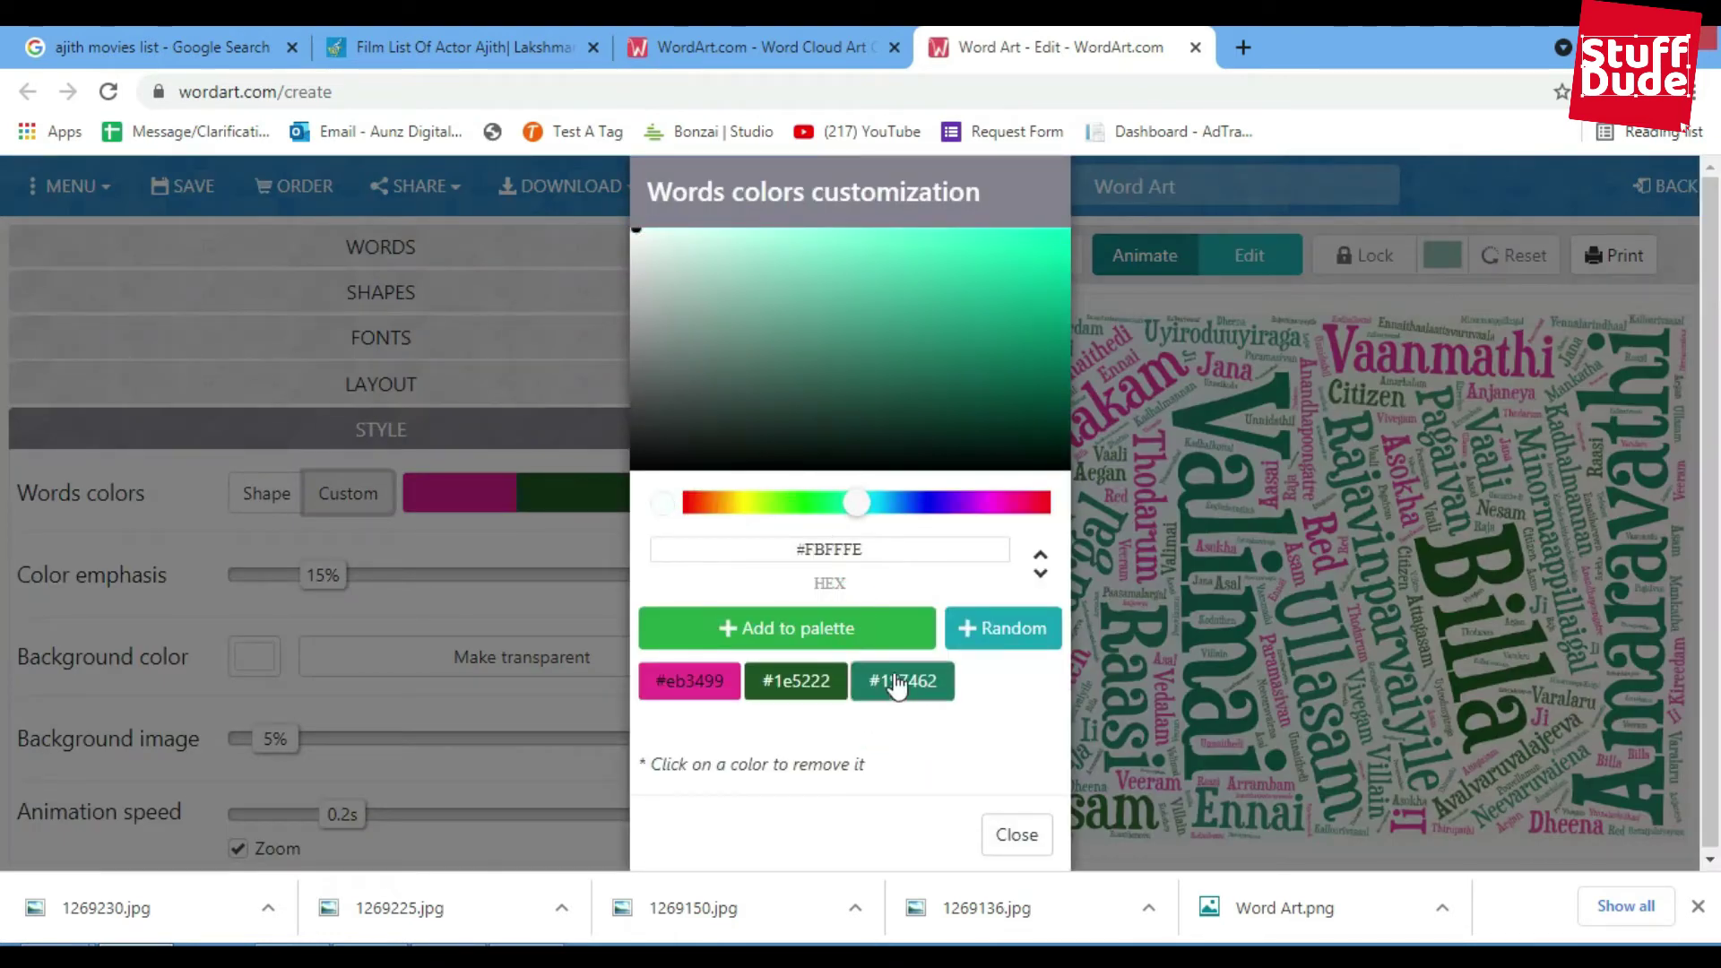
{"action": "left_click_drag", "start_coordinate": [699, 331], "coordinate": [654, 255]}
{"action": "left_click", "coordinate": [787, 642]}
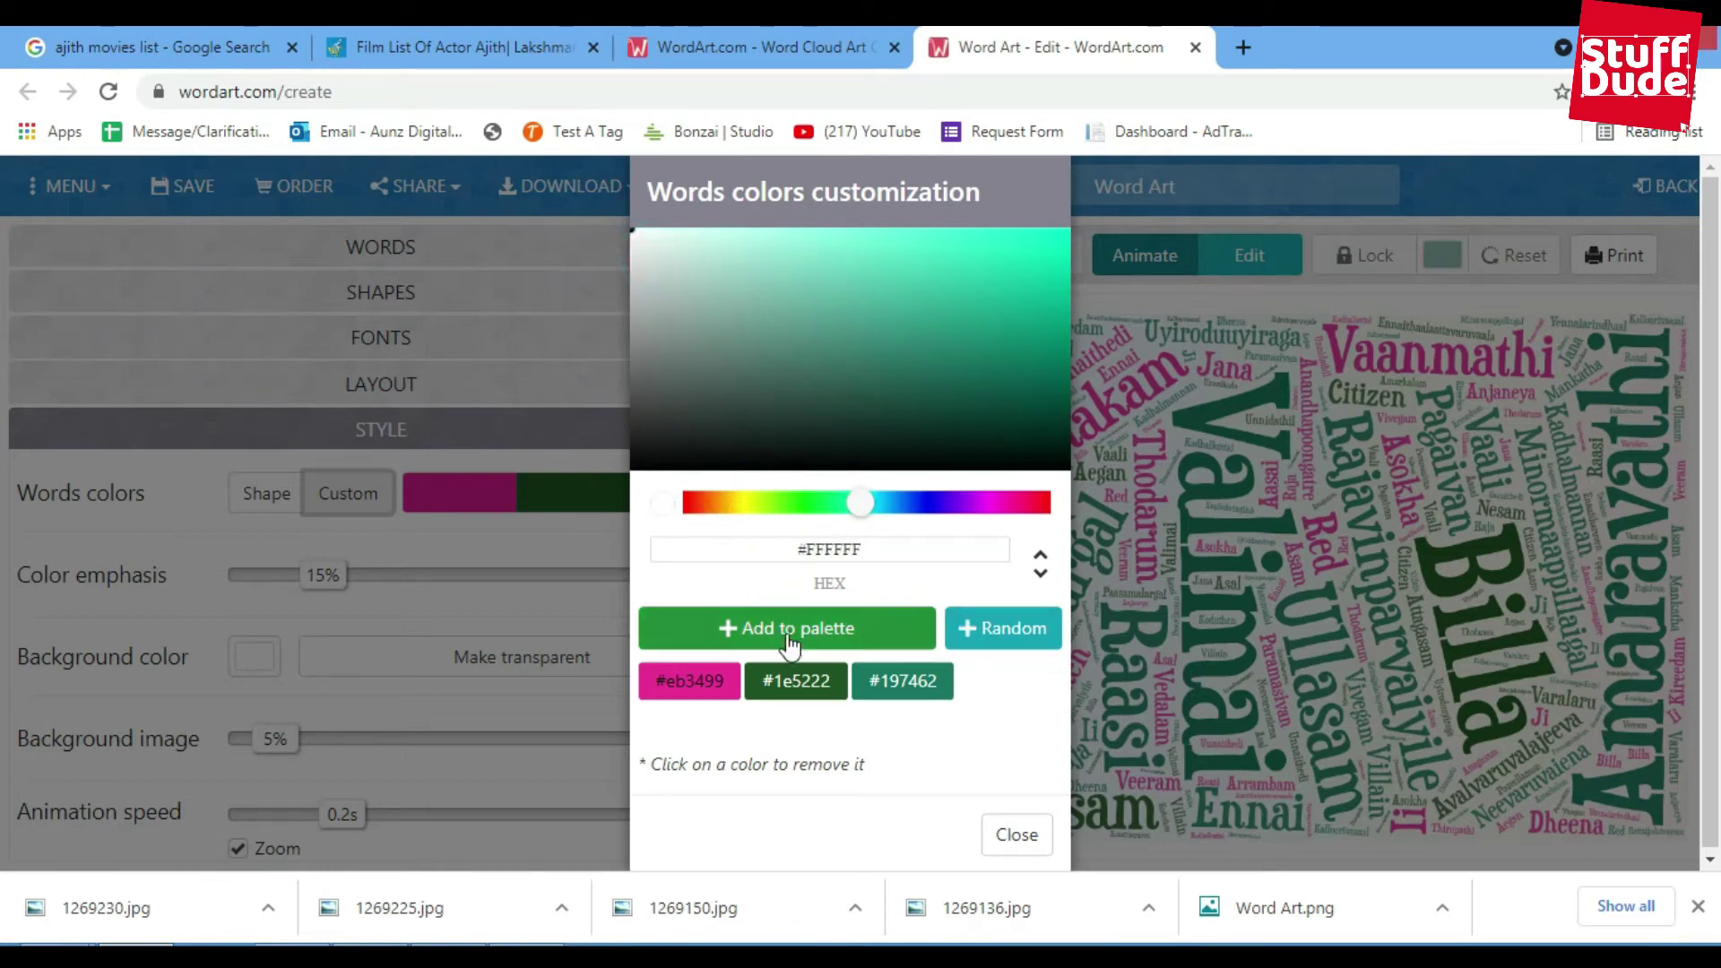
{"action": "left_click", "coordinate": [1008, 837]}
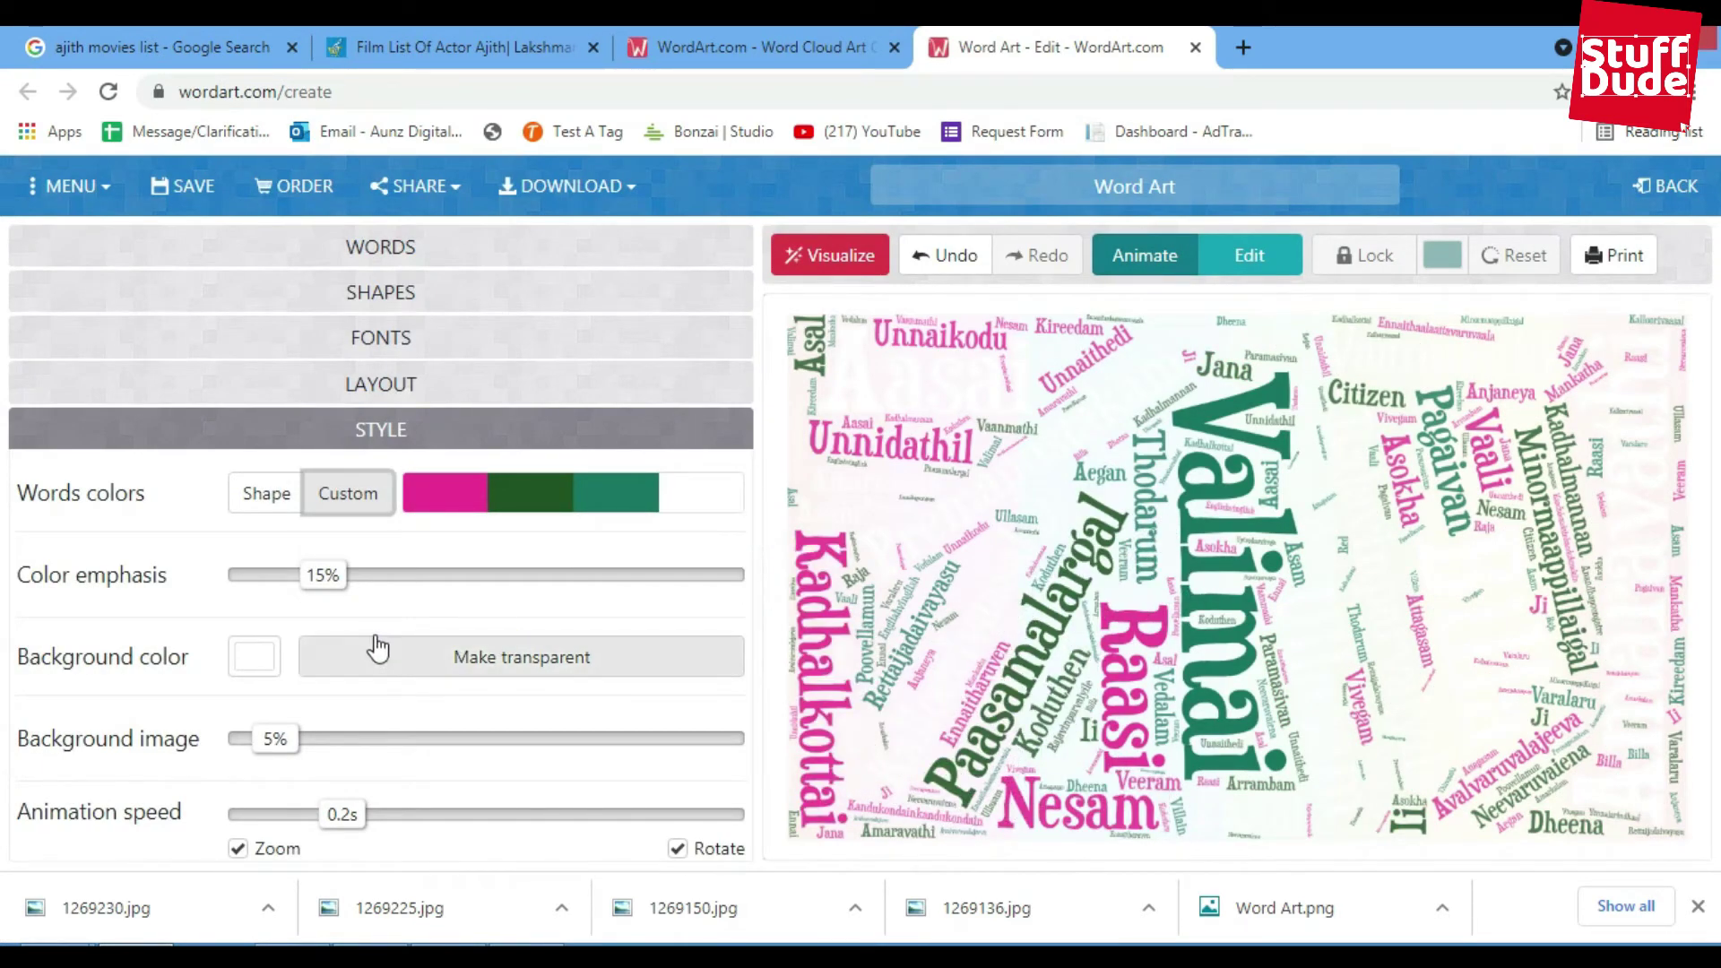
Step: Set the color emphasis to 18%, regenerate the word cloud and make its background transparent
{"action": "left_click_drag", "start_coordinate": [333, 581], "coordinate": [346, 580]}
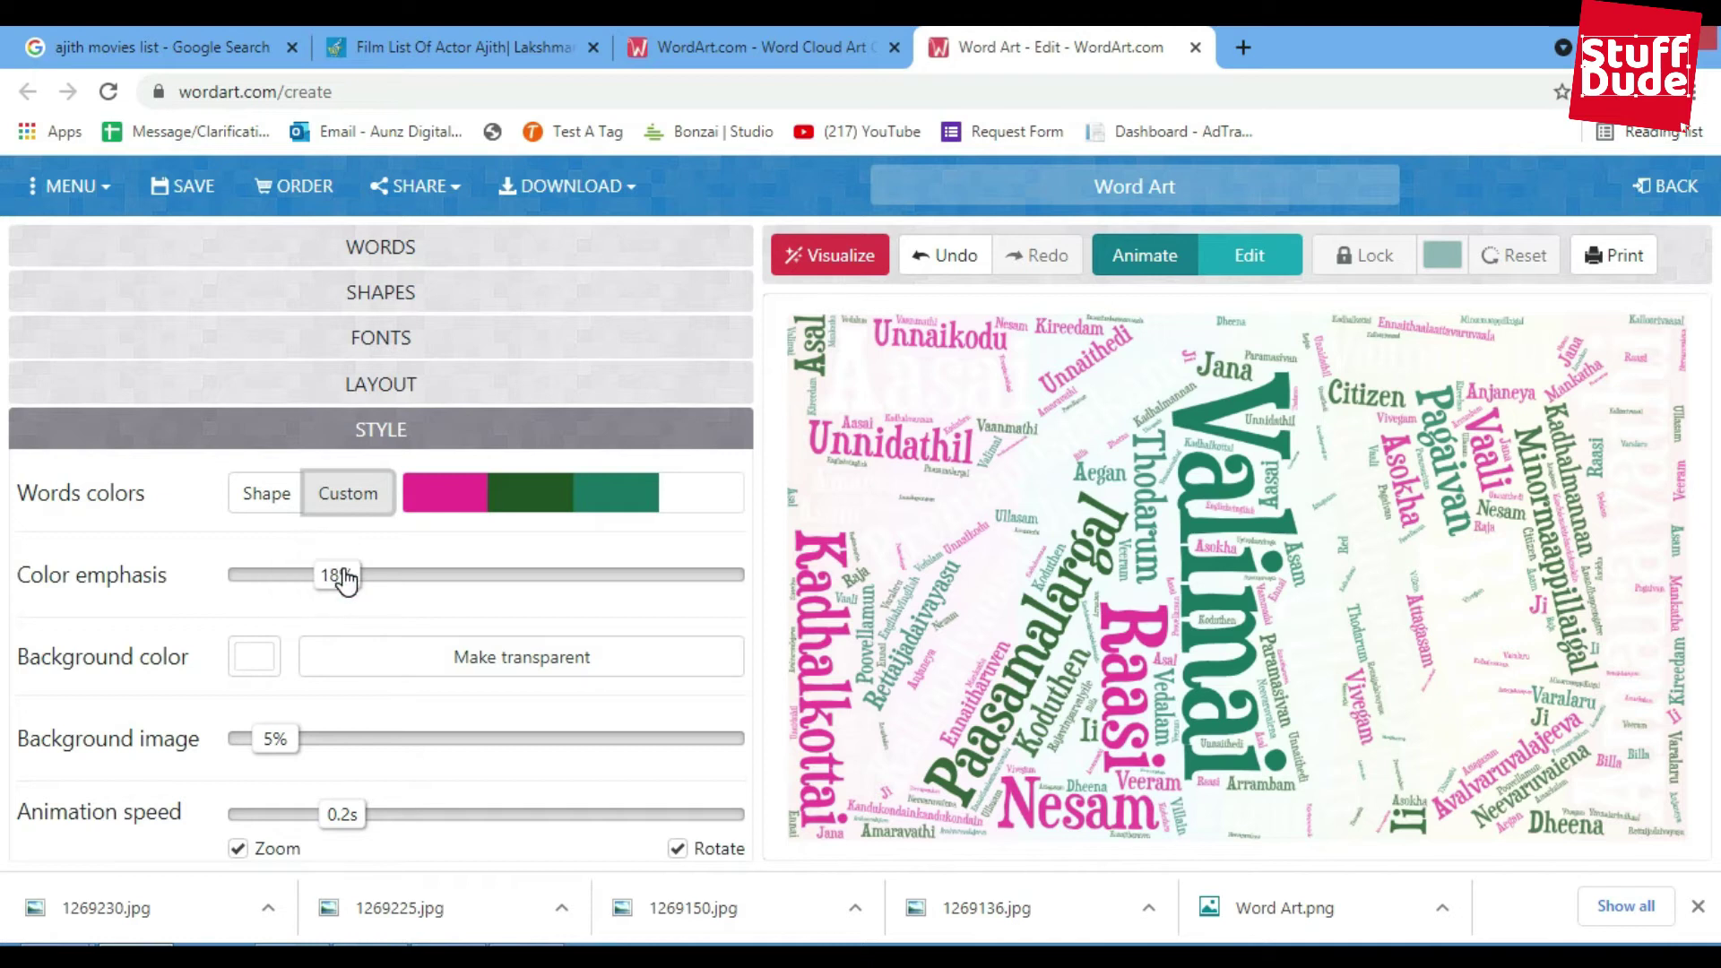
{"action": "left_click", "coordinate": [865, 260]}
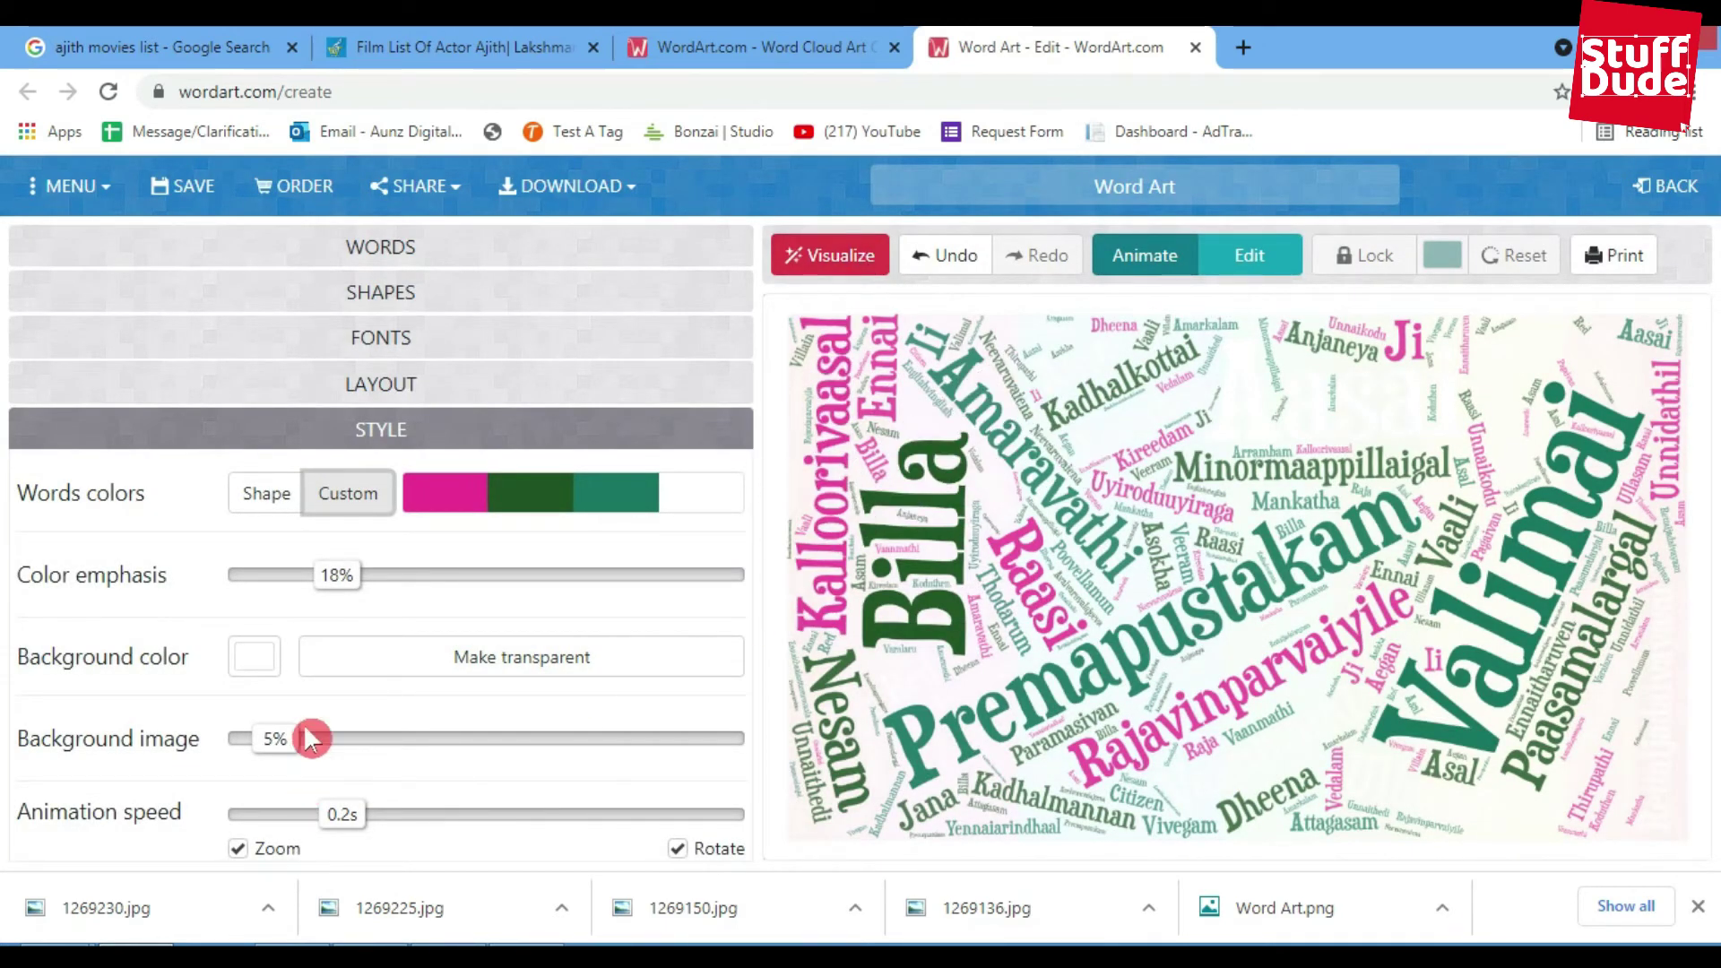
{"action": "left_click", "coordinate": [548, 685]}
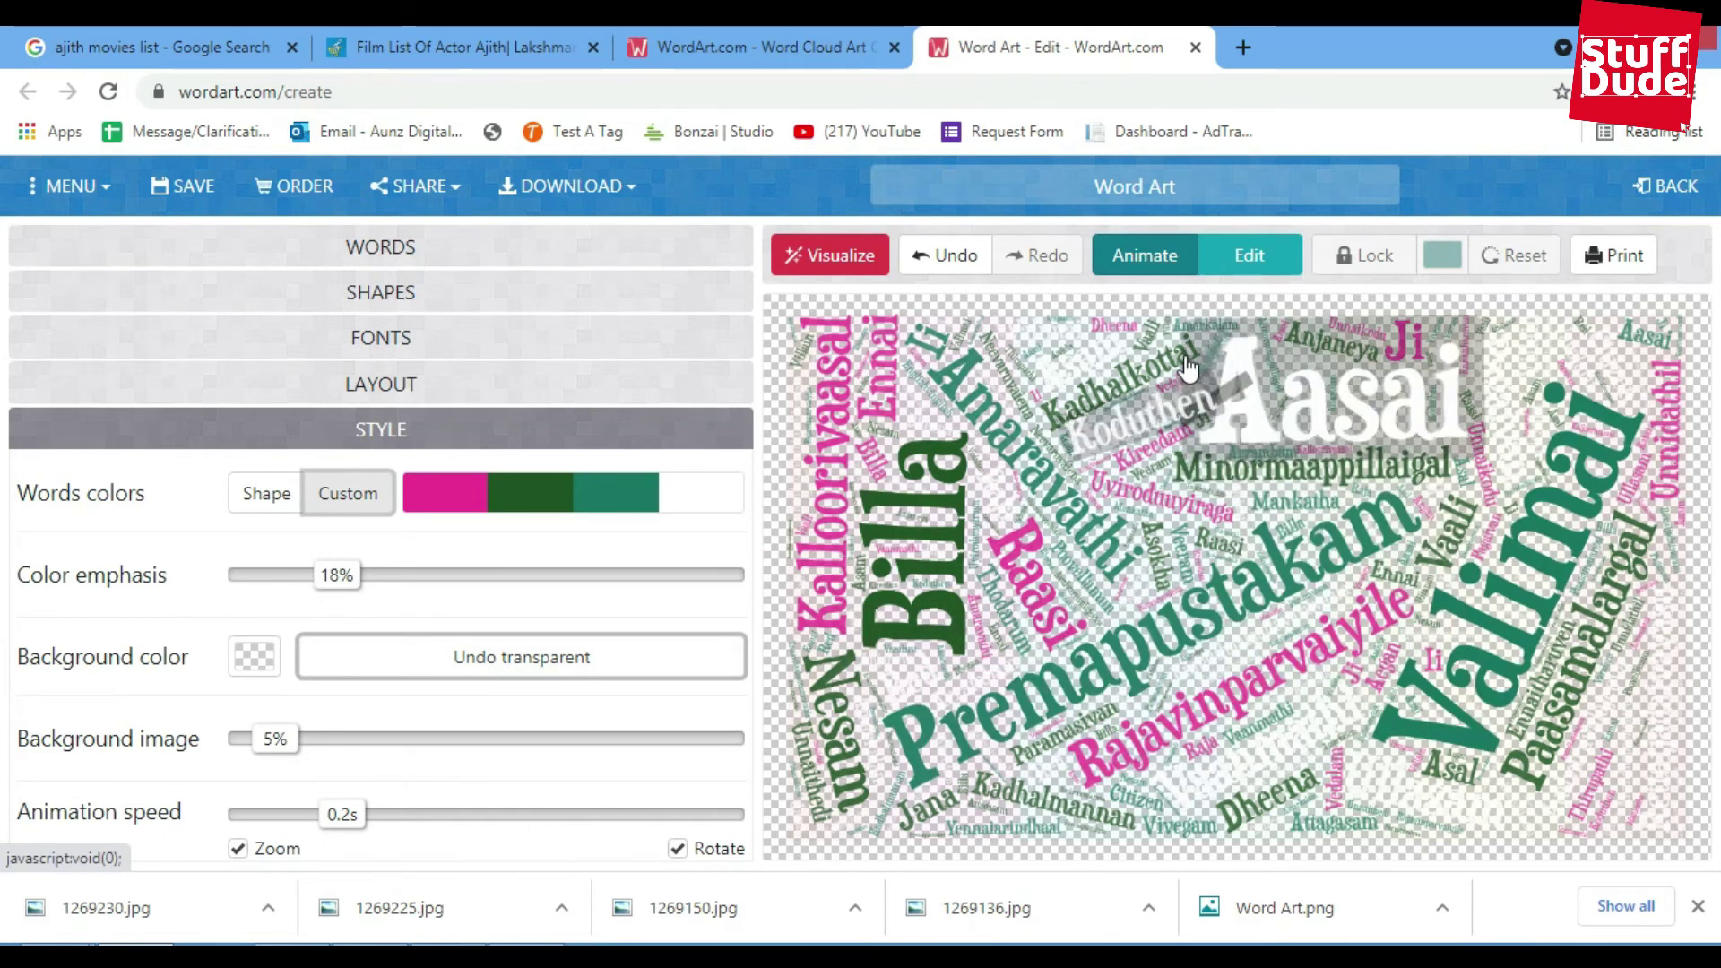
{"action": "left_click", "coordinate": [631, 194]}
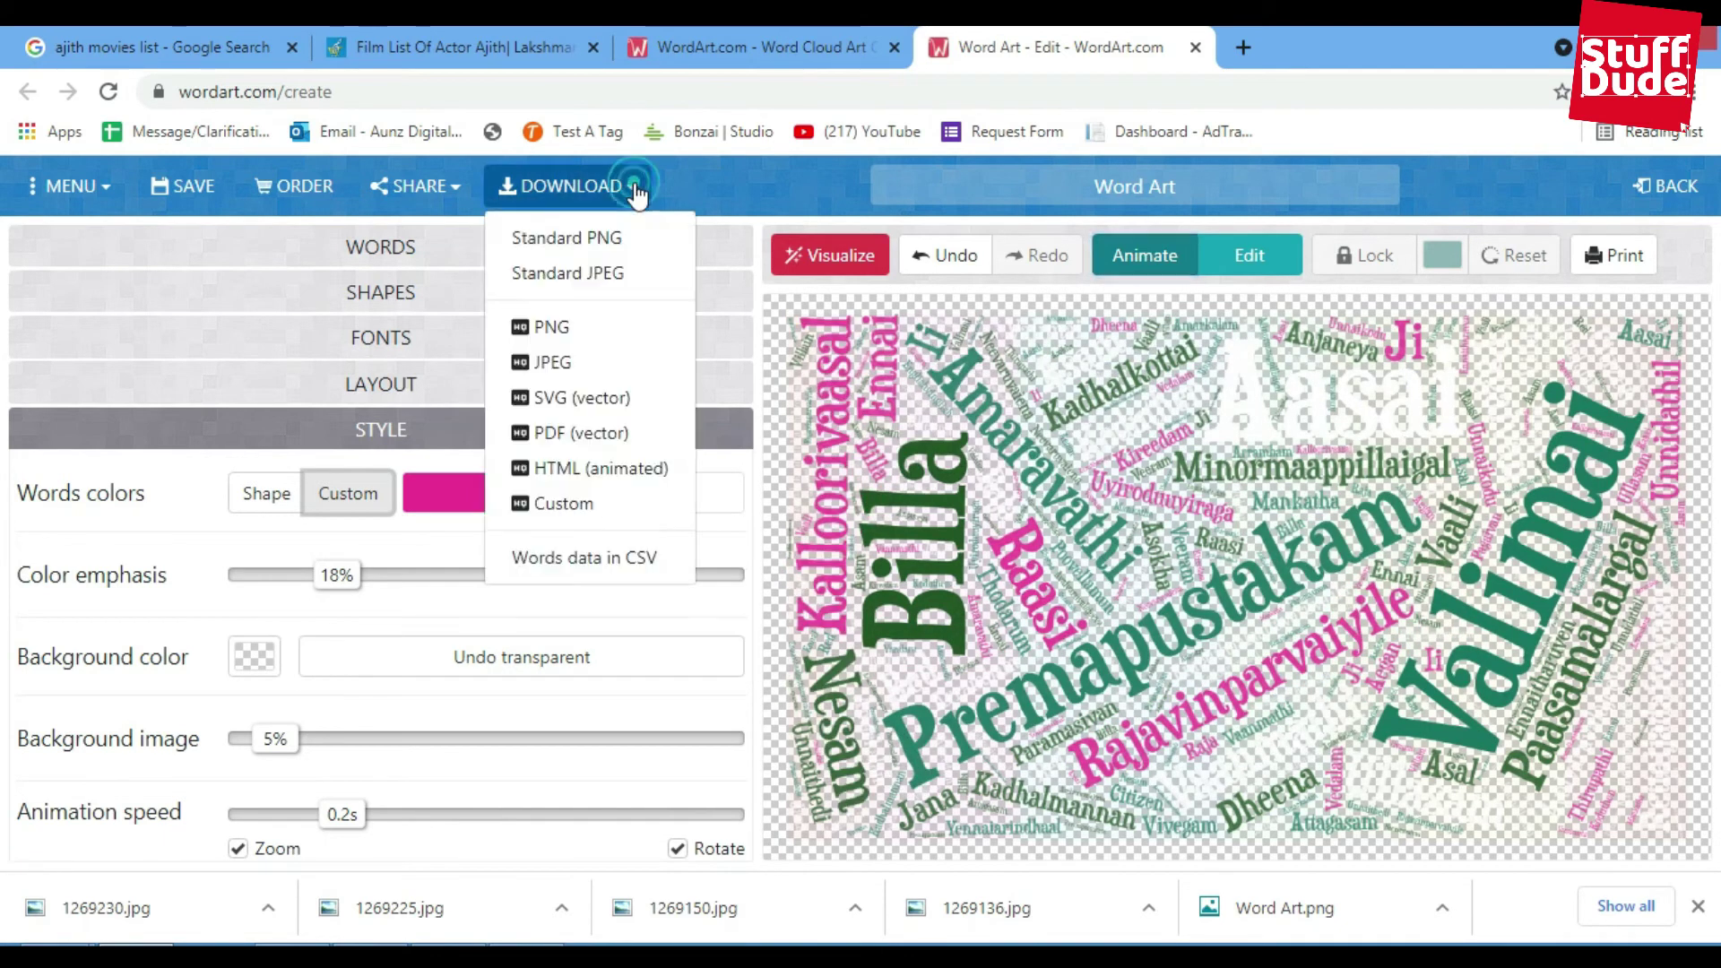
{"action": "left_click", "coordinate": [587, 333]}
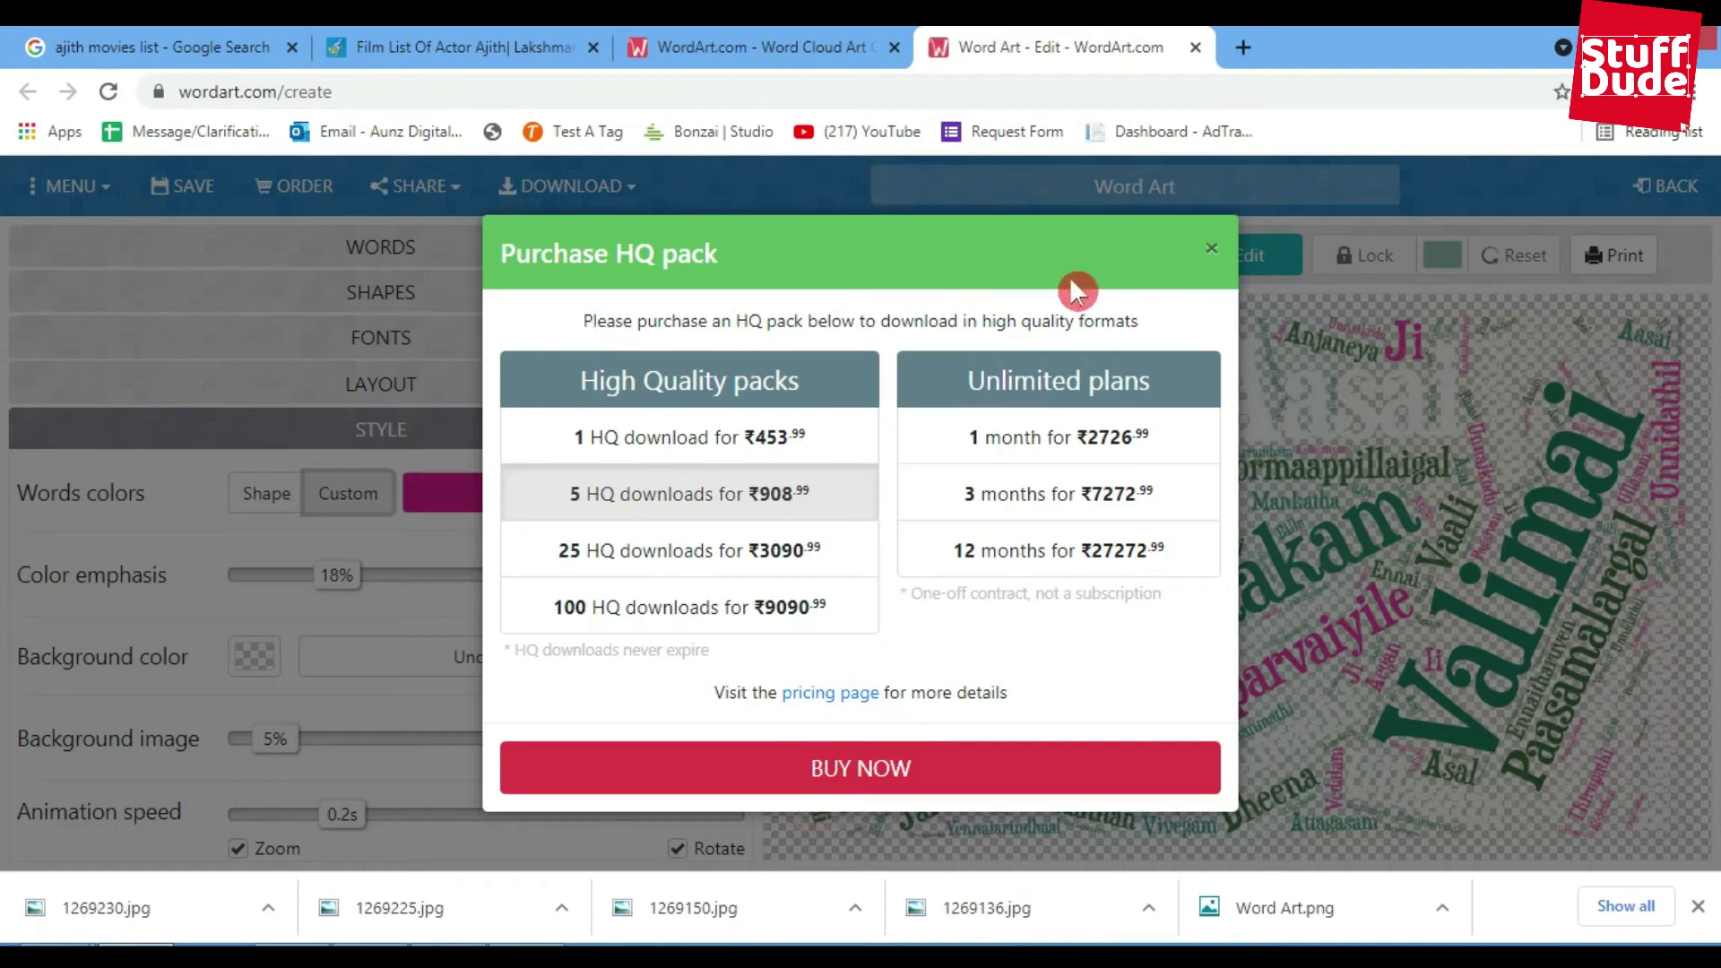
{"action": "left_click", "coordinate": [1219, 256]}
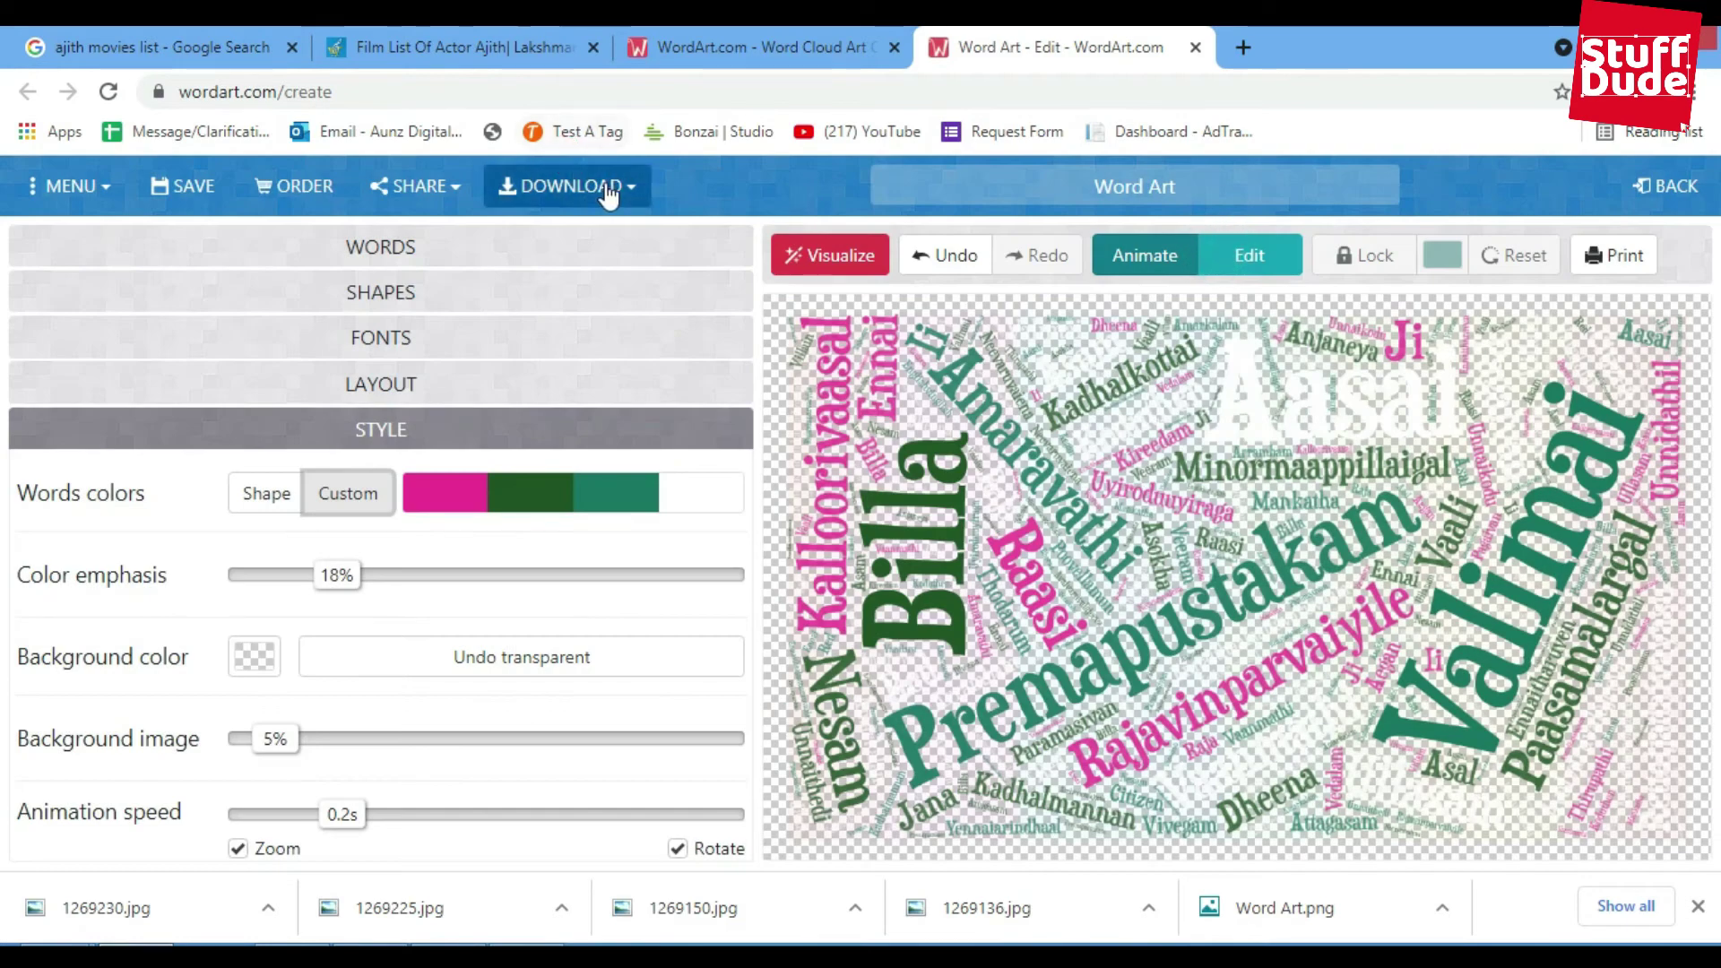
Step: Download the word cloud as a standard PNG and place Word Art.png into displace.psd in Photoshop
{"action": "left_click", "coordinate": [605, 189]}
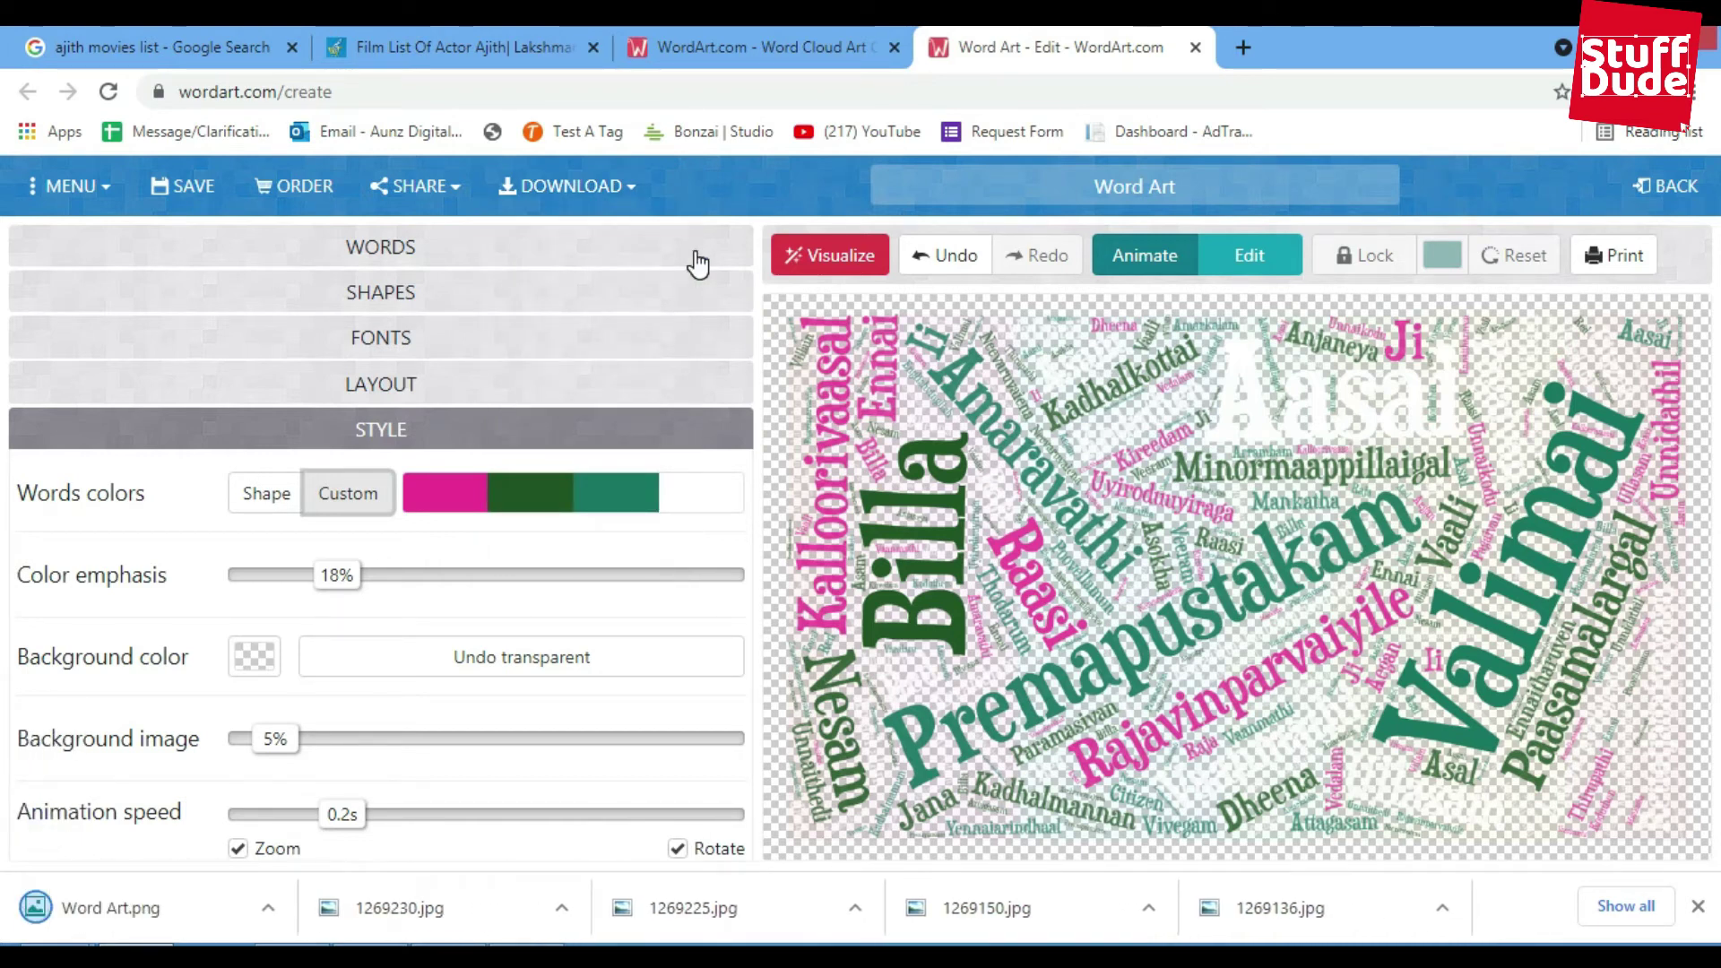
{"action": "left_click_drag", "start_coordinate": [90, 907], "coordinate": [676, 407]}
{"action": "key", "text": "alt+Tab"}
{"action": "key", "text": "Tab"}
{"action": "key", "text": "Tab"}
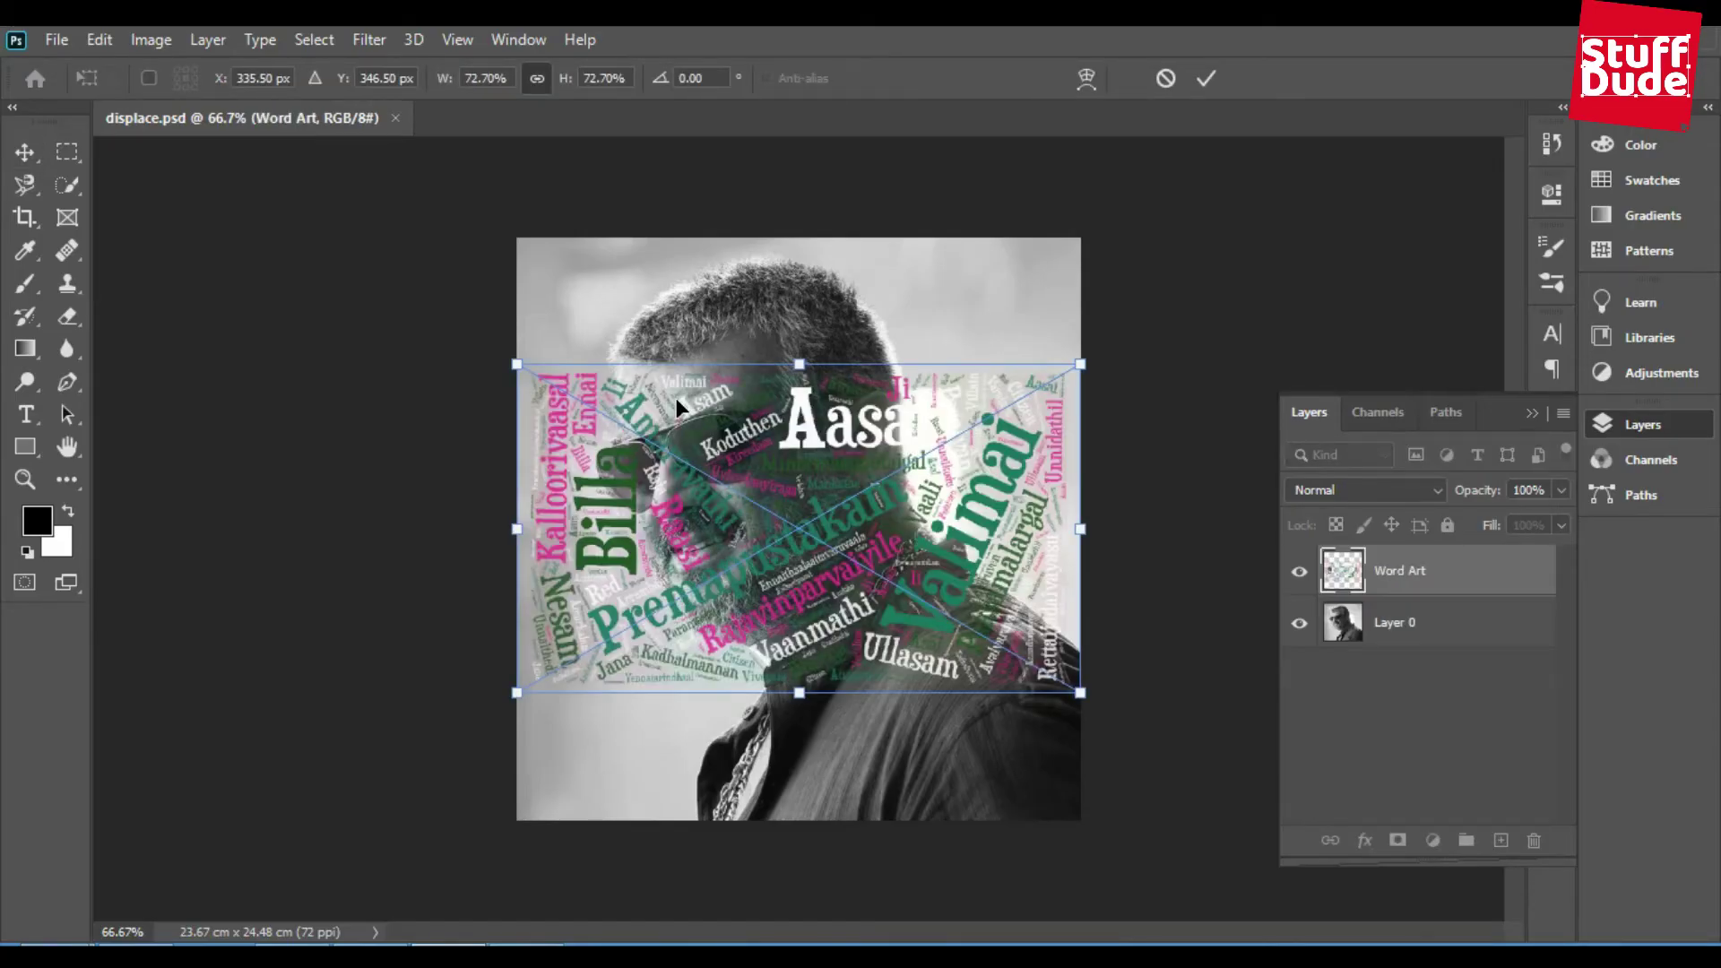
{"action": "key", "text": "Return"}
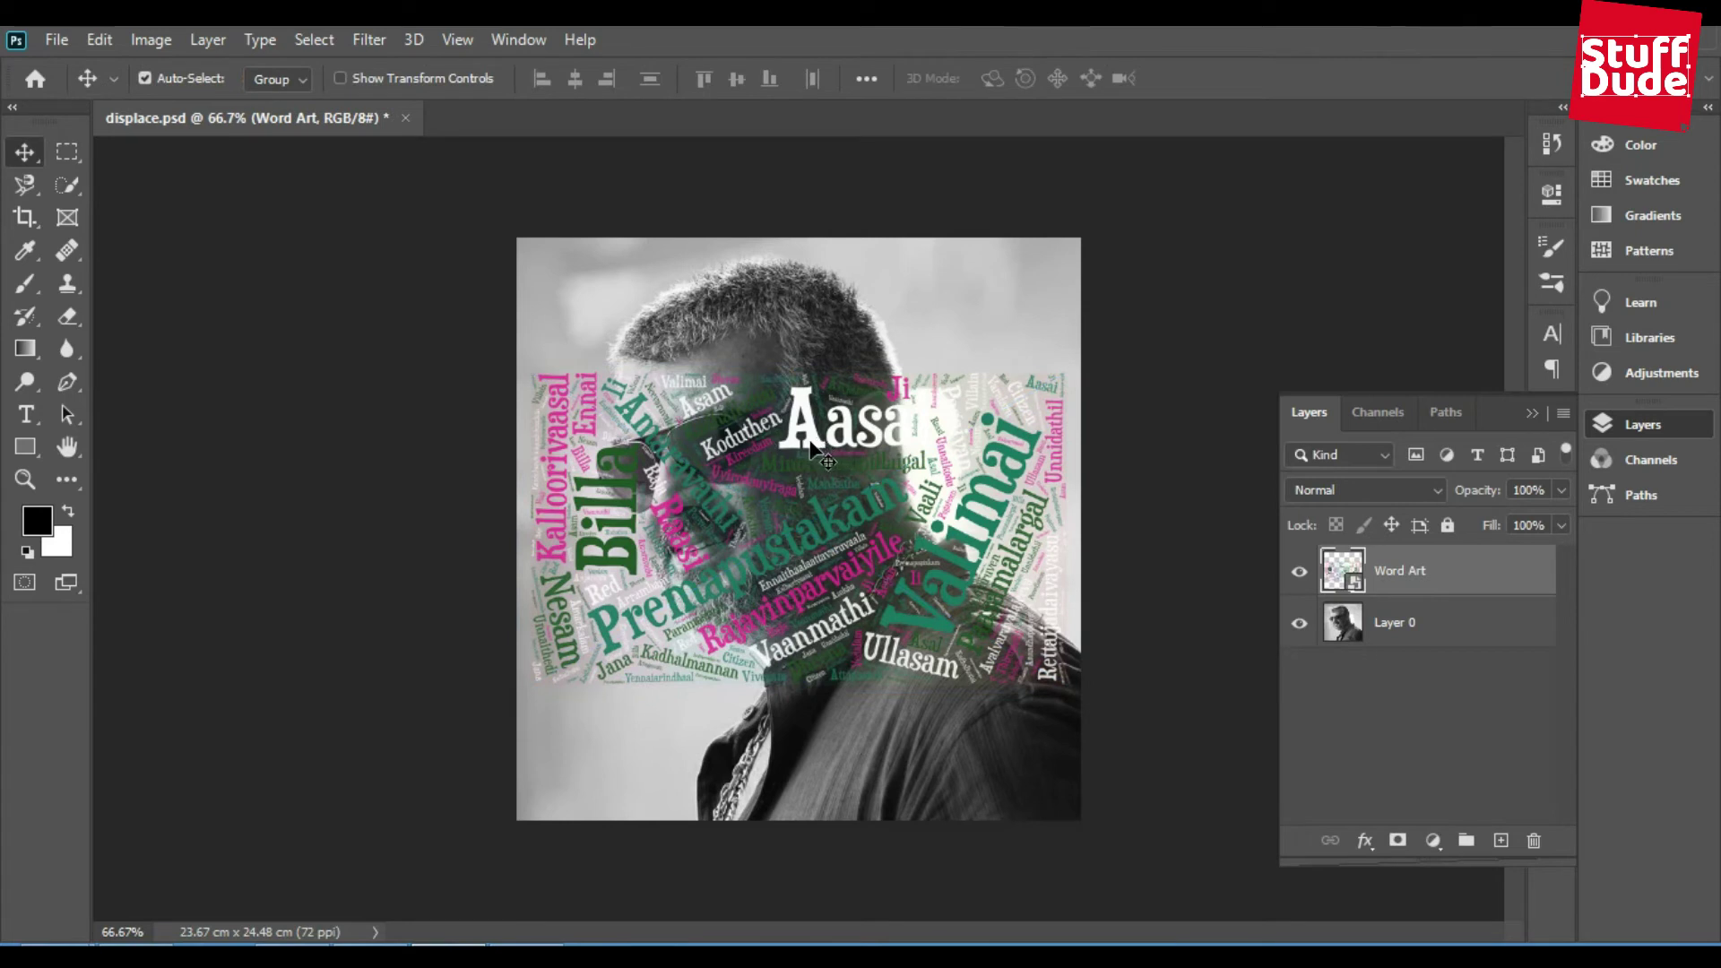
Step: Move the Word Art layer to the top edge of the photo and scale it up slightly
{"action": "left_click_drag", "start_coordinate": [811, 441], "coordinate": [818, 320]}
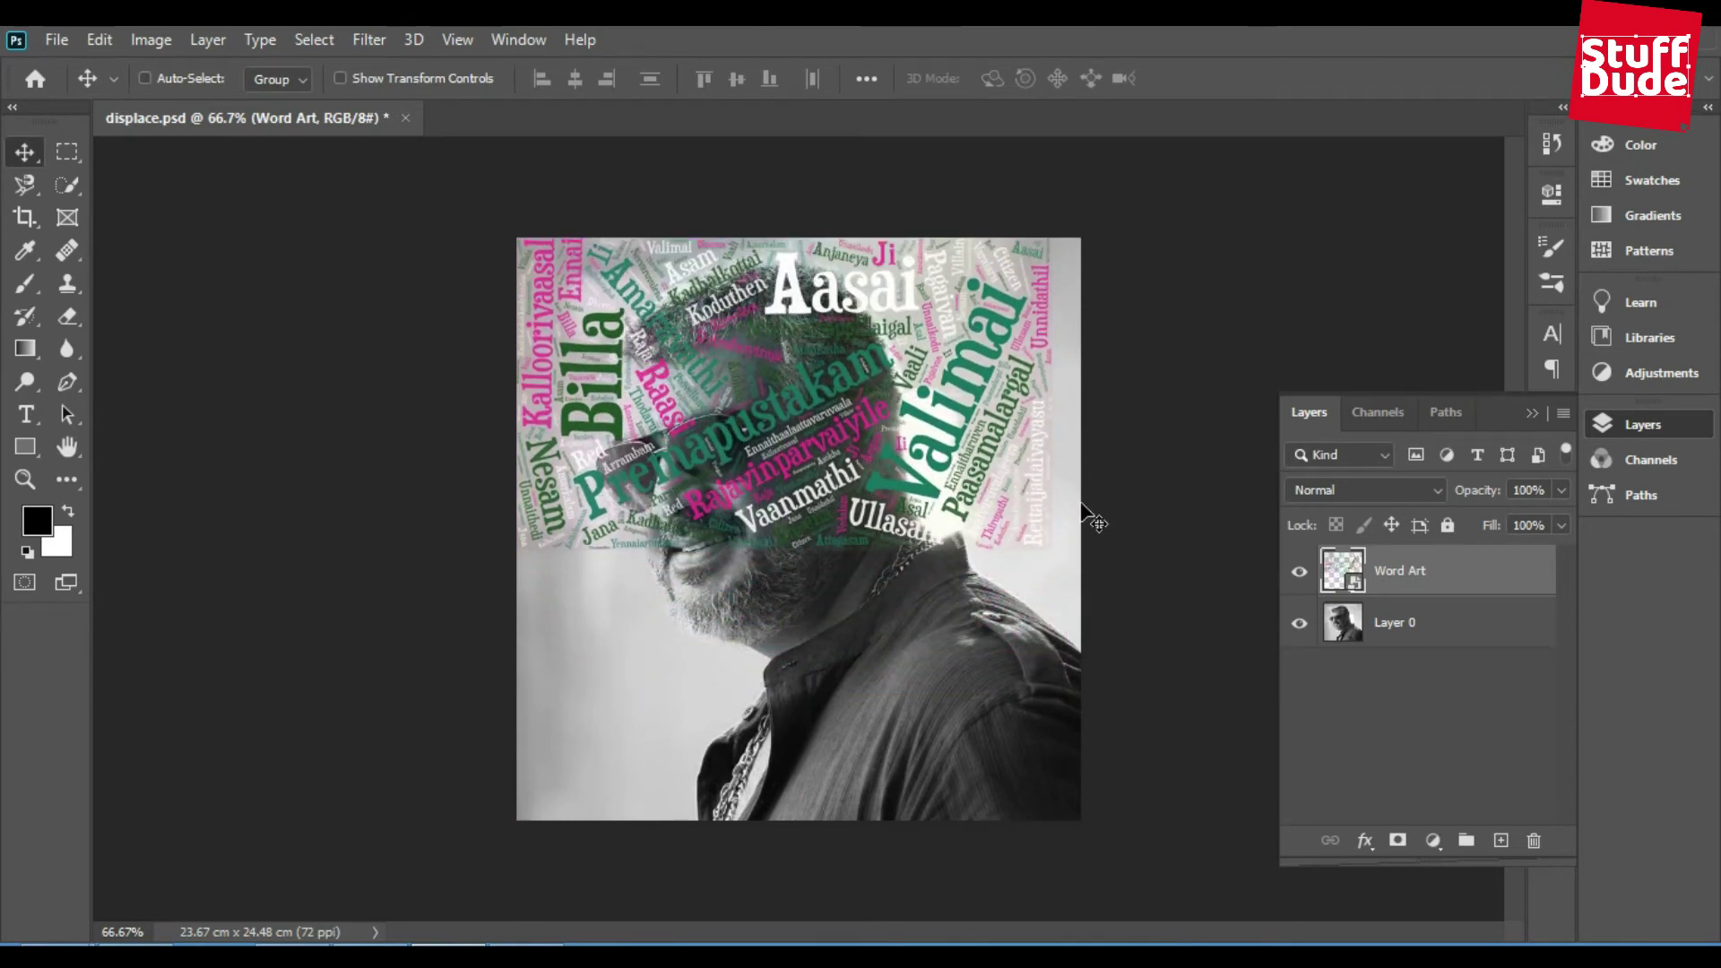
{"action": "key", "text": "ctrl+t"}
{"action": "left_click_drag", "start_coordinate": [1064, 557], "coordinate": [1074, 550]}
{"action": "key", "text": "Return"}
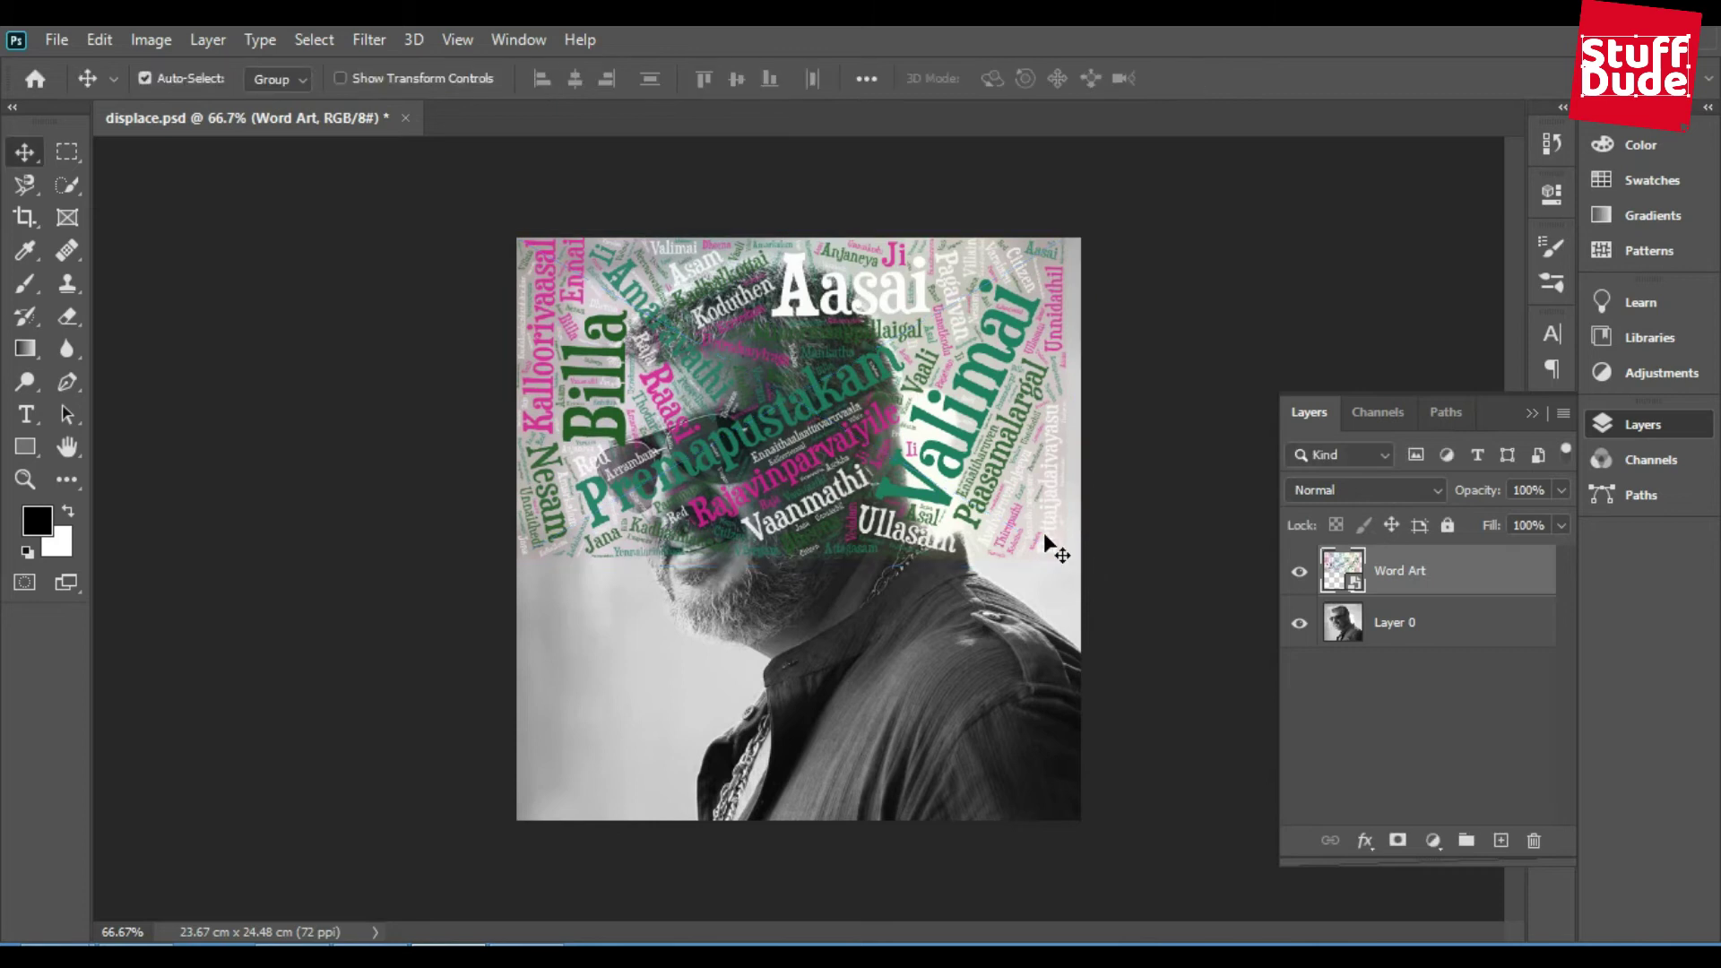
Step: Duplicate the Word Art layer below the original, then scale and reposition both layers together to fit the canvas height
{"action": "left_click_drag", "start_coordinate": [825, 401], "coordinate": [806, 708]}
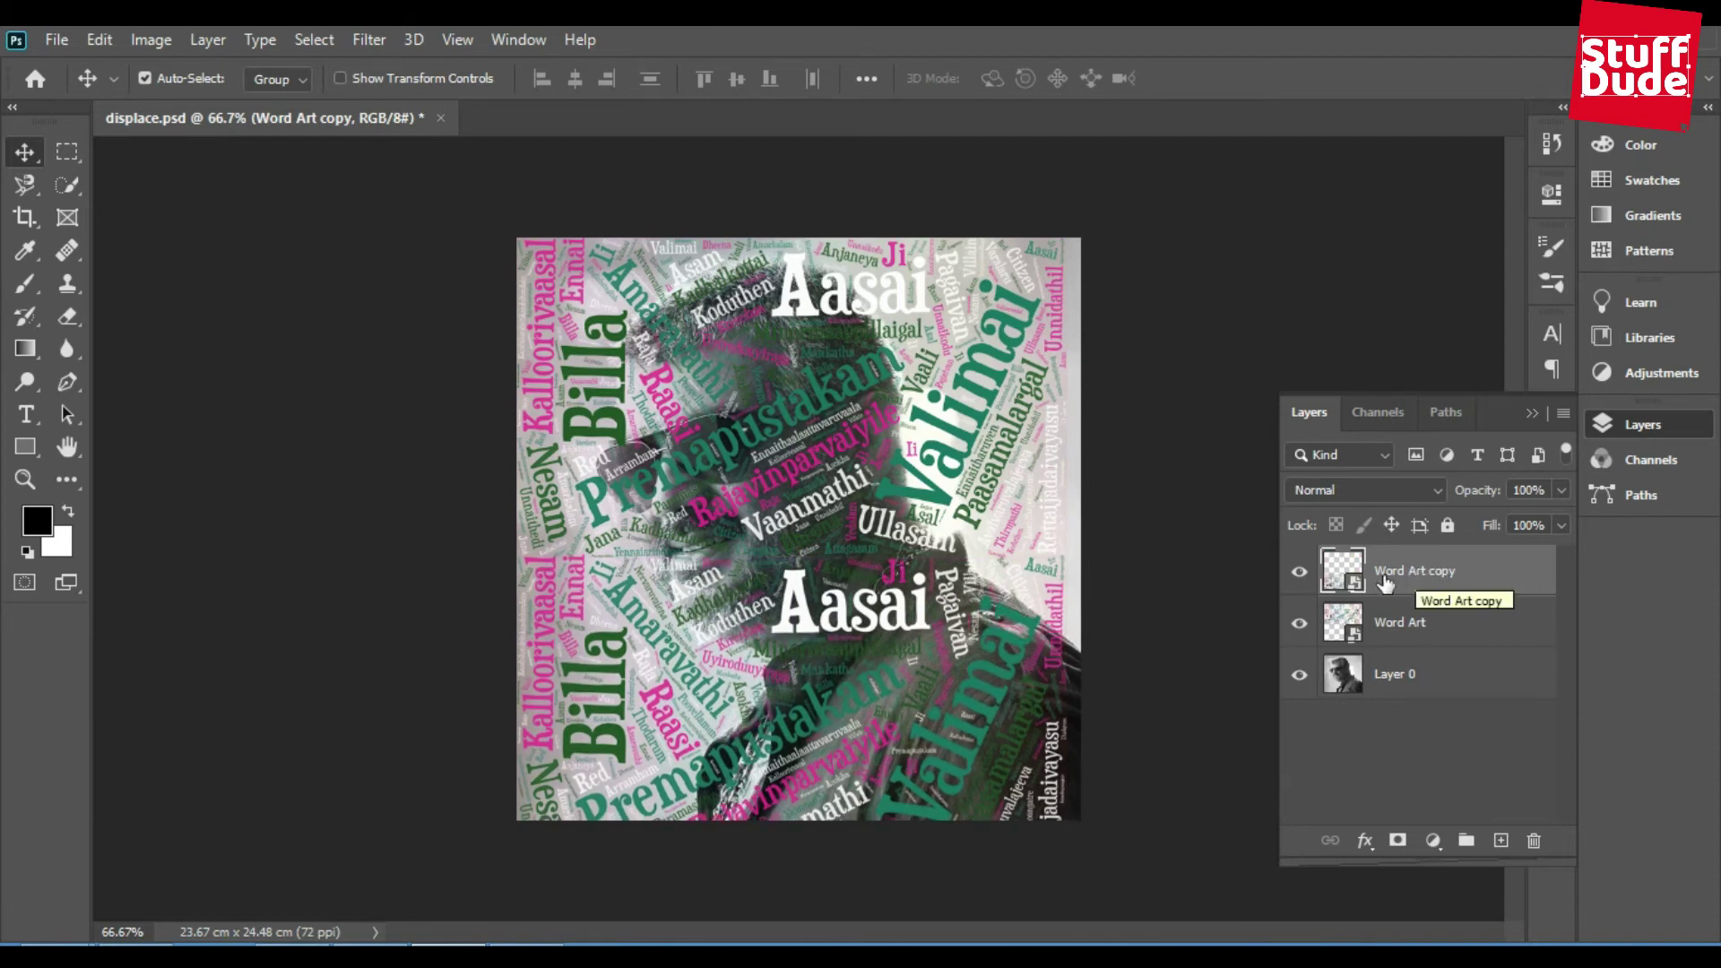
{"action": "left_click", "coordinate": [1394, 621], "text": "ctrl"}
{"action": "key", "text": "ctrl+t"}
{"action": "left_click_drag", "start_coordinate": [1064, 874], "coordinate": [1029, 806]}
{"action": "left_click_drag", "start_coordinate": [913, 708], "coordinate": [924, 709]}
{"action": "key", "text": "Return"}
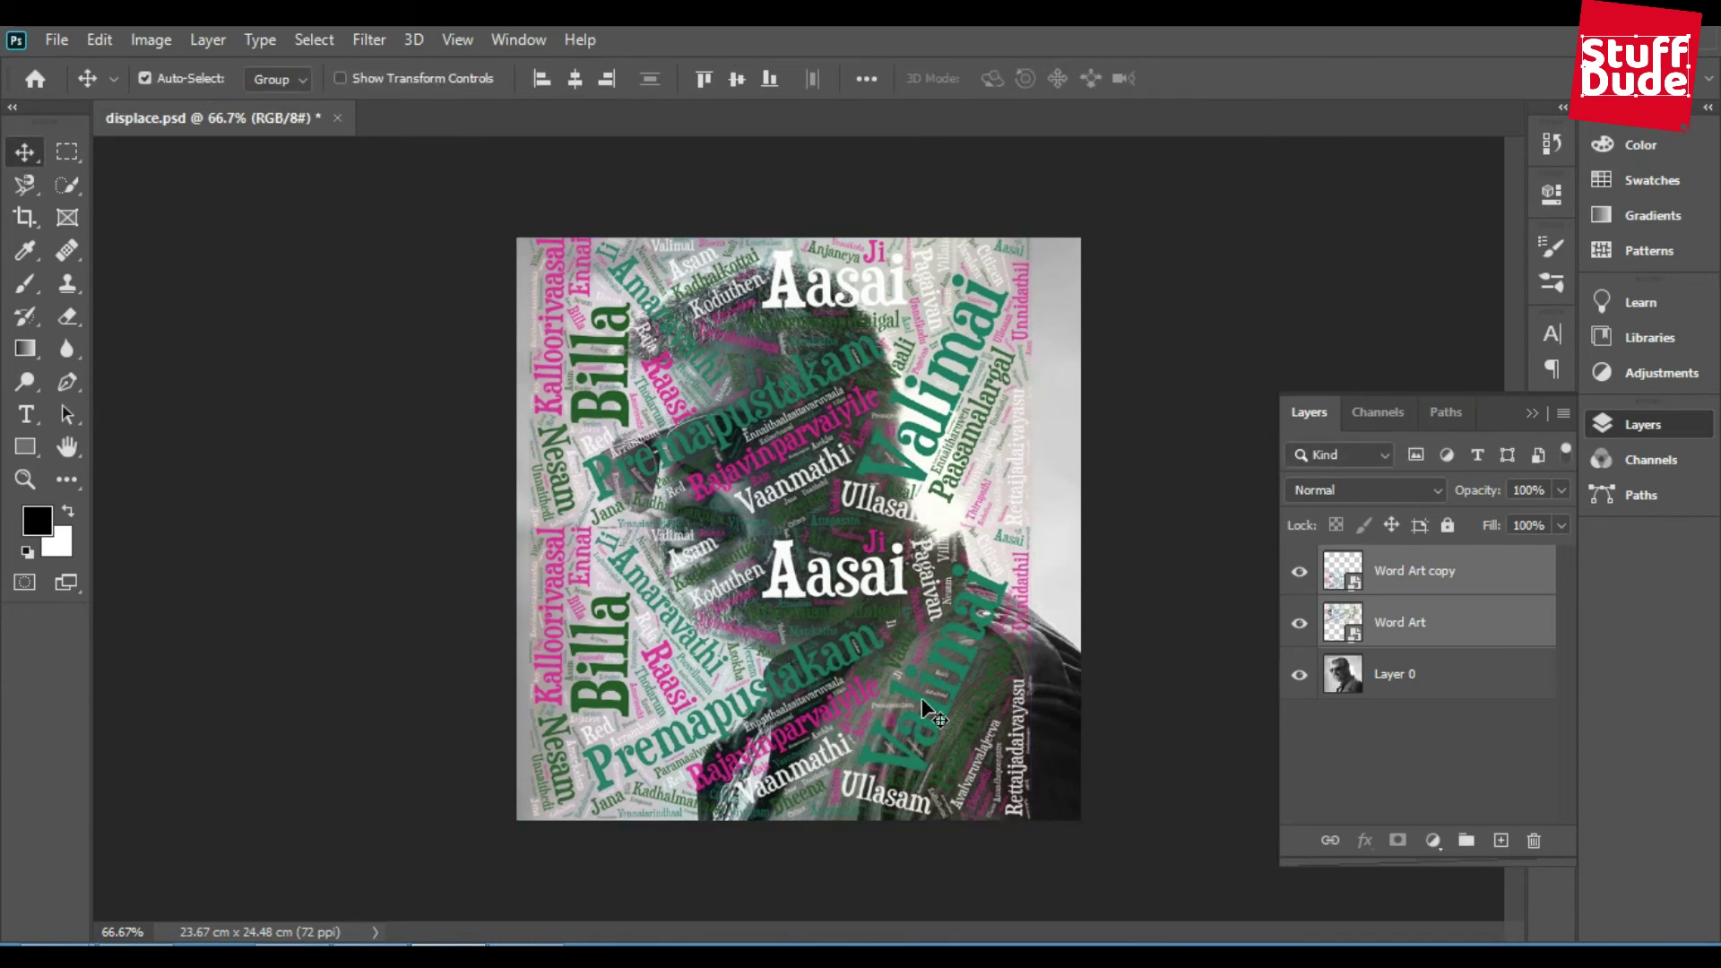
Step: Crop the image to the area covered by the word art, about 21.1 cm wide at full height, and deselect
{"action": "left_click", "coordinate": [67, 151]}
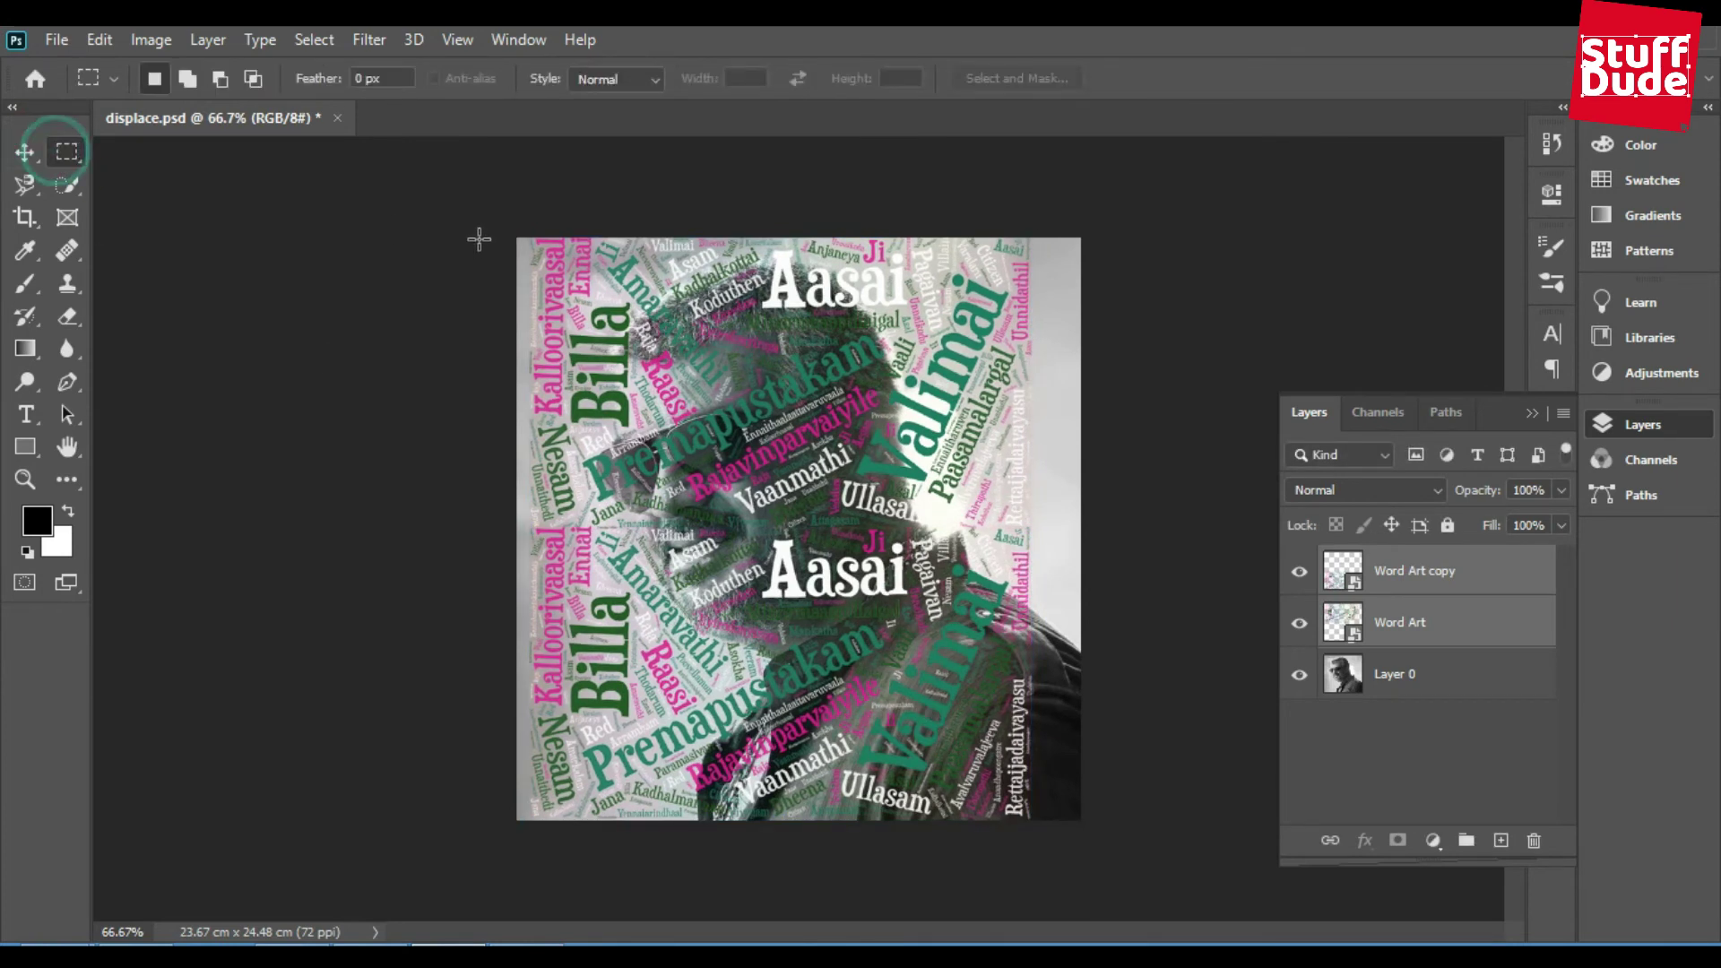
{"action": "left_click_drag", "start_coordinate": [527, 236], "coordinate": [1029, 895]}
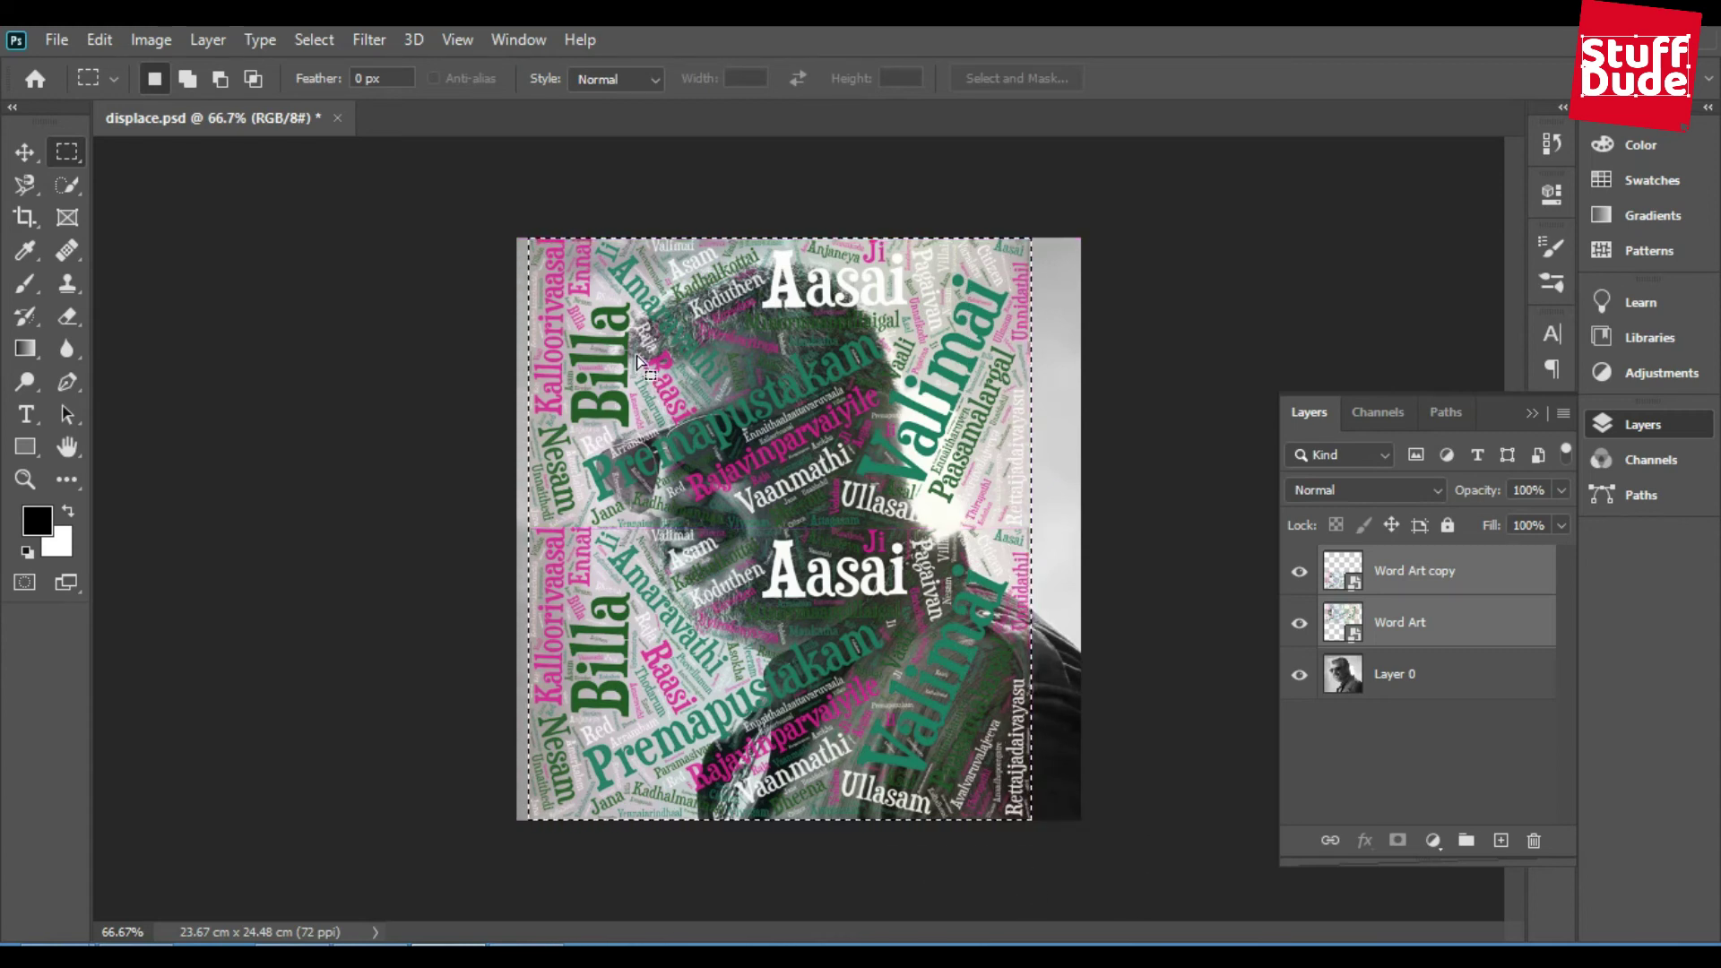
{"action": "left_click", "coordinate": [170, 41]}
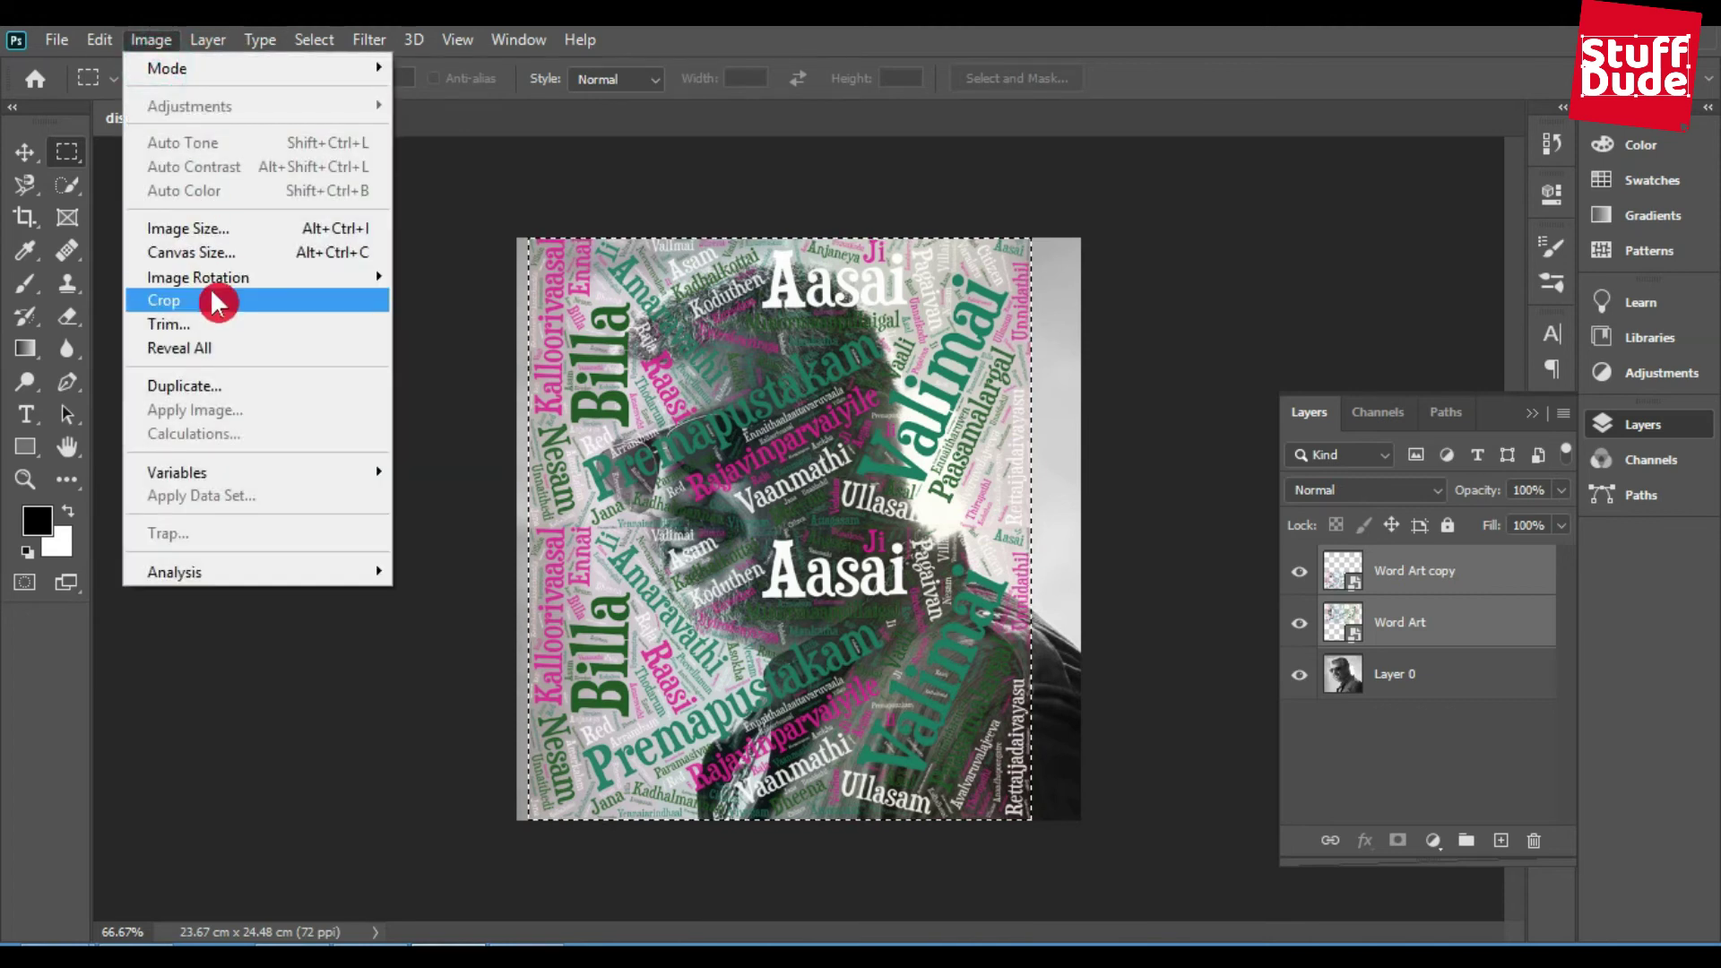
{"action": "left_click", "coordinate": [169, 298]}
{"action": "key", "text": "ctrl+d"}
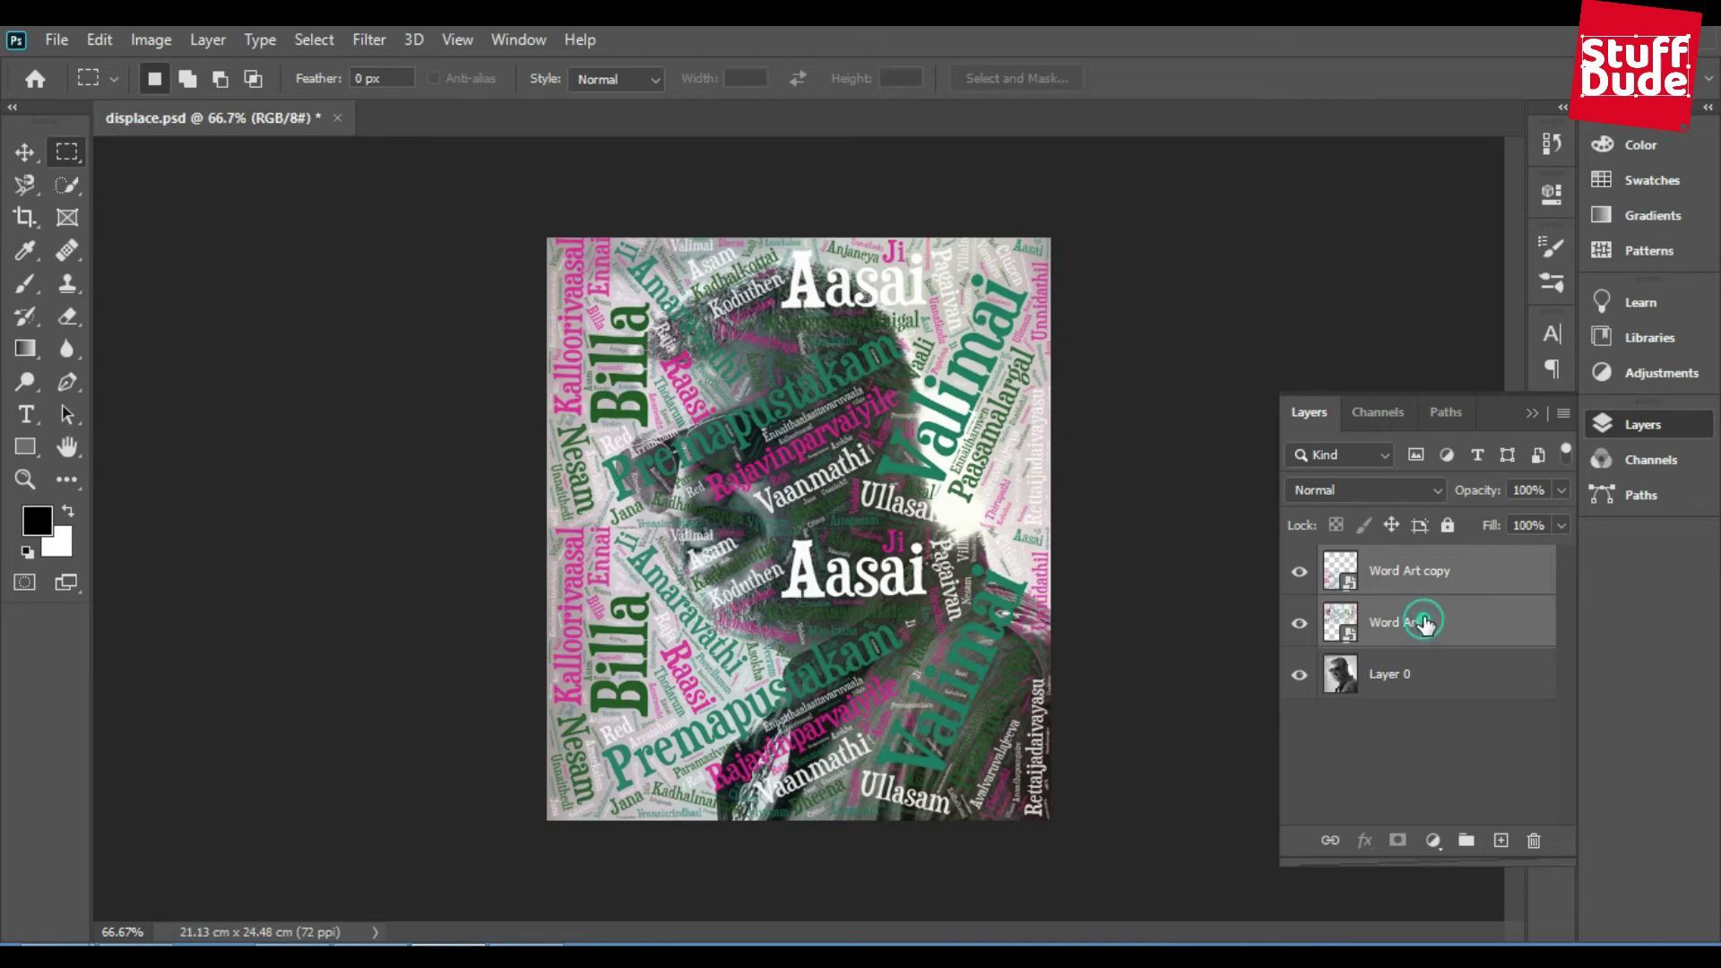
Step: Try merging the two Word Art layers into one, and undo the merge
{"action": "left_click", "coordinate": [1423, 622]}
{"action": "left_click", "coordinate": [1407, 578], "text": "shift"}
{"action": "right_click", "coordinate": [1409, 580]}
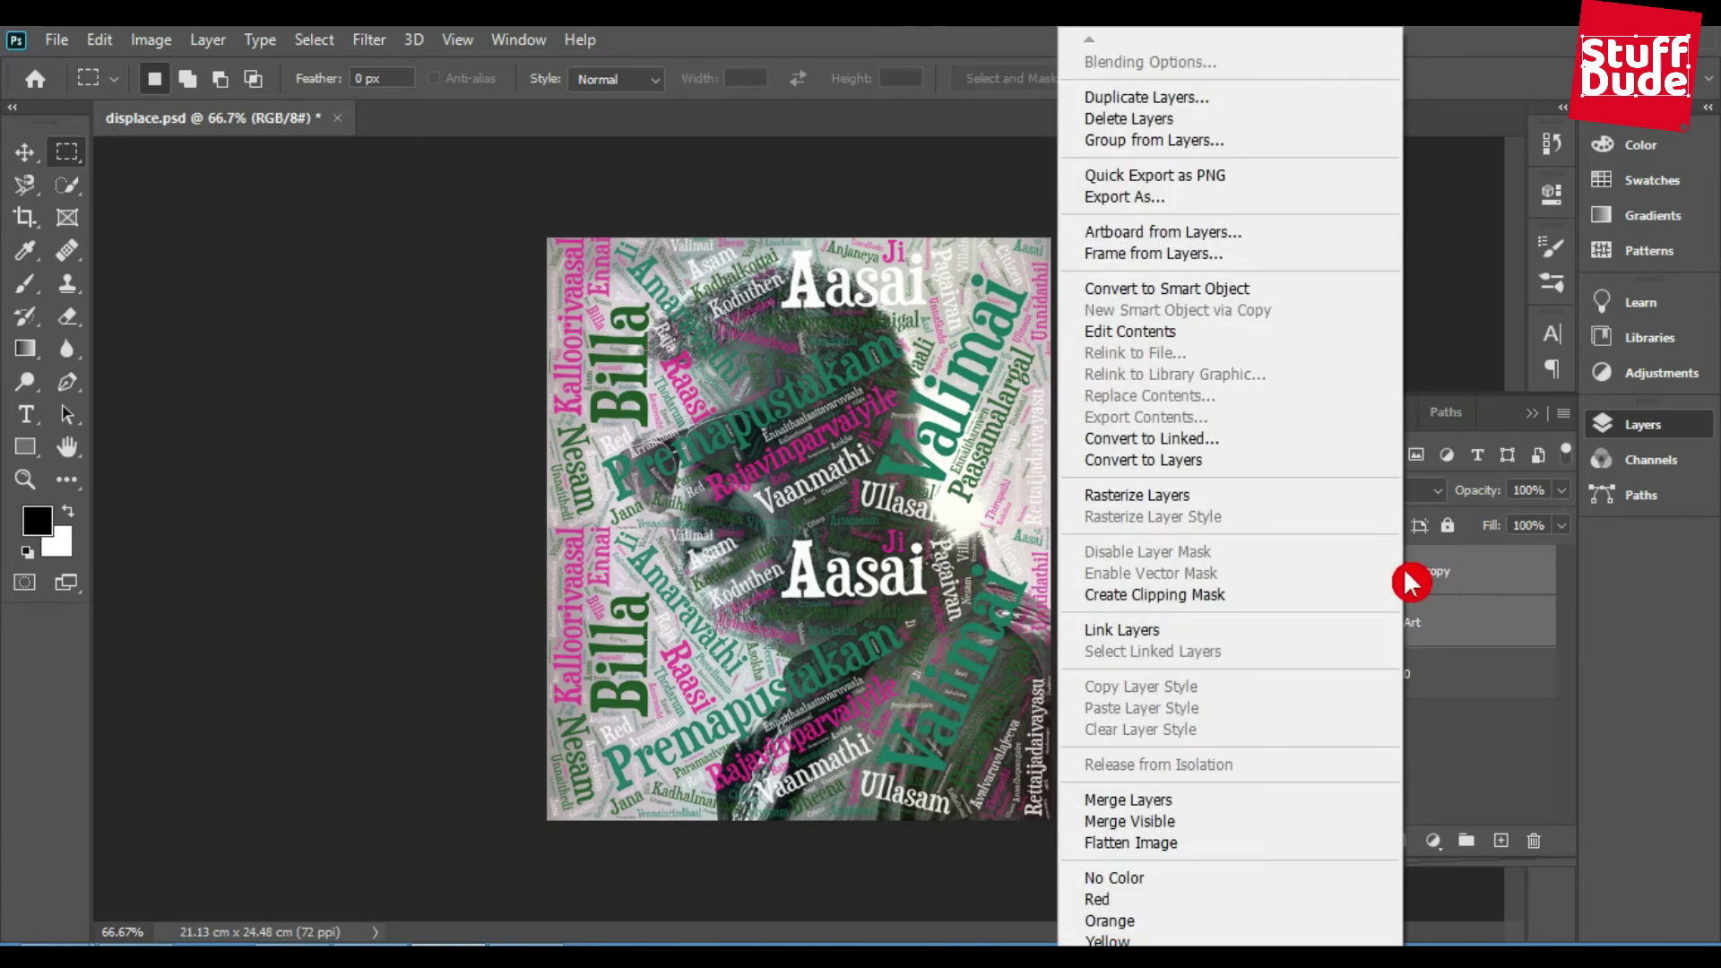
{"action": "left_click", "coordinate": [1221, 798]}
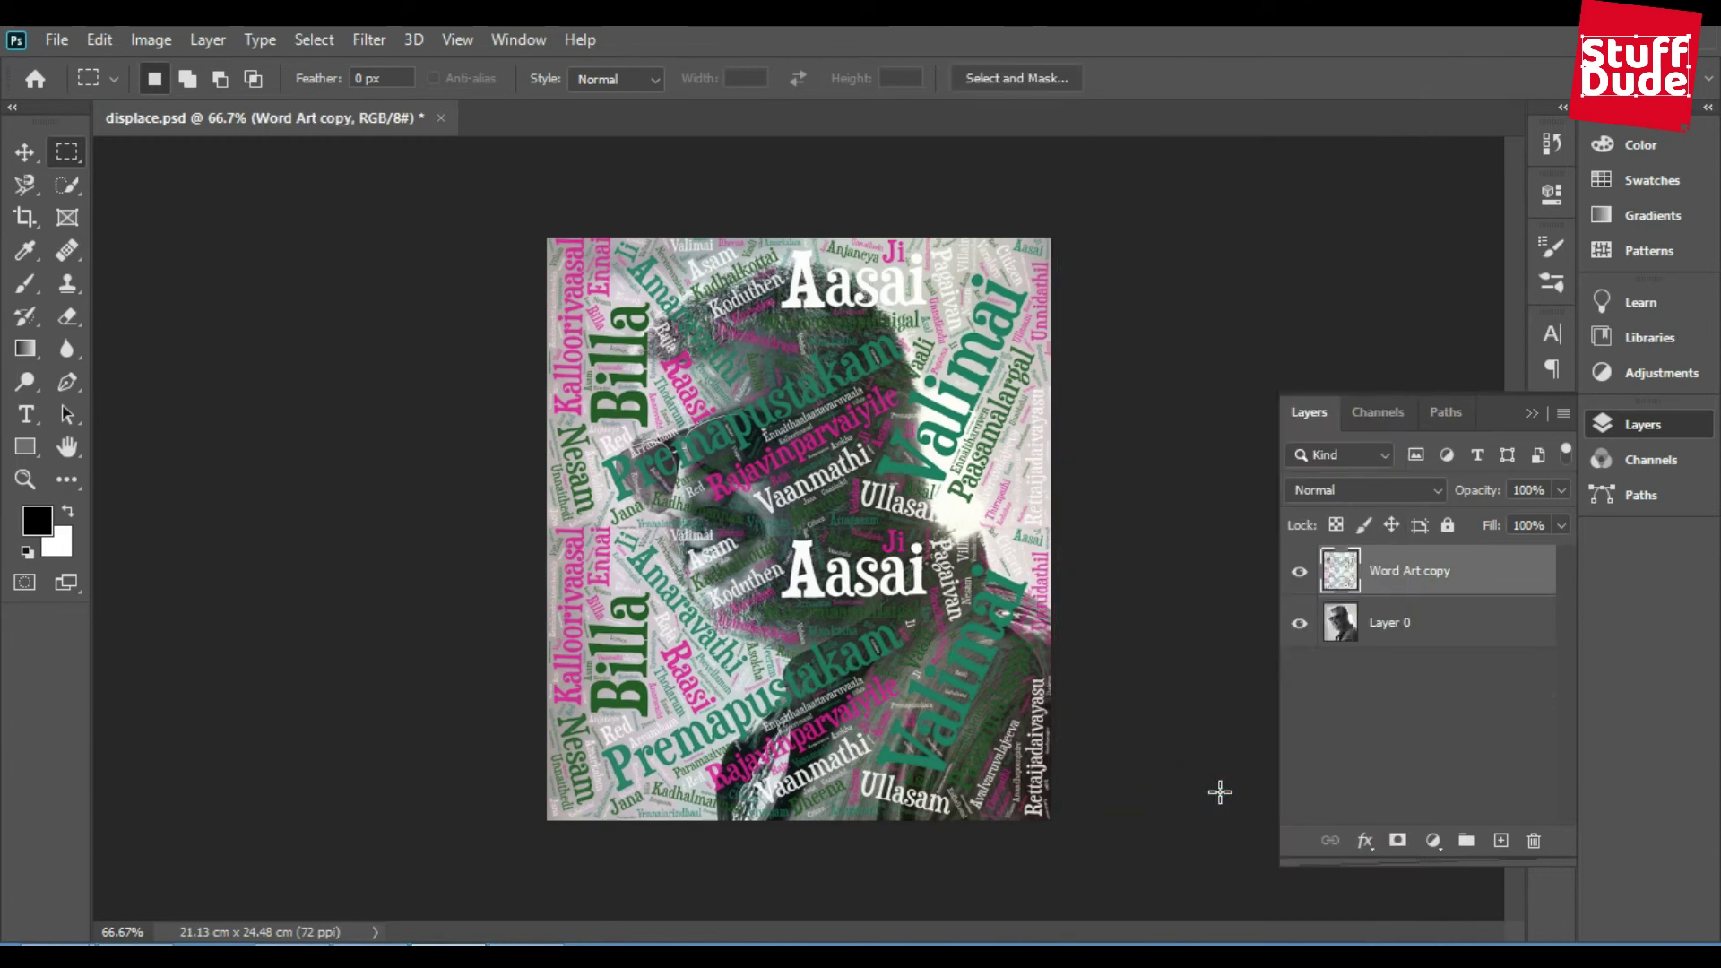
{"action": "key", "text": "ctrl+z"}
Step: Convert the two Word Art layers into one smart object and move it below the photo in Layer 0
{"action": "right_click", "coordinate": [1428, 583]}
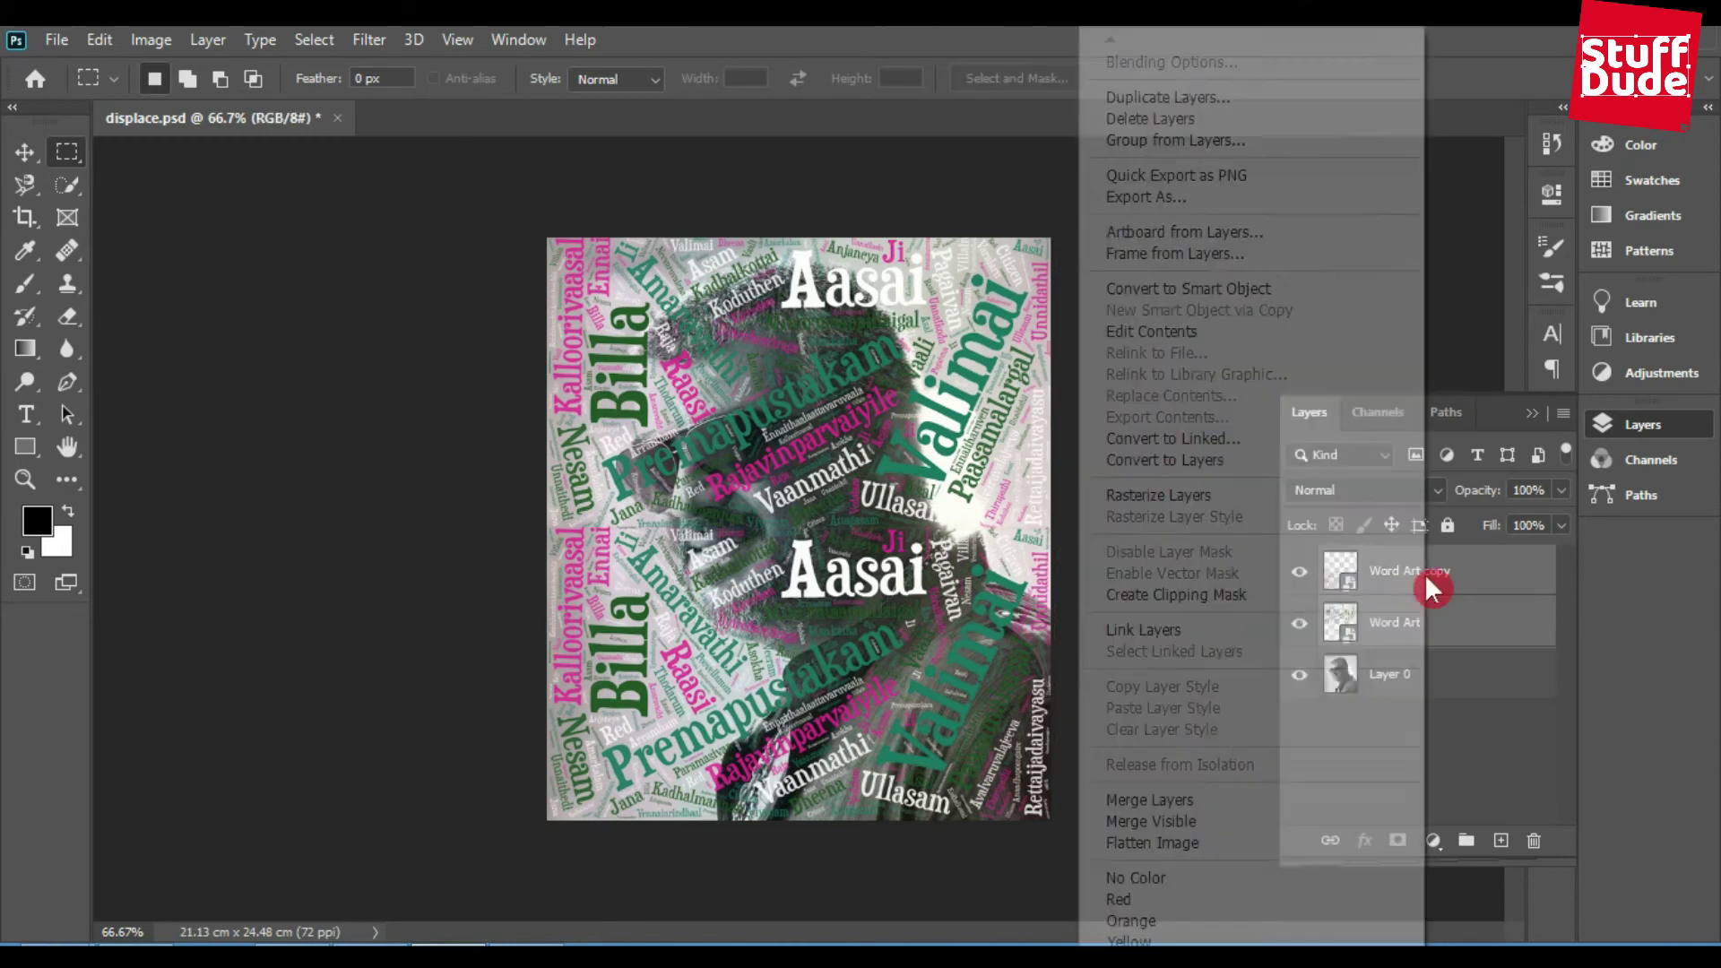
{"action": "left_click", "coordinate": [1210, 288]}
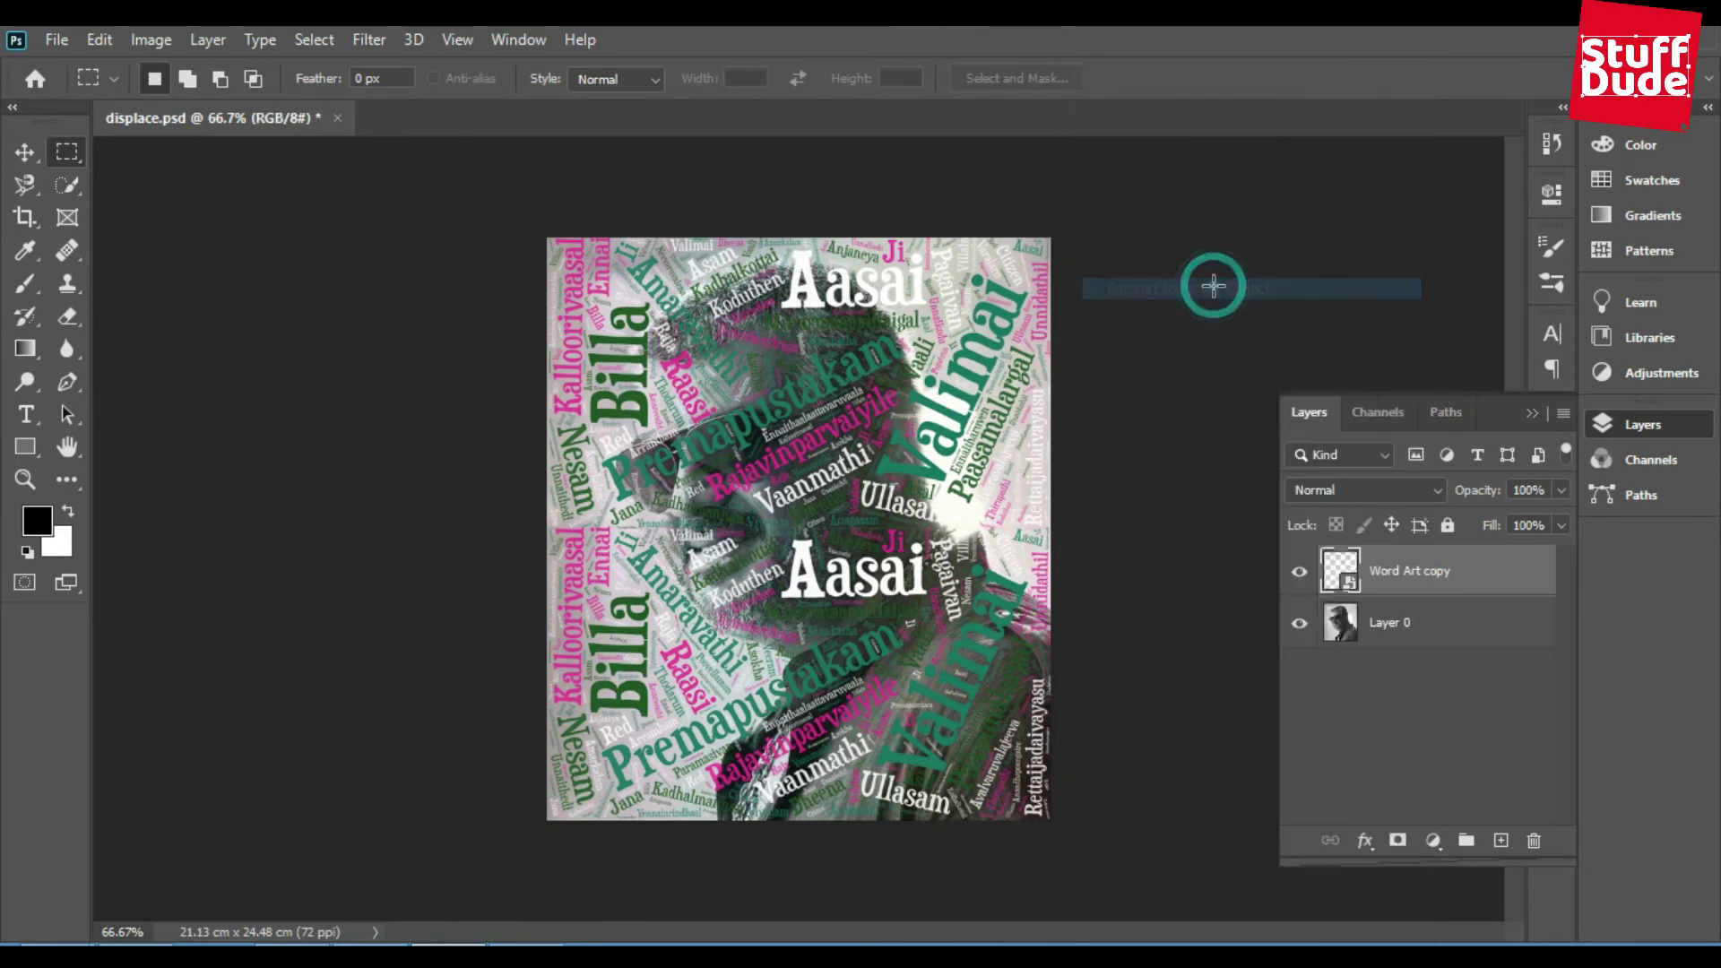
{"action": "left_click_drag", "start_coordinate": [1417, 577], "coordinate": [1434, 677]}
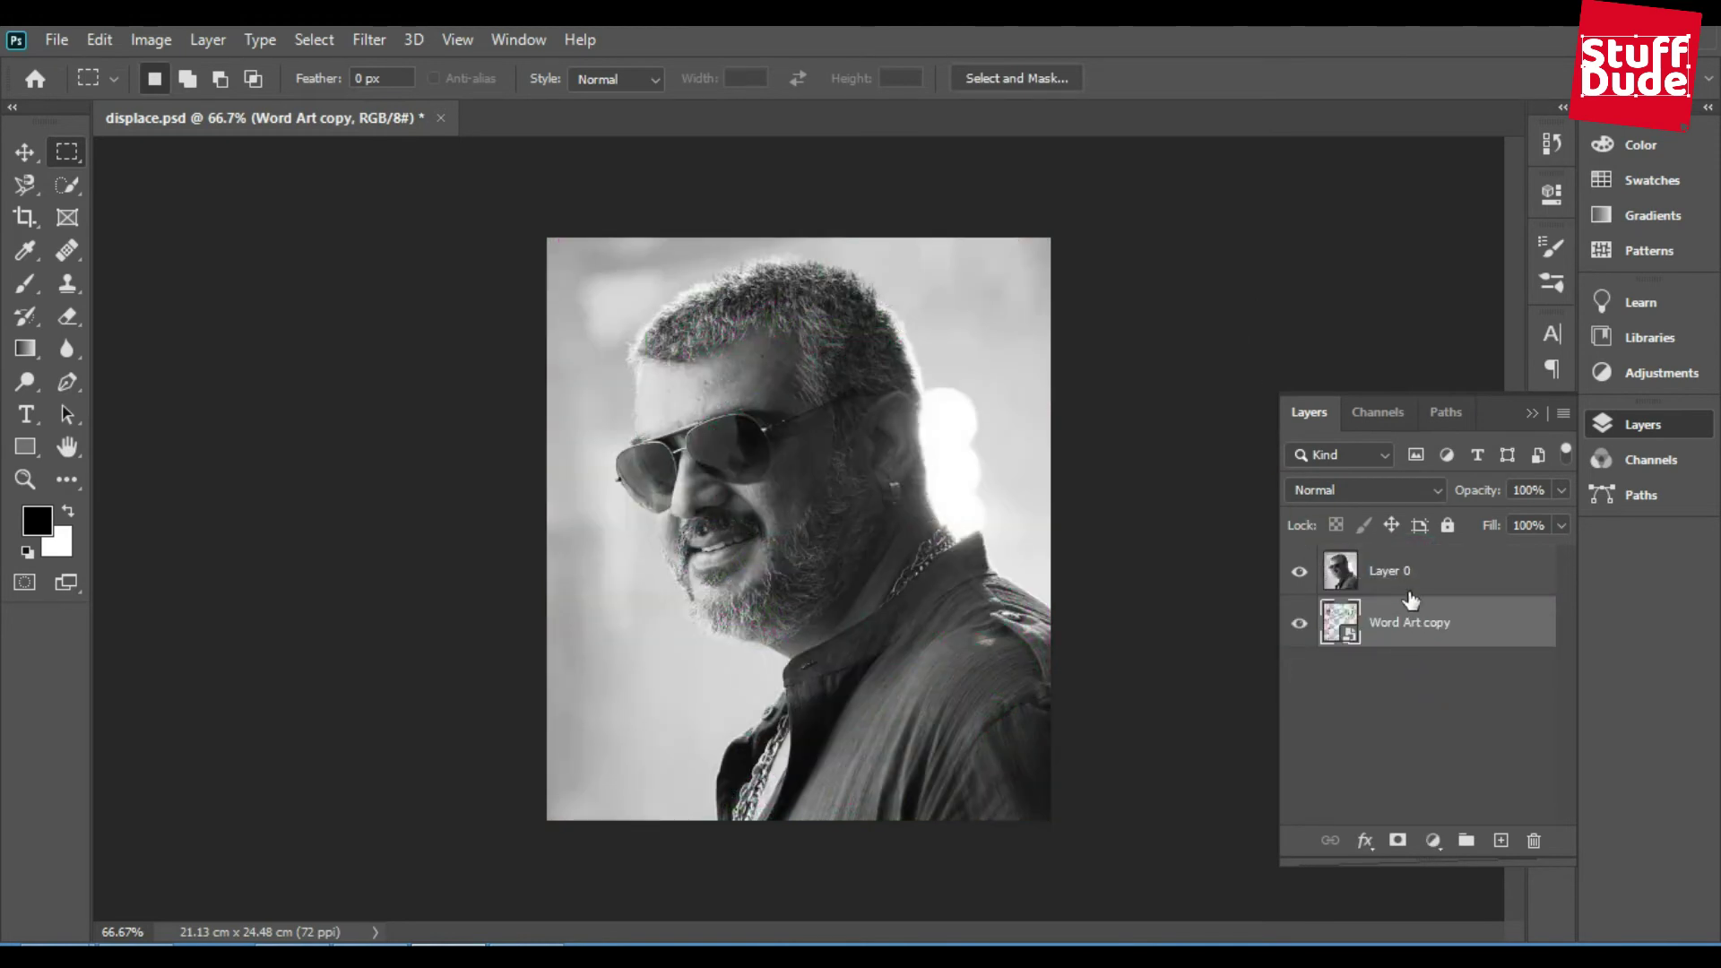
Step: Create a clipping mask so the photo in Layer 0 is clipped to the word art layer
{"action": "left_click", "coordinate": [1403, 578]}
{"action": "right_click", "coordinate": [1402, 577]}
{"action": "left_click", "coordinate": [1255, 508]}
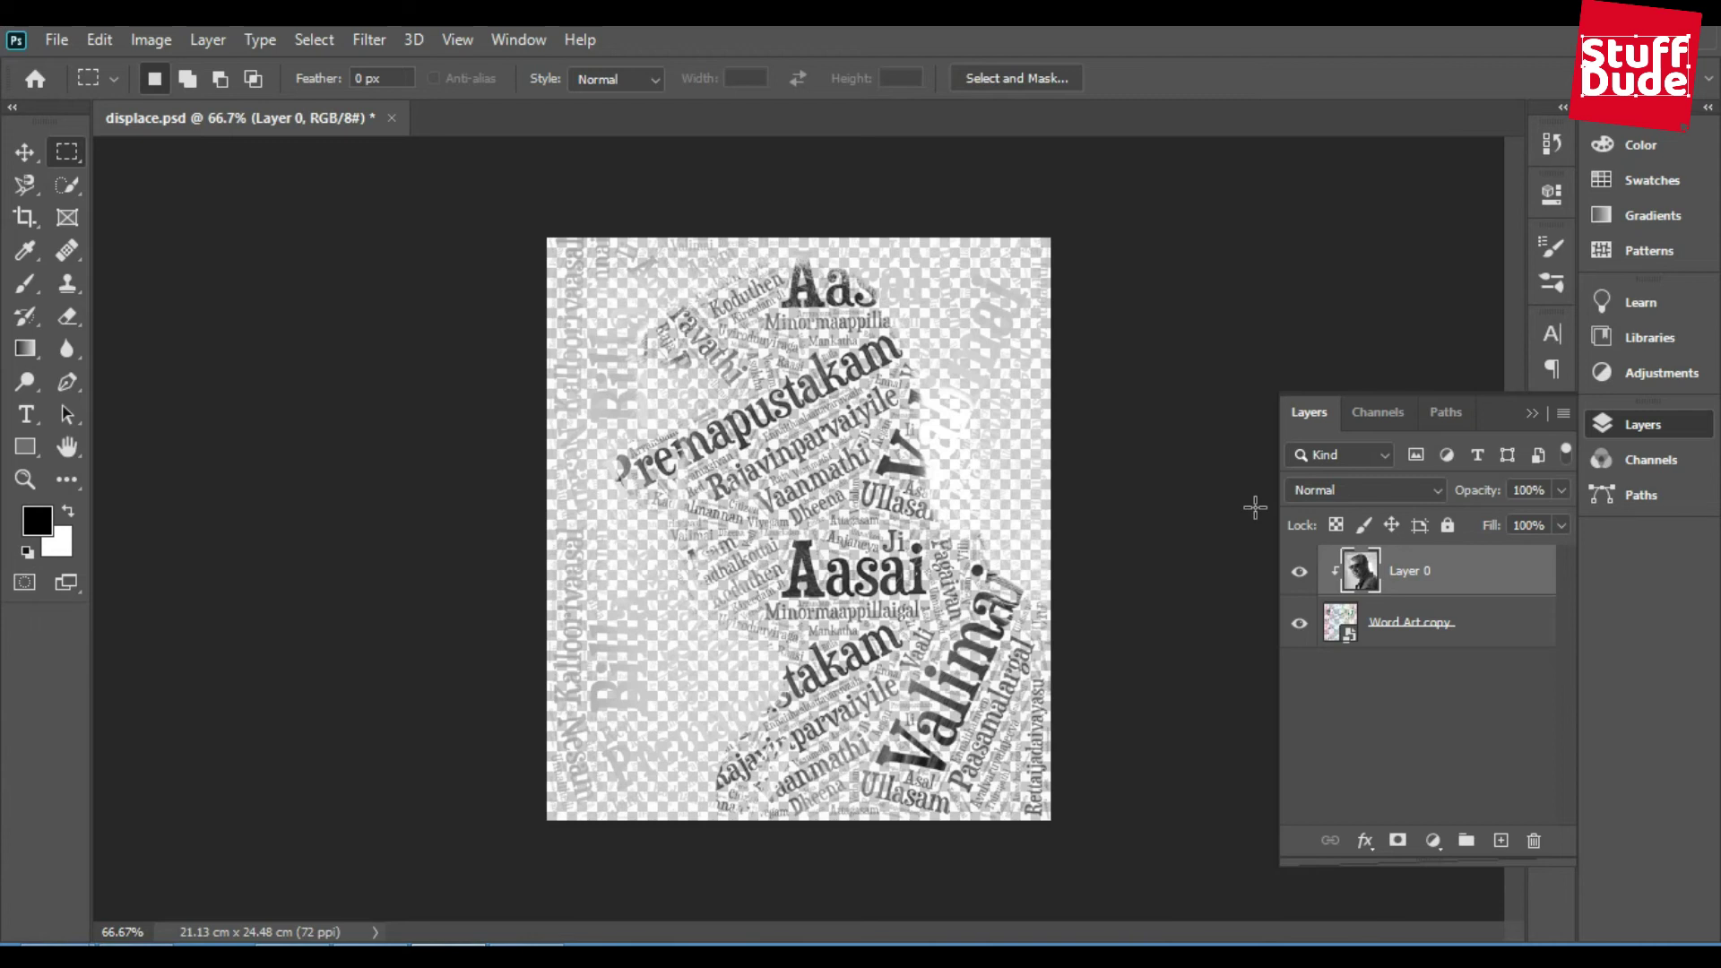
Step: Add a new layer at the bottom of the layer stack and fill it with black
{"action": "left_click", "coordinate": [1497, 839]}
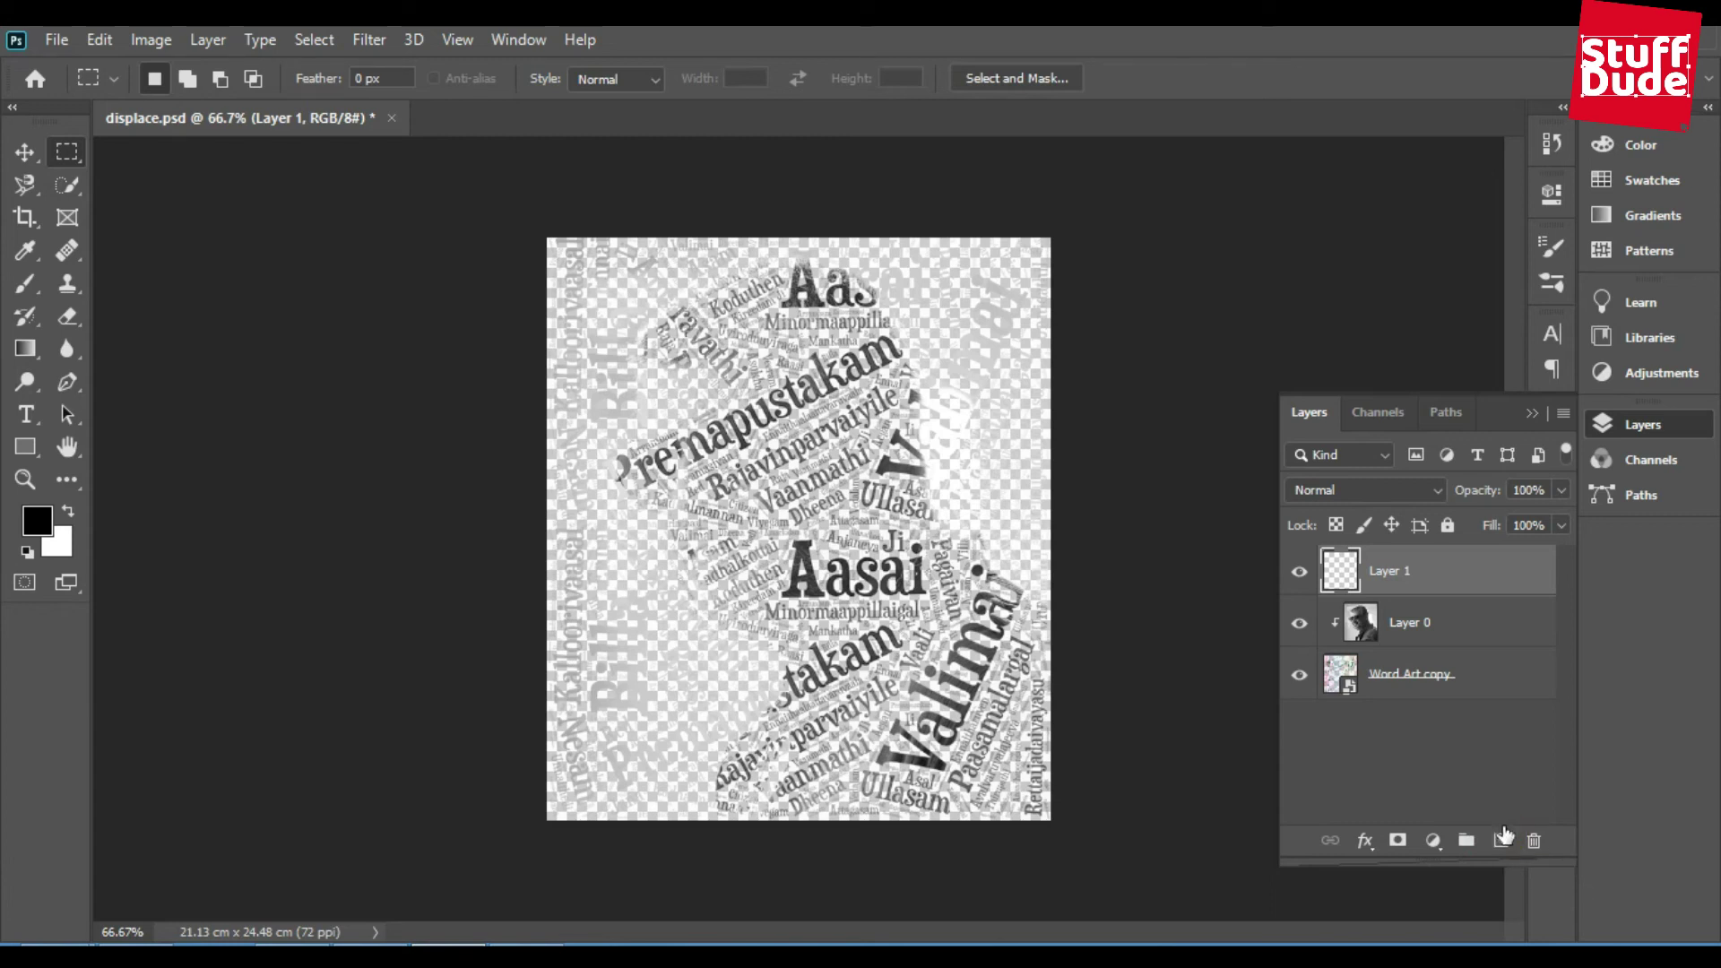
{"action": "left_click_drag", "start_coordinate": [1422, 578], "coordinate": [1427, 740]}
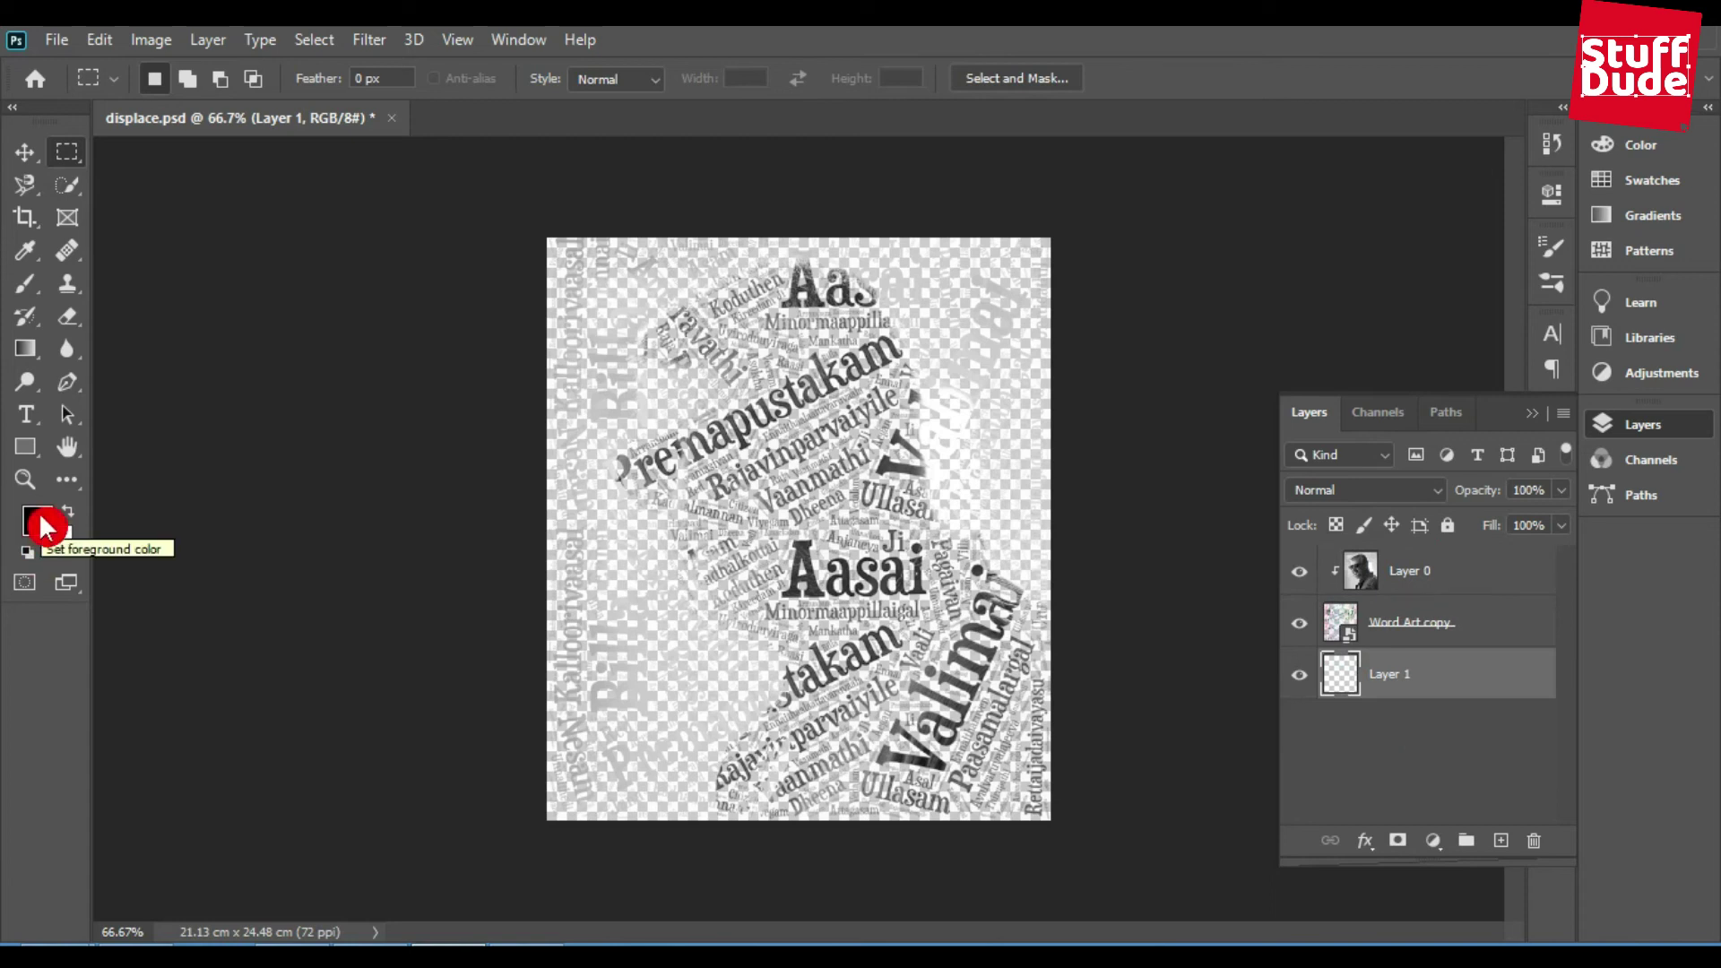
{"action": "key", "text": "alt+BackSpace"}
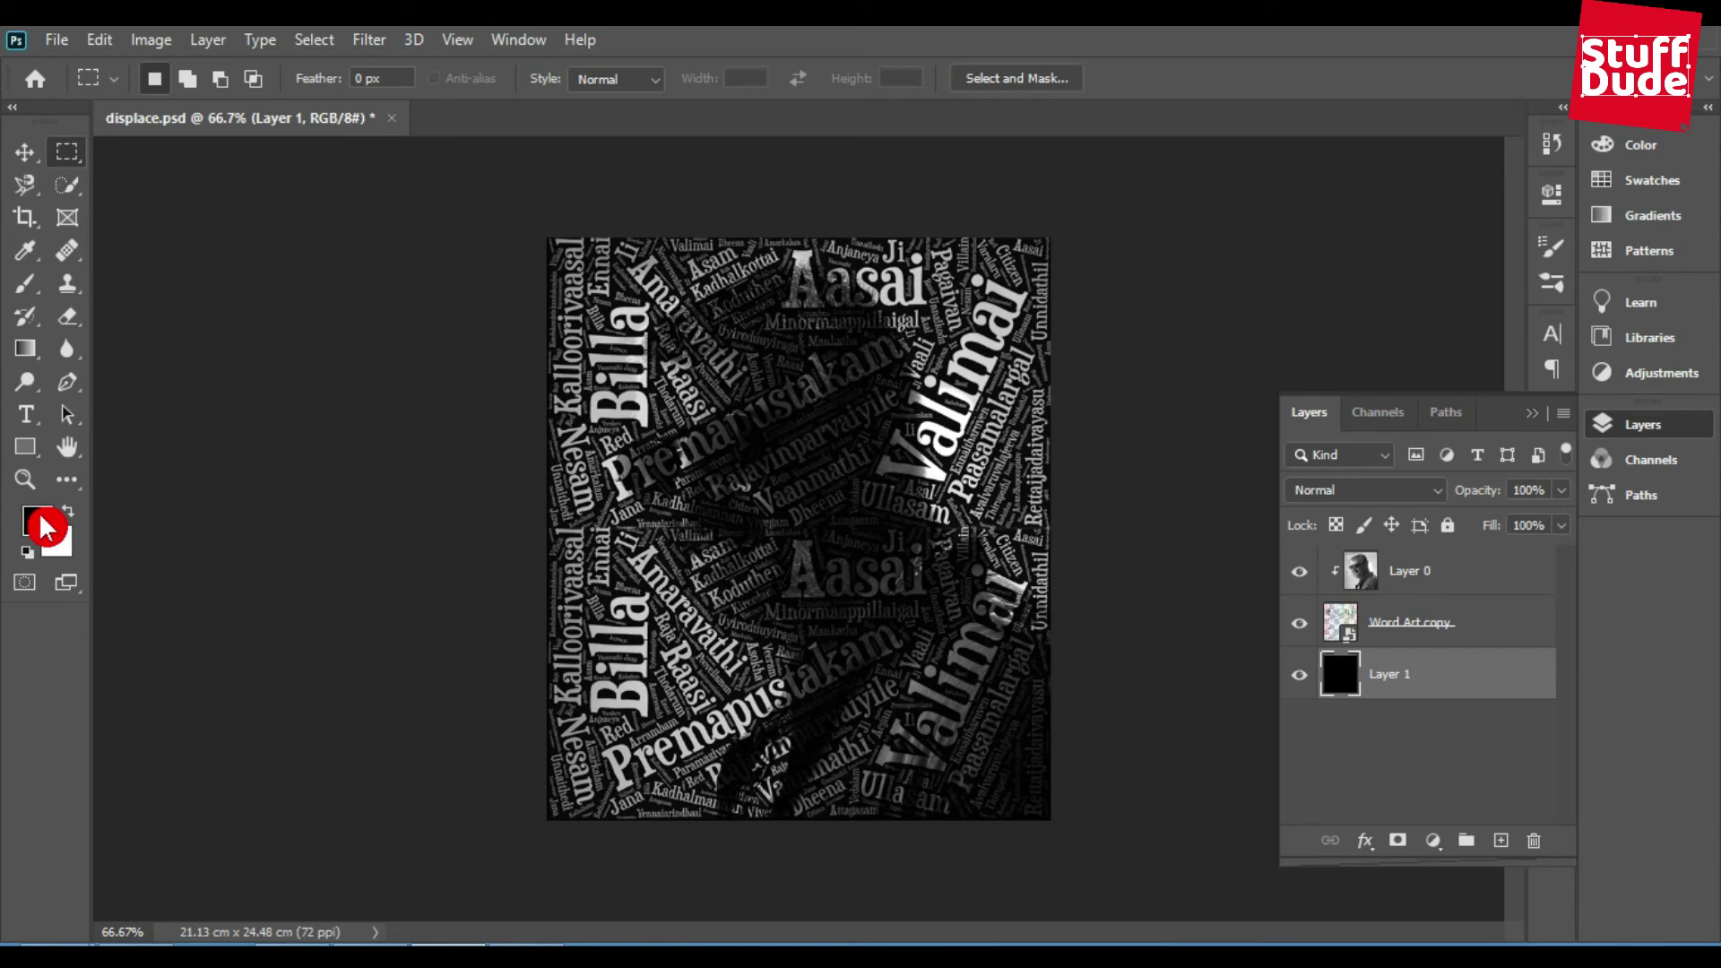
Step: Apply the Displace filter to Layer 0 with scales of 10, Stretch To Fit and Repeat Edge Pixels, using the displace file from Downloads as the map
{"action": "left_click", "coordinate": [1411, 571]}
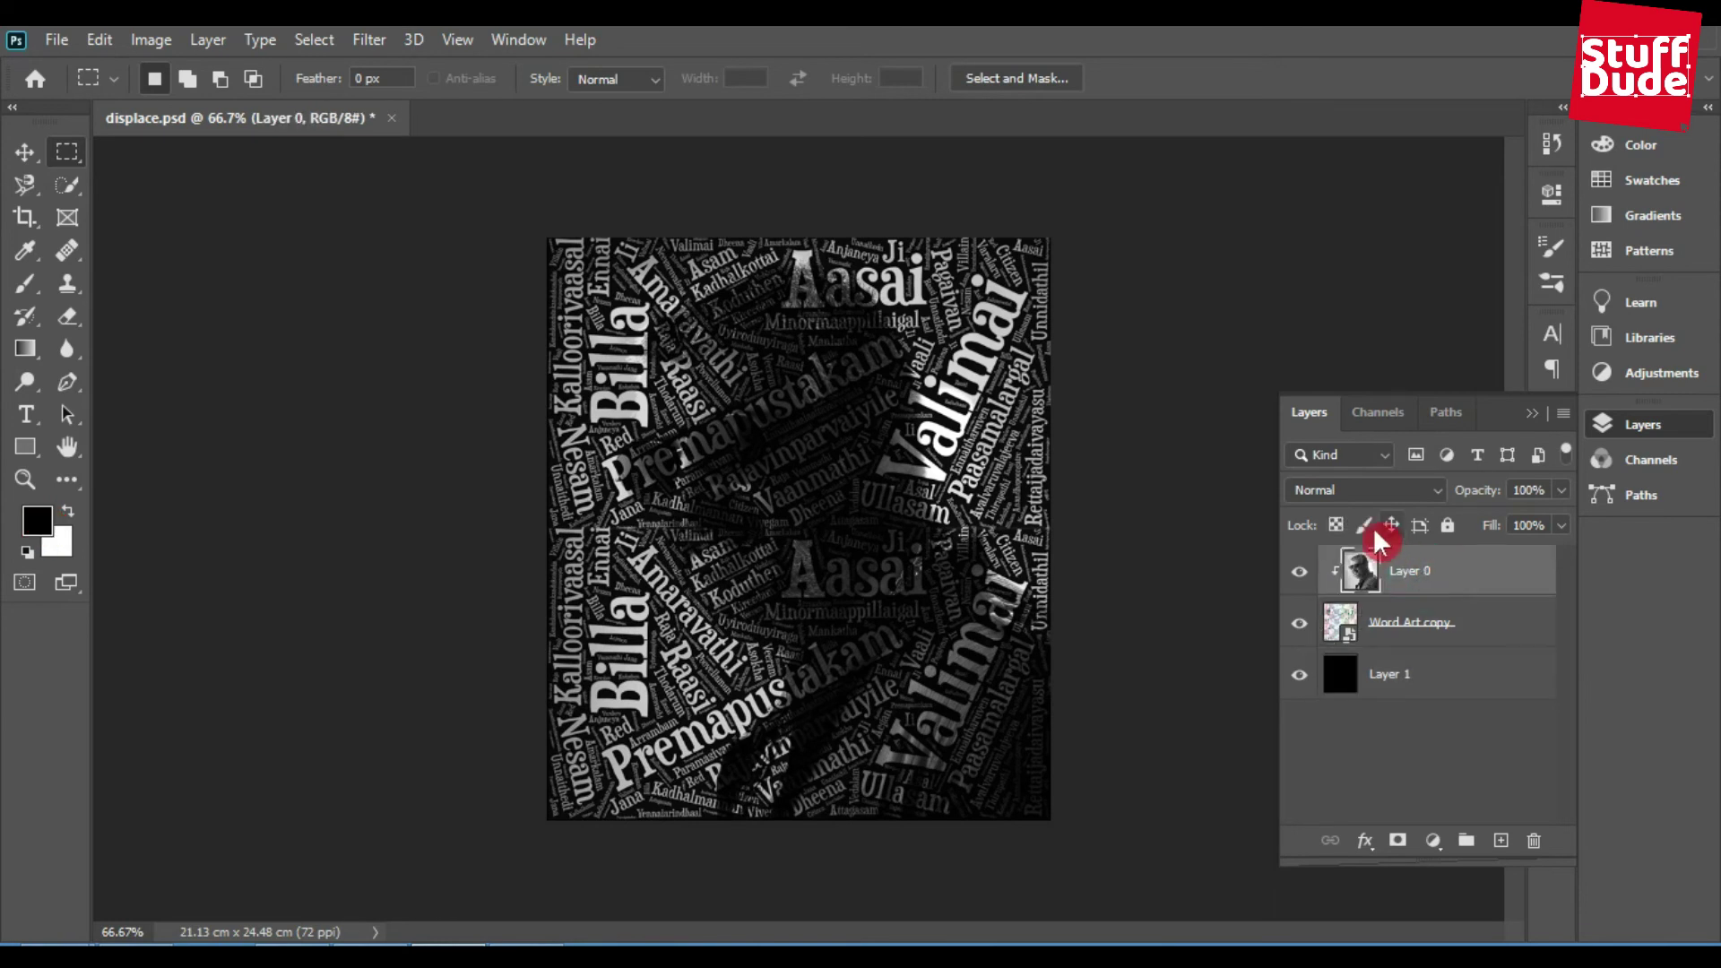
{"action": "left_click", "coordinate": [367, 39]}
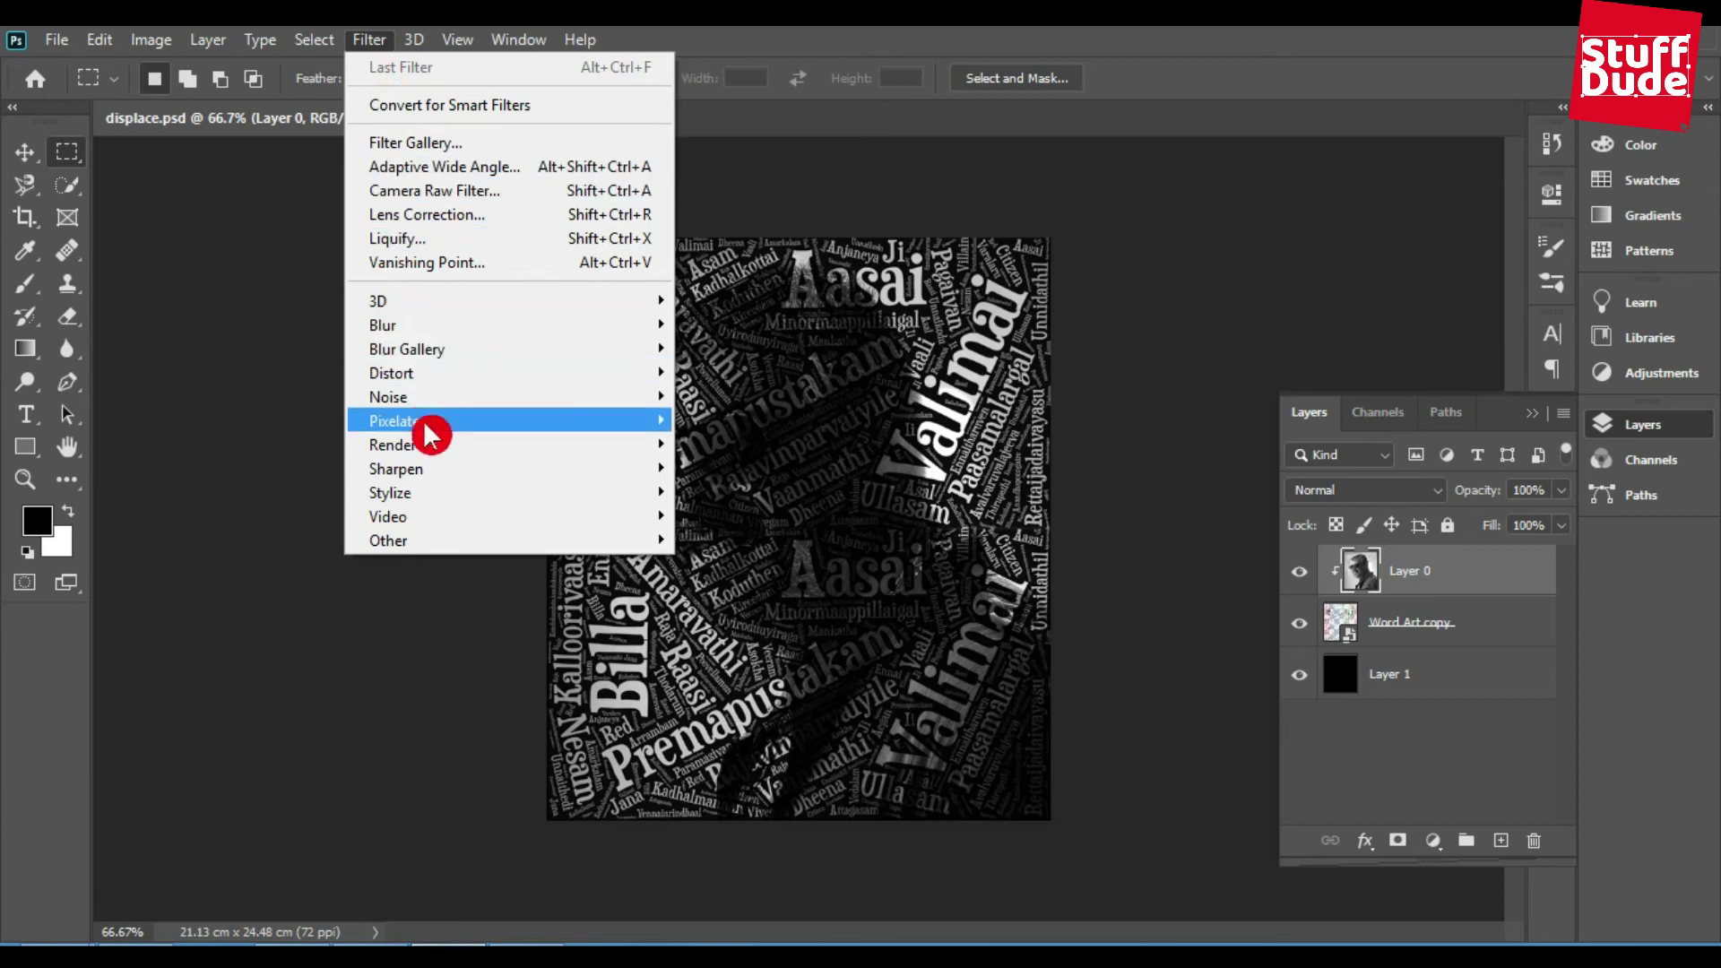
{"action": "mouse_move", "coordinate": [427, 426]}
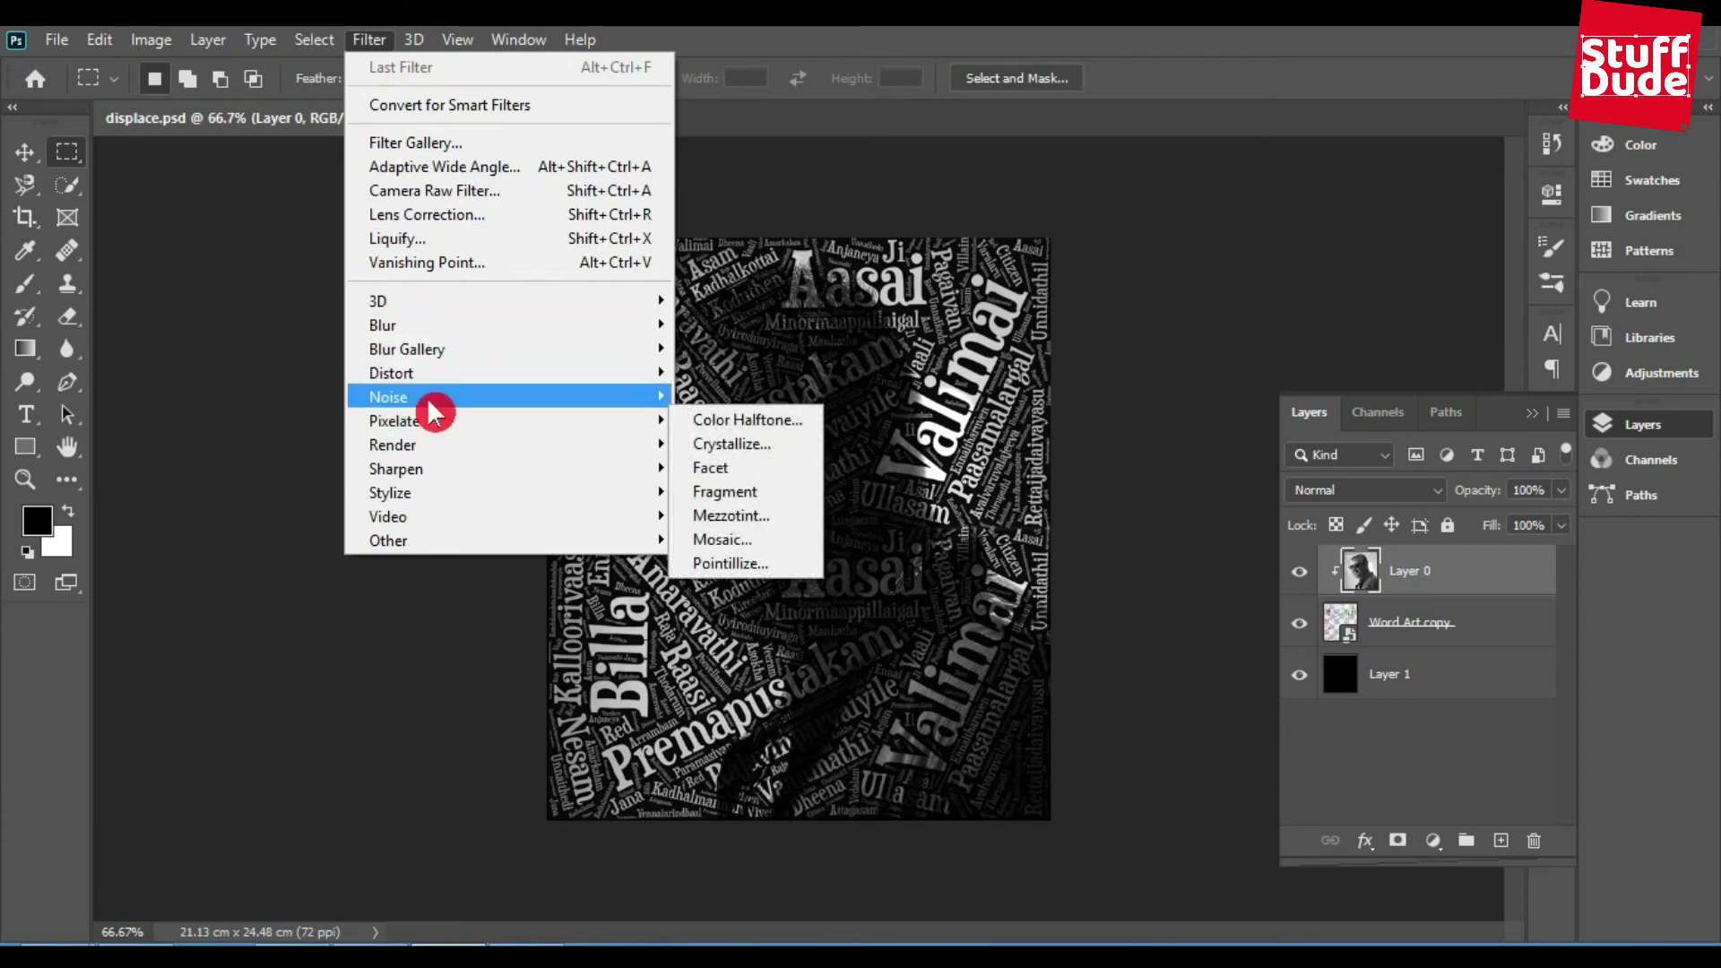
{"action": "mouse_move", "coordinate": [438, 381]}
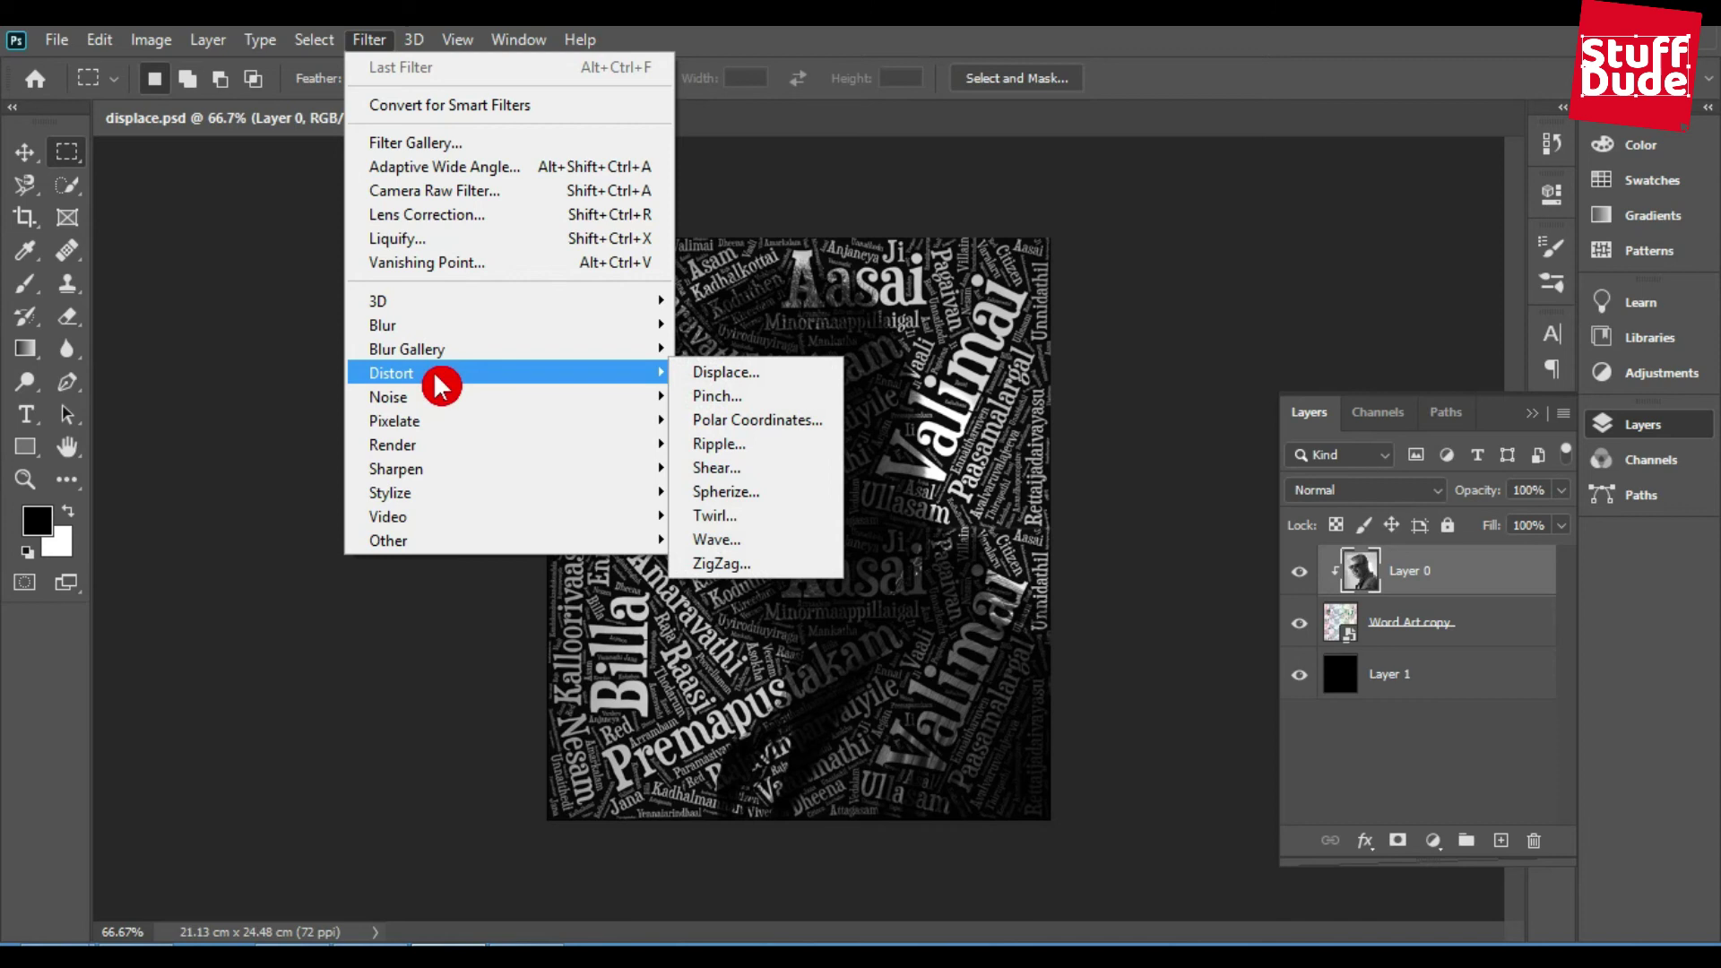
{"action": "left_click", "coordinate": [760, 381]}
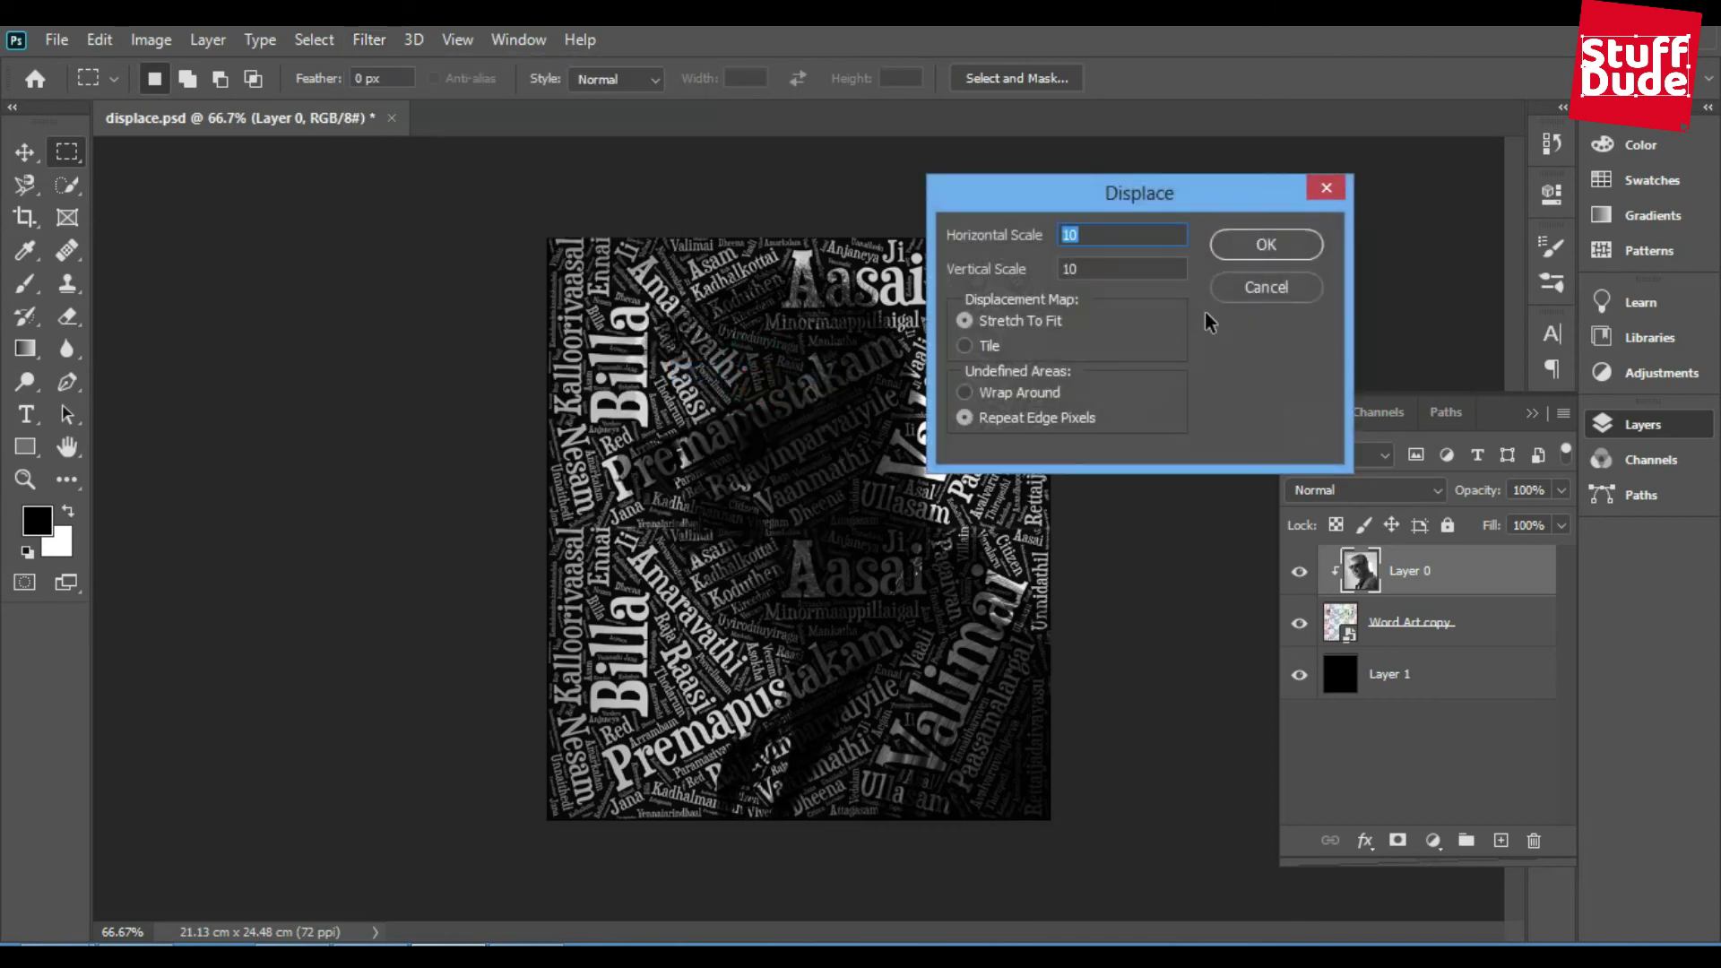
{"action": "left_click", "coordinate": [1266, 247]}
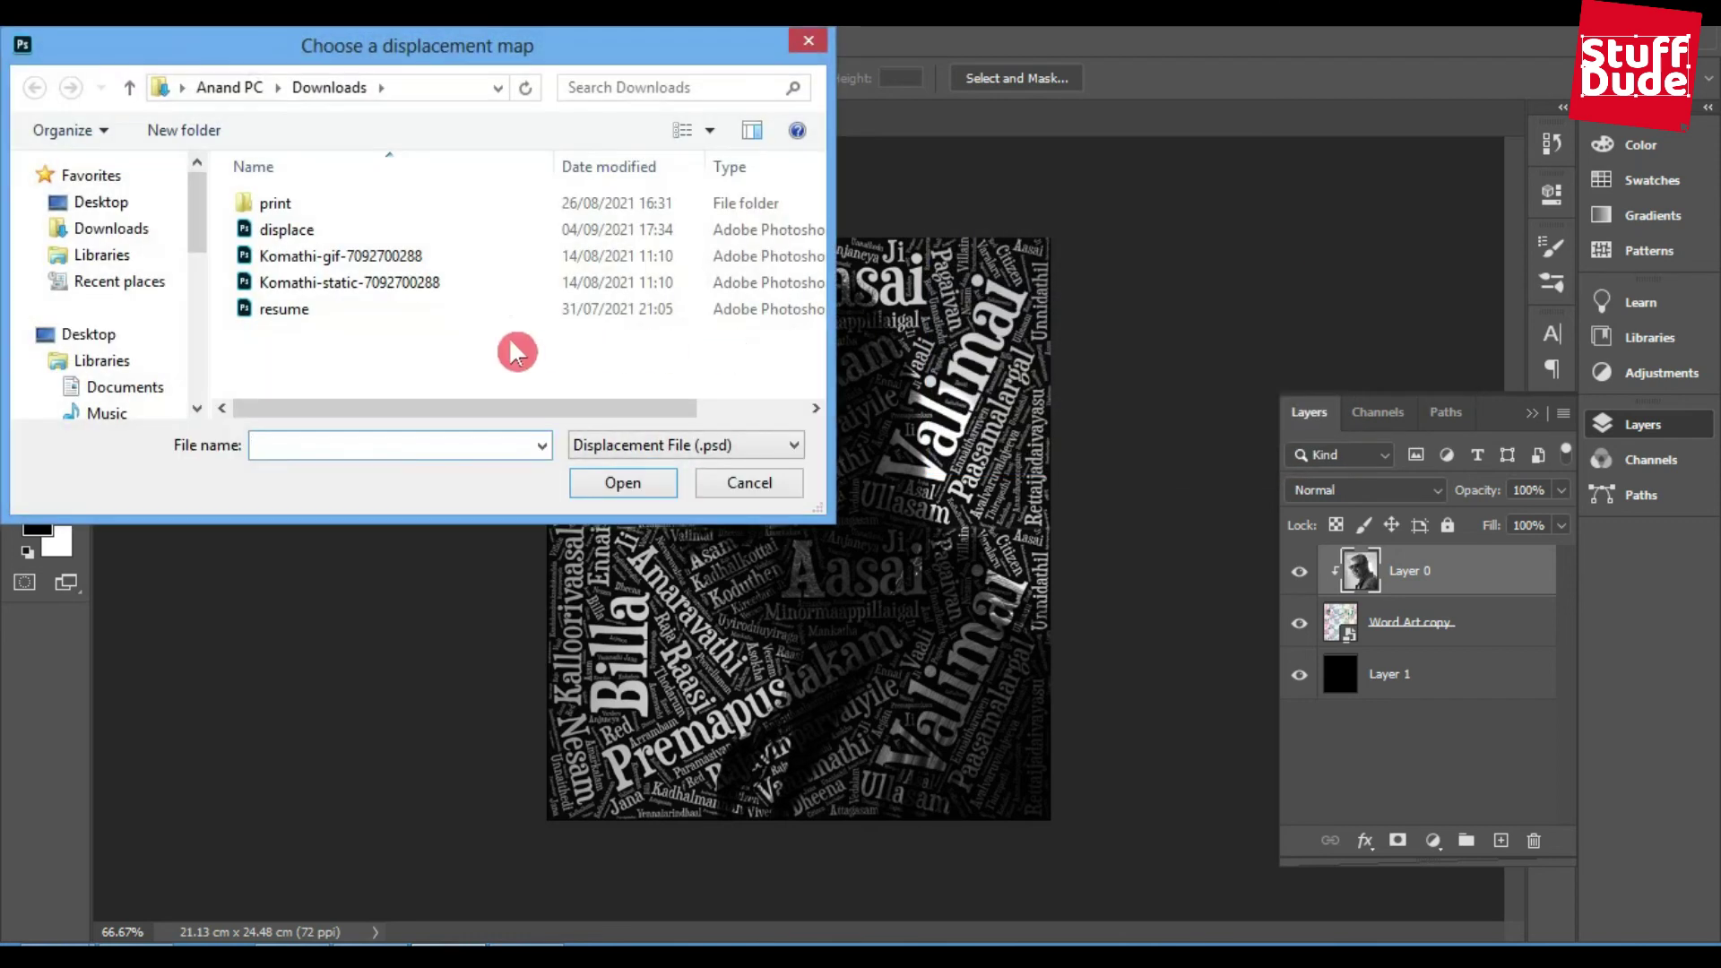
{"action": "left_click", "coordinate": [357, 230]}
{"action": "left_click", "coordinate": [633, 481]}
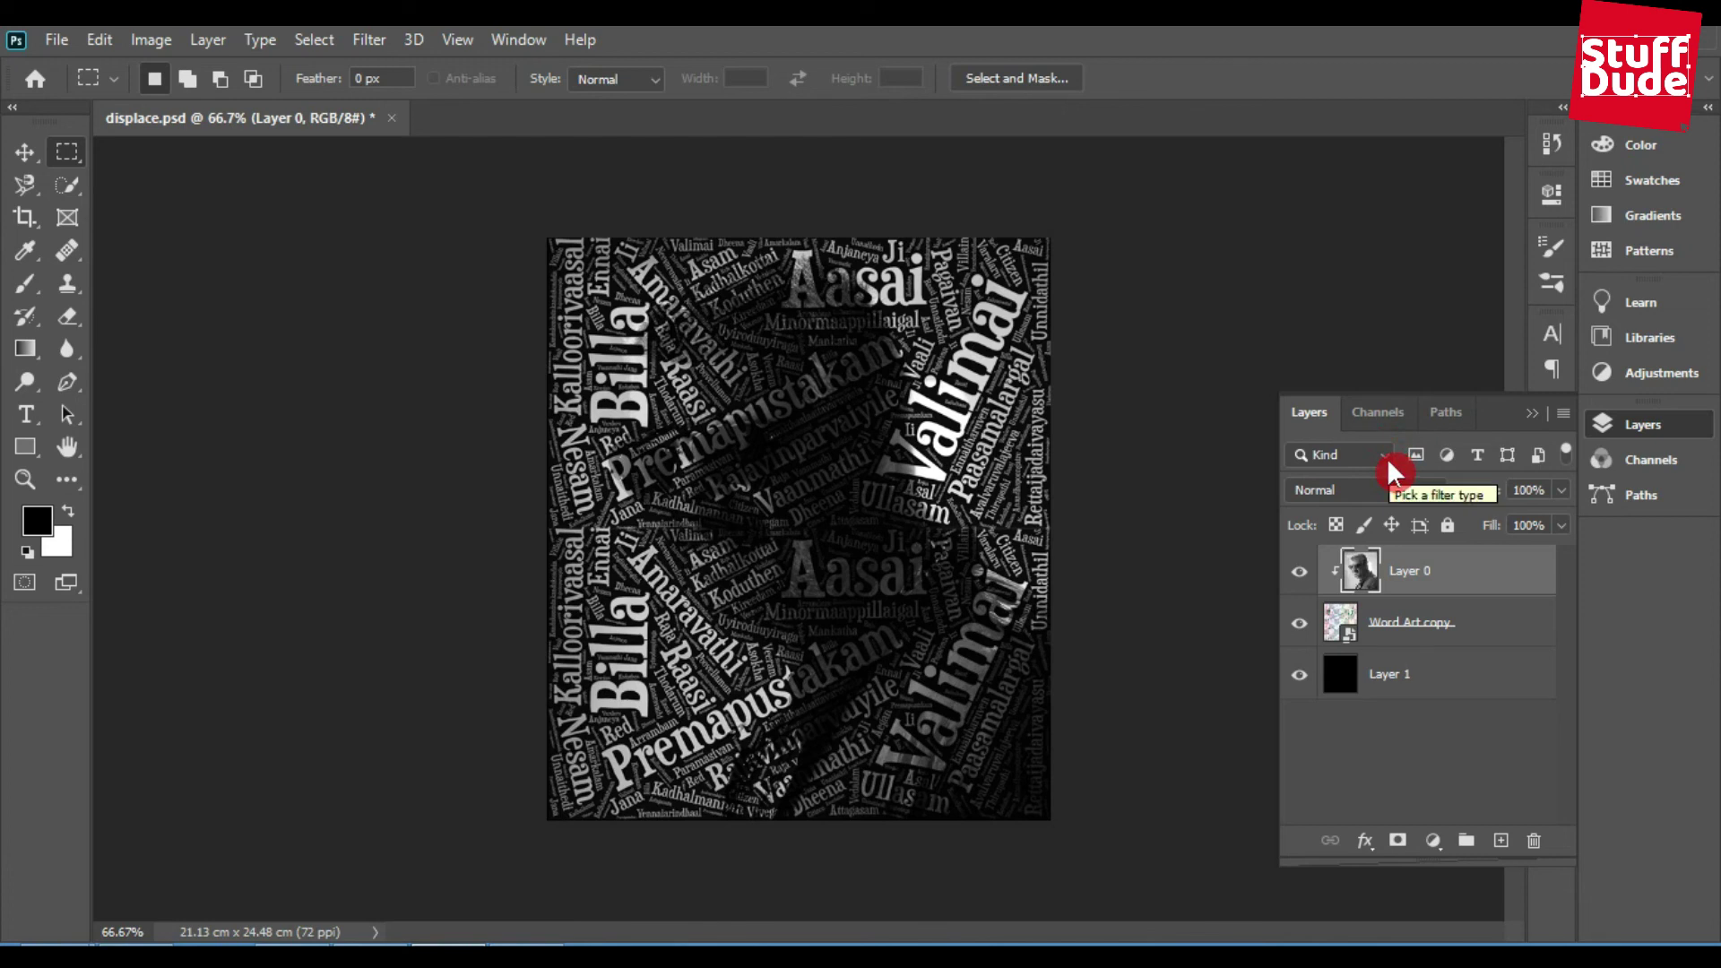
Step: Duplicate Layer 0 above itself and set the copy's blend mode to Screen
{"action": "key", "text": "ctrl+j"}
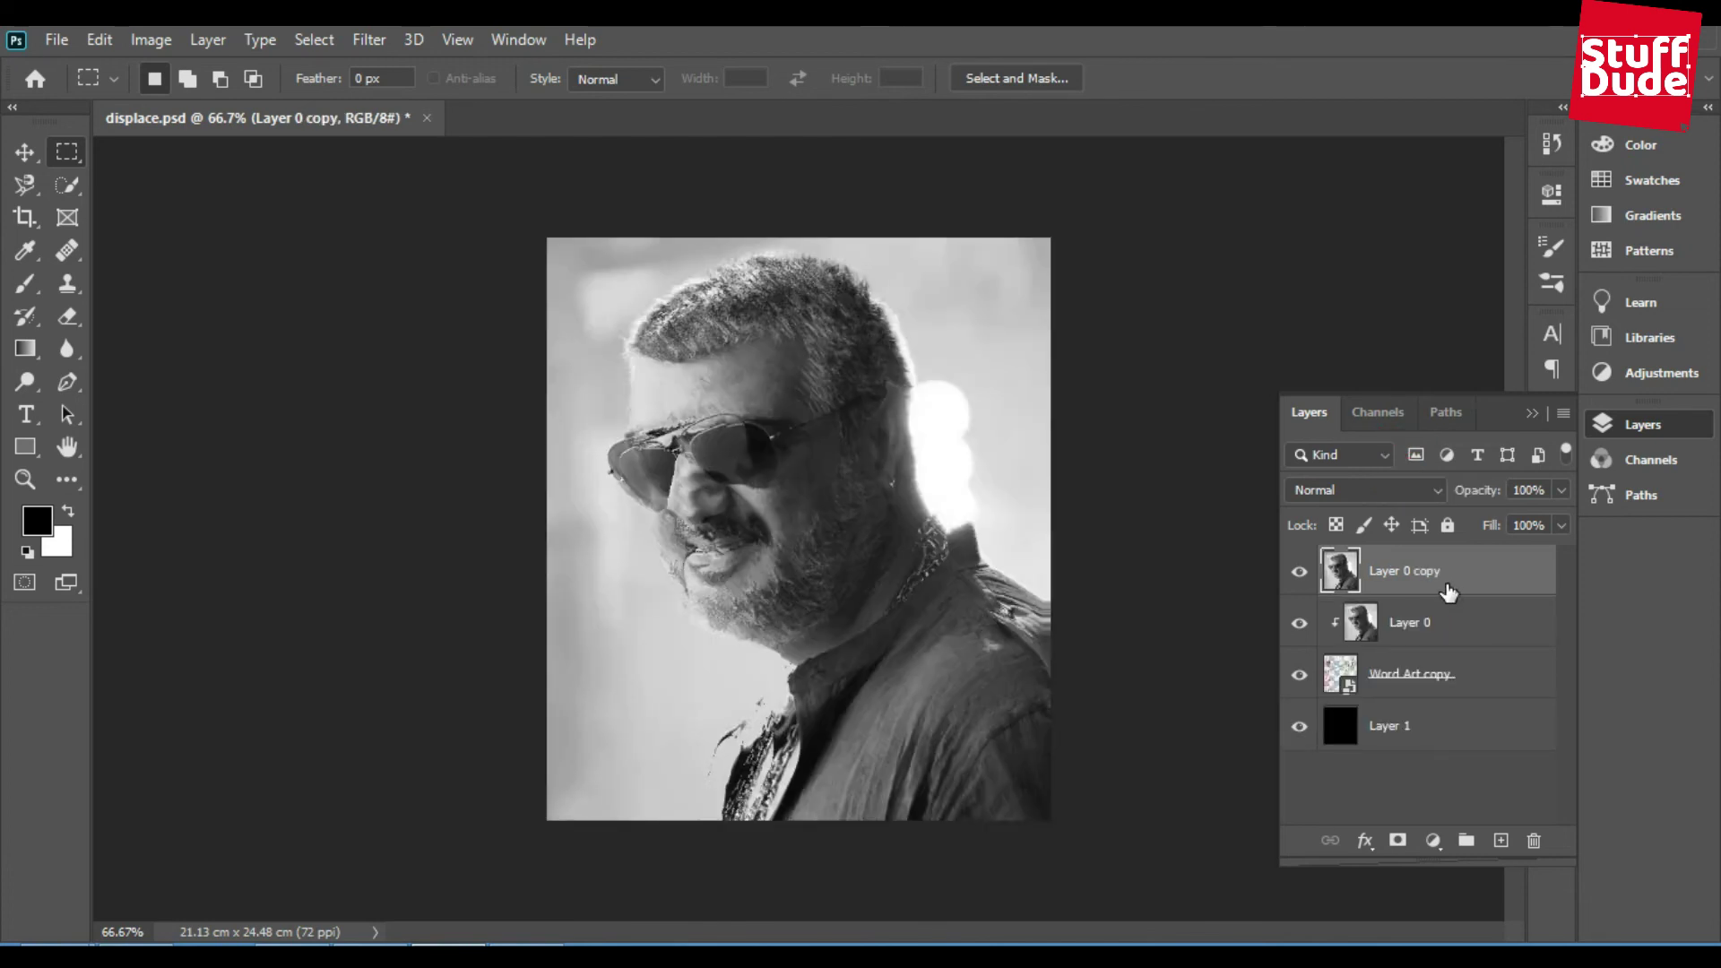
{"action": "left_click", "coordinate": [1367, 490]}
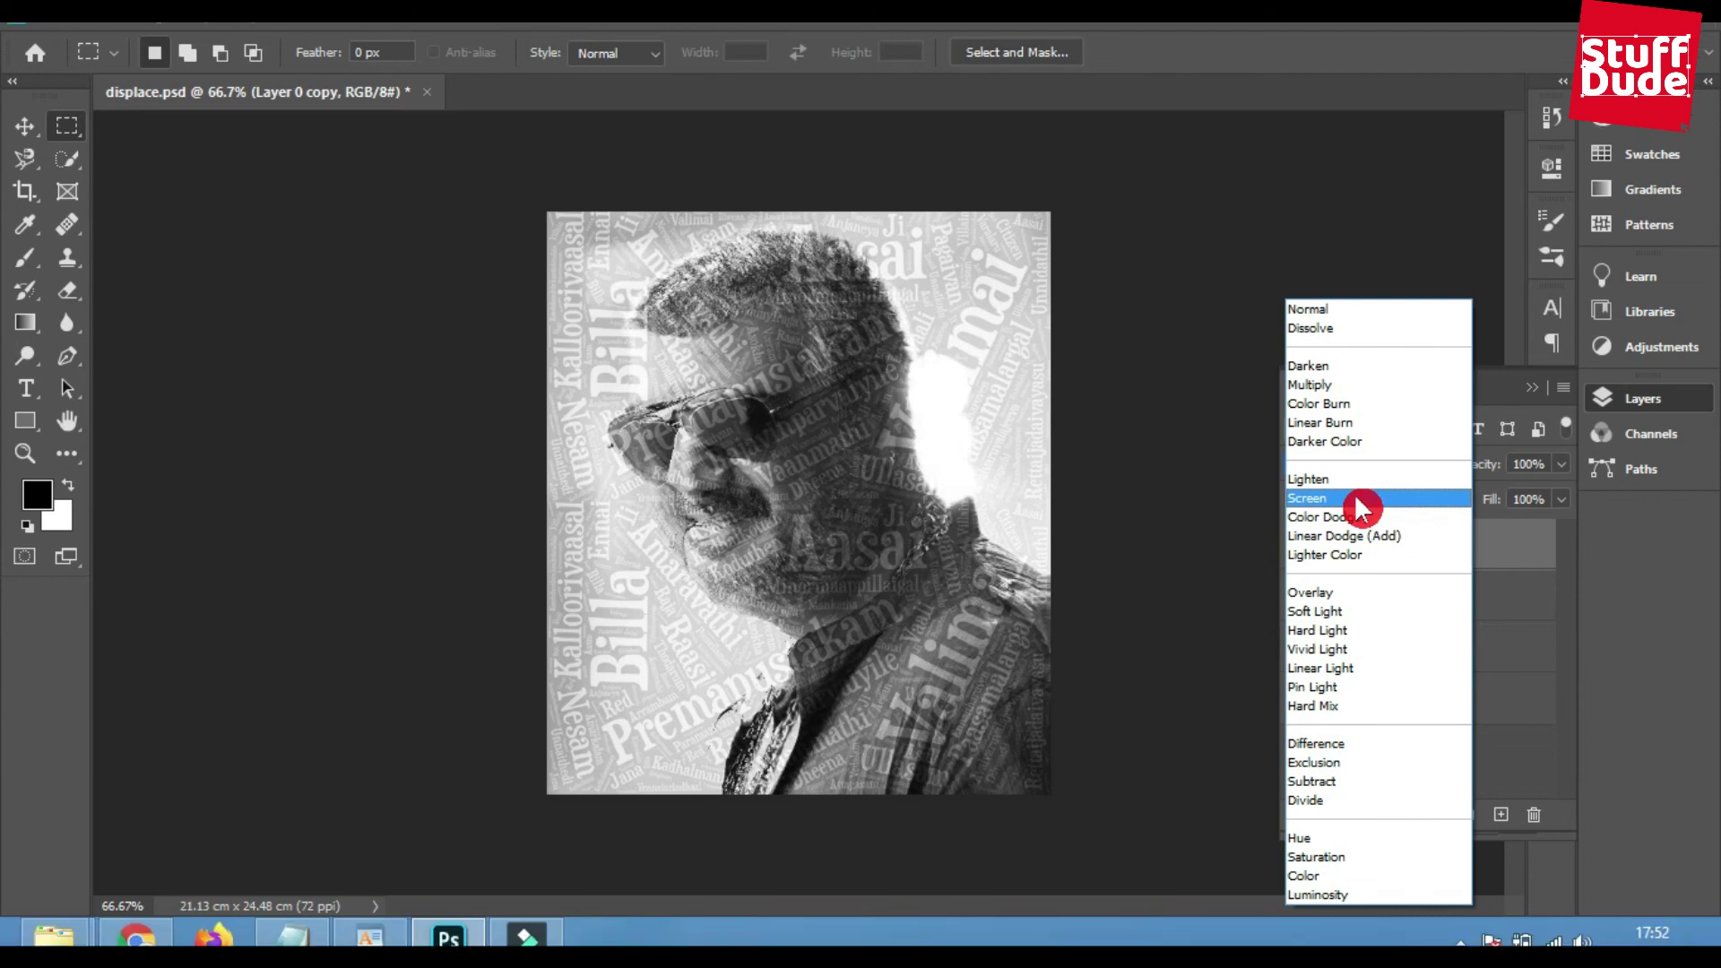
{"action": "left_click", "coordinate": [1359, 500]}
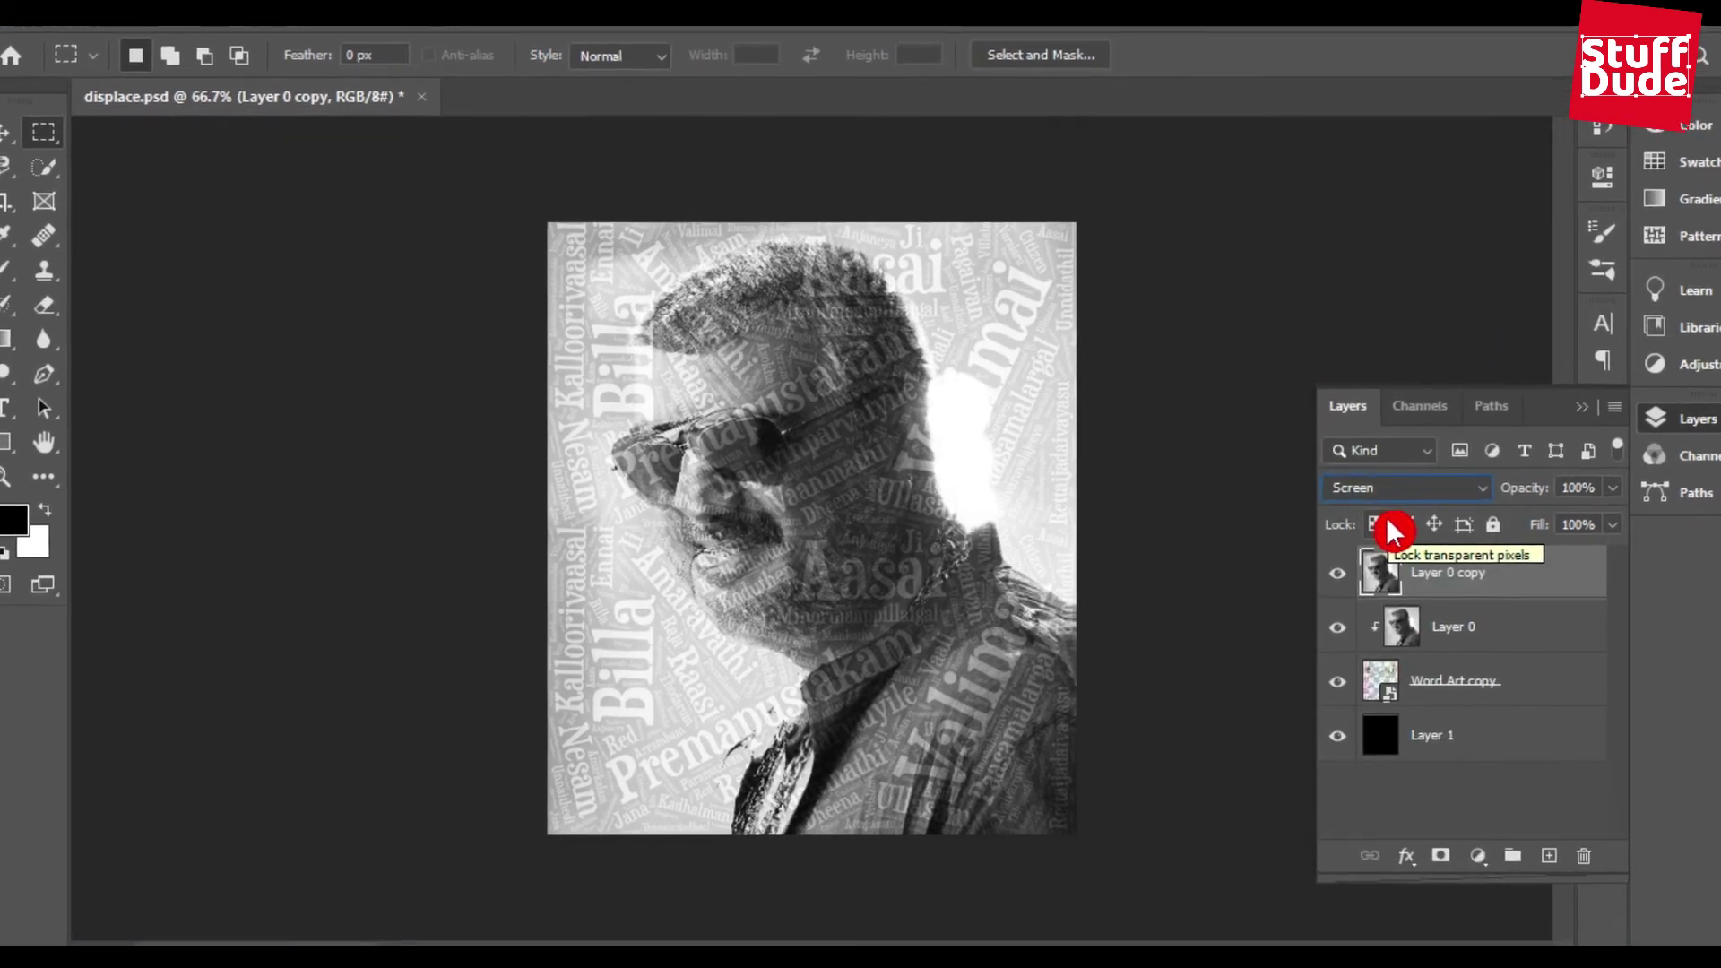